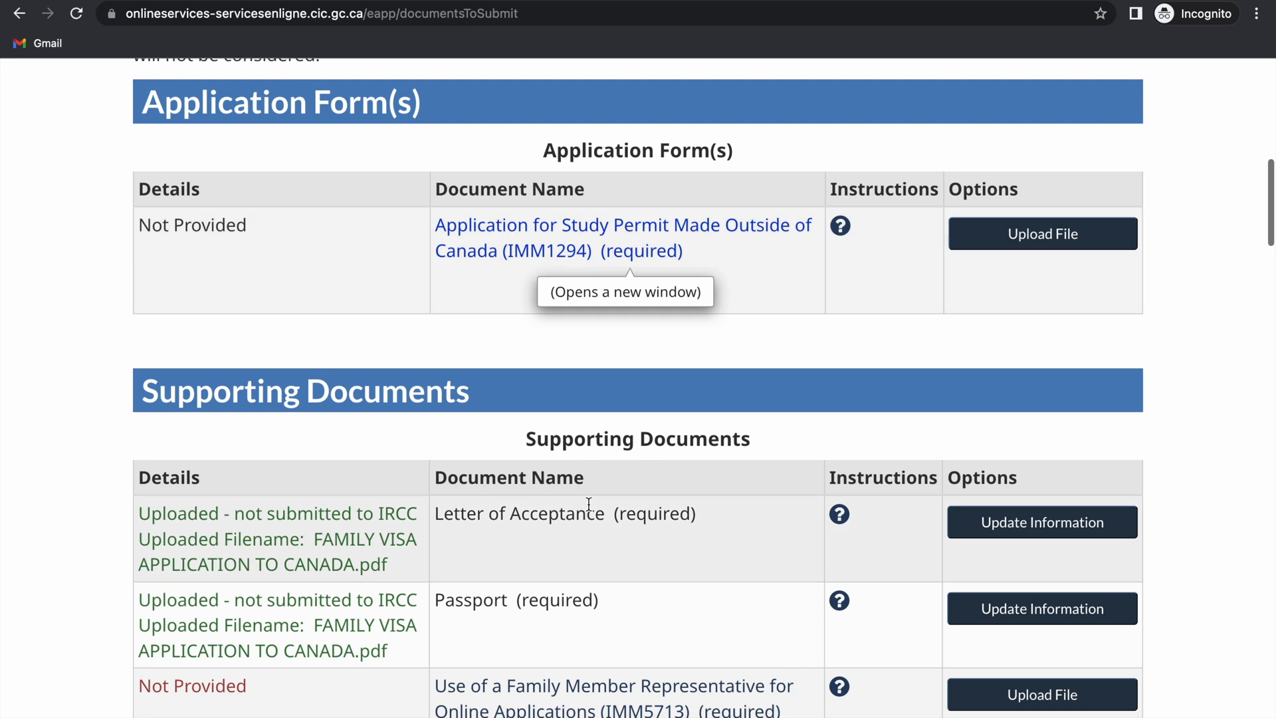
{"action": "scroll", "coordinate": [589, 504], "scroll_direction": "down", "scroll_amount": 2}
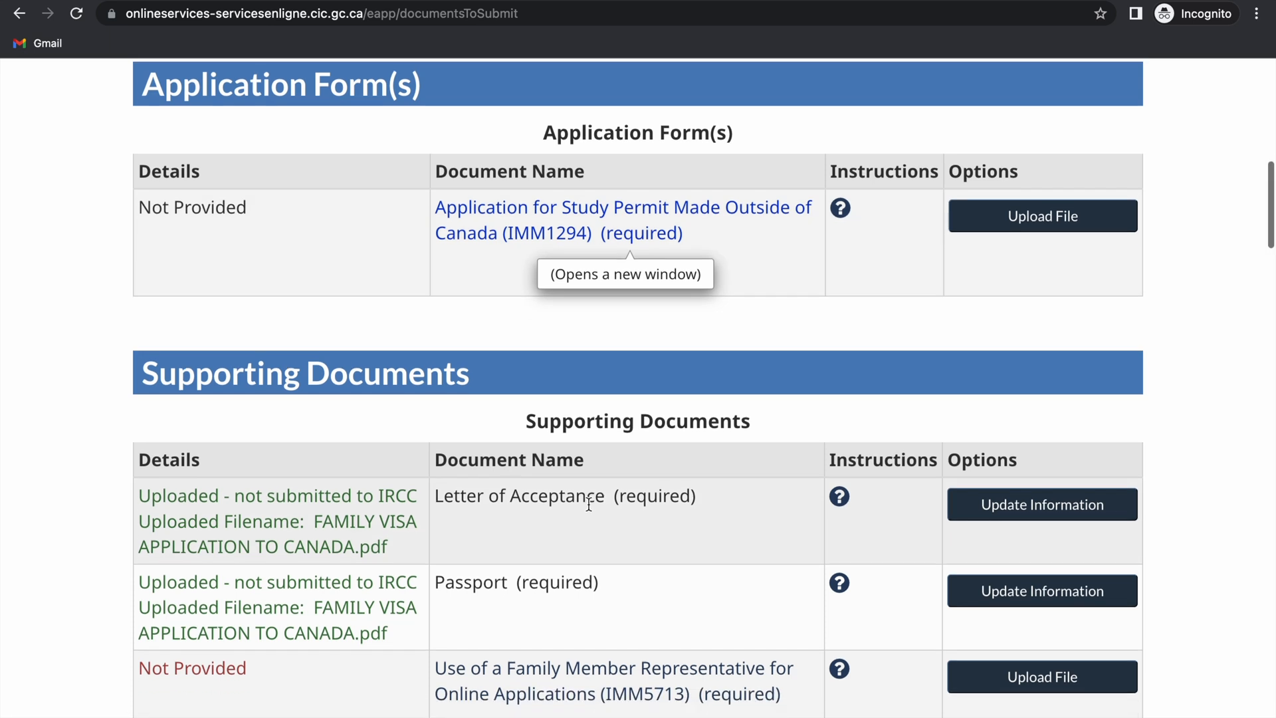
Step: Open the 'Application for Study Permit Made Outside of Canada (IMM1294)' form link
{"action": "scroll", "coordinate": [564, 242], "scroll_direction": "up", "scroll_amount": 1}
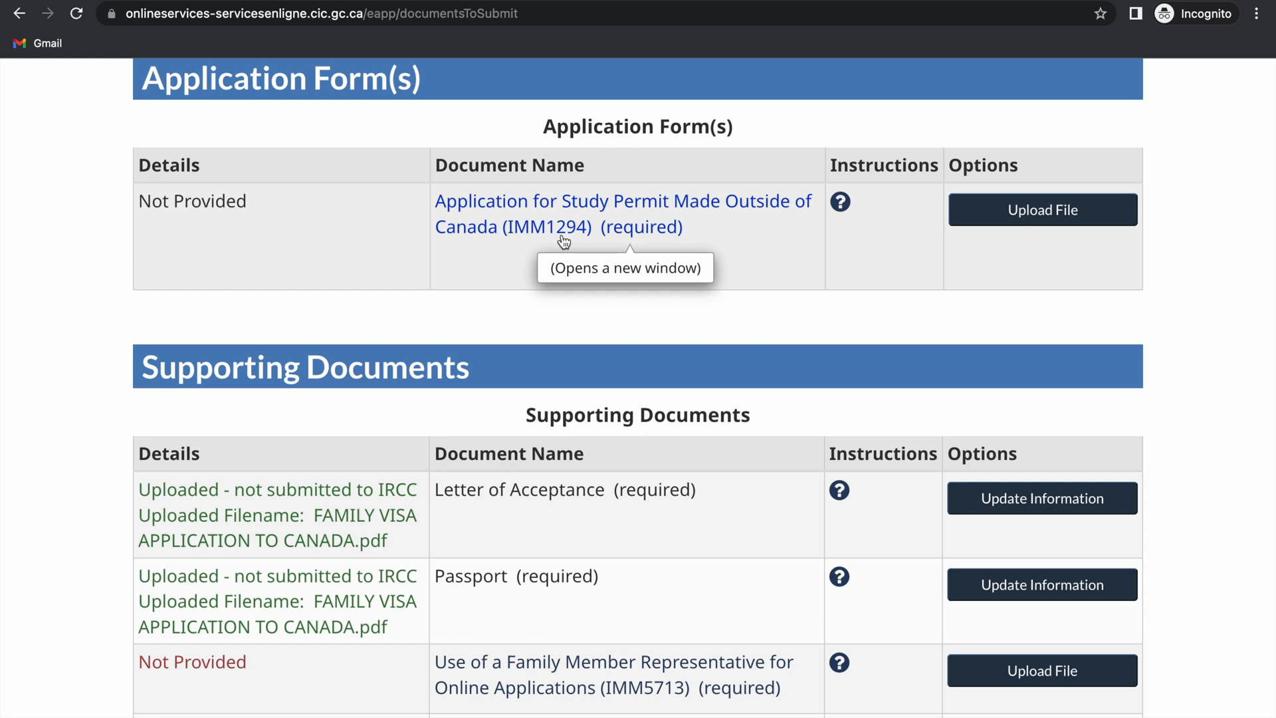
{"action": "scroll", "coordinate": [563, 241], "scroll_direction": "down", "scroll_amount": 6}
{"action": "scroll", "coordinate": [562, 239], "scroll_direction": "up", "scroll_amount": 6}
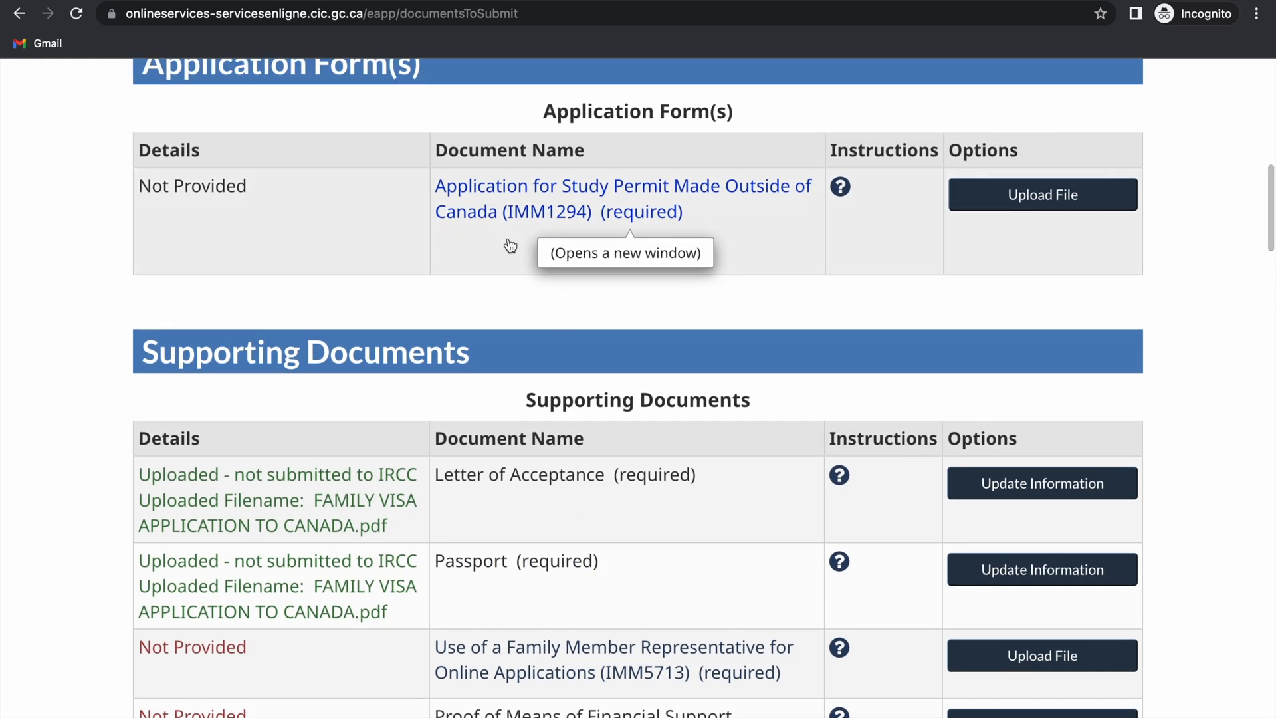
{"action": "scroll", "coordinate": [583, 188], "scroll_direction": "up", "scroll_amount": 2}
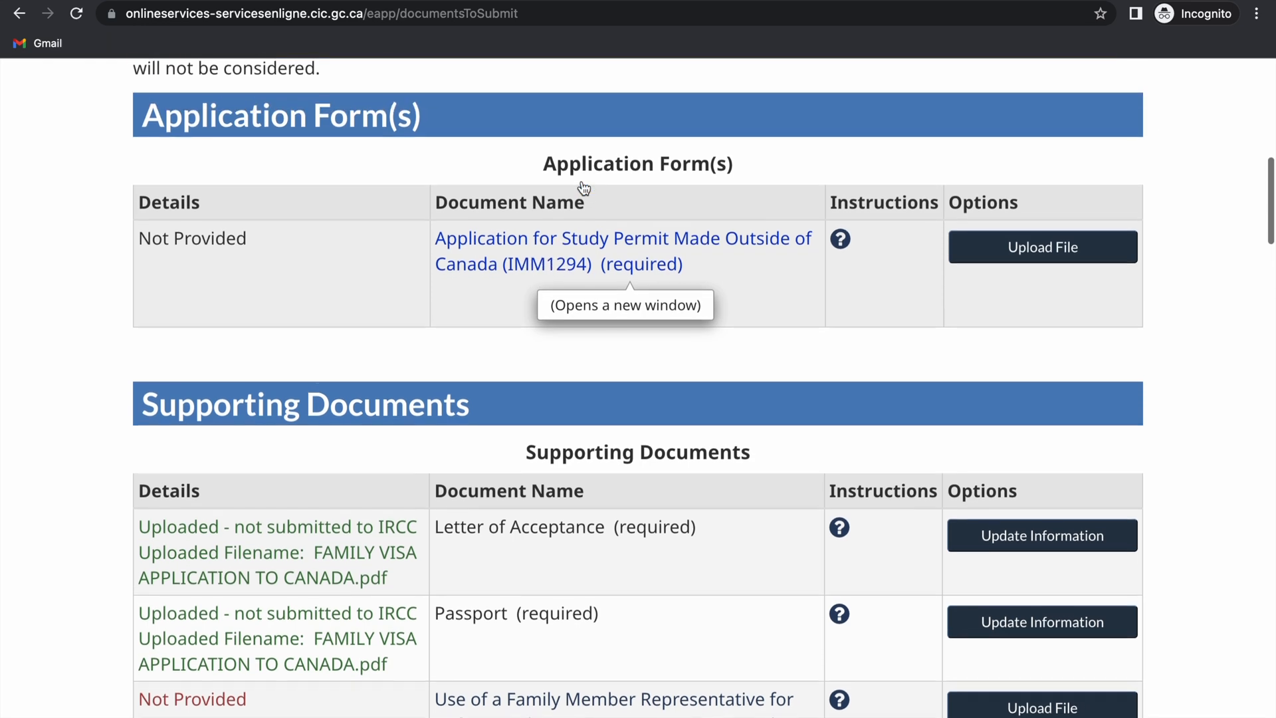
{"action": "scroll", "coordinate": [584, 188], "scroll_direction": "up", "scroll_amount": 4}
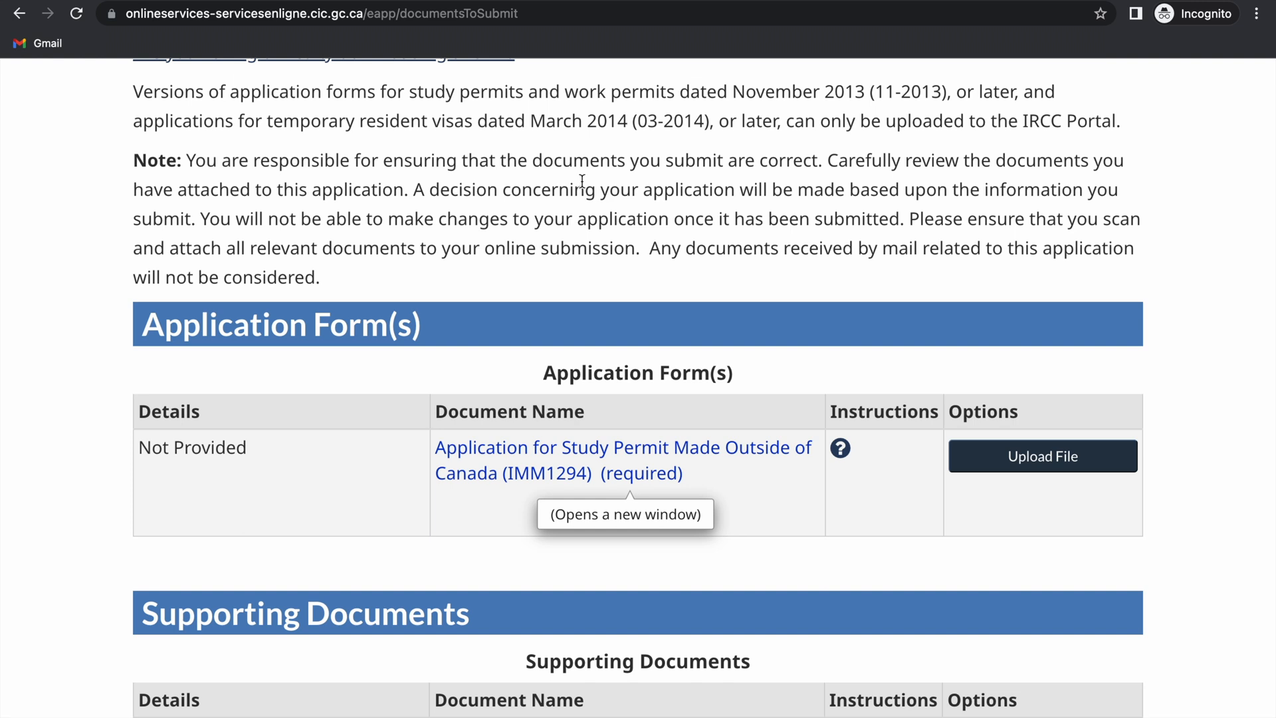
{"action": "scroll", "coordinate": [618, 372], "scroll_direction": "down", "scroll_amount": 1}
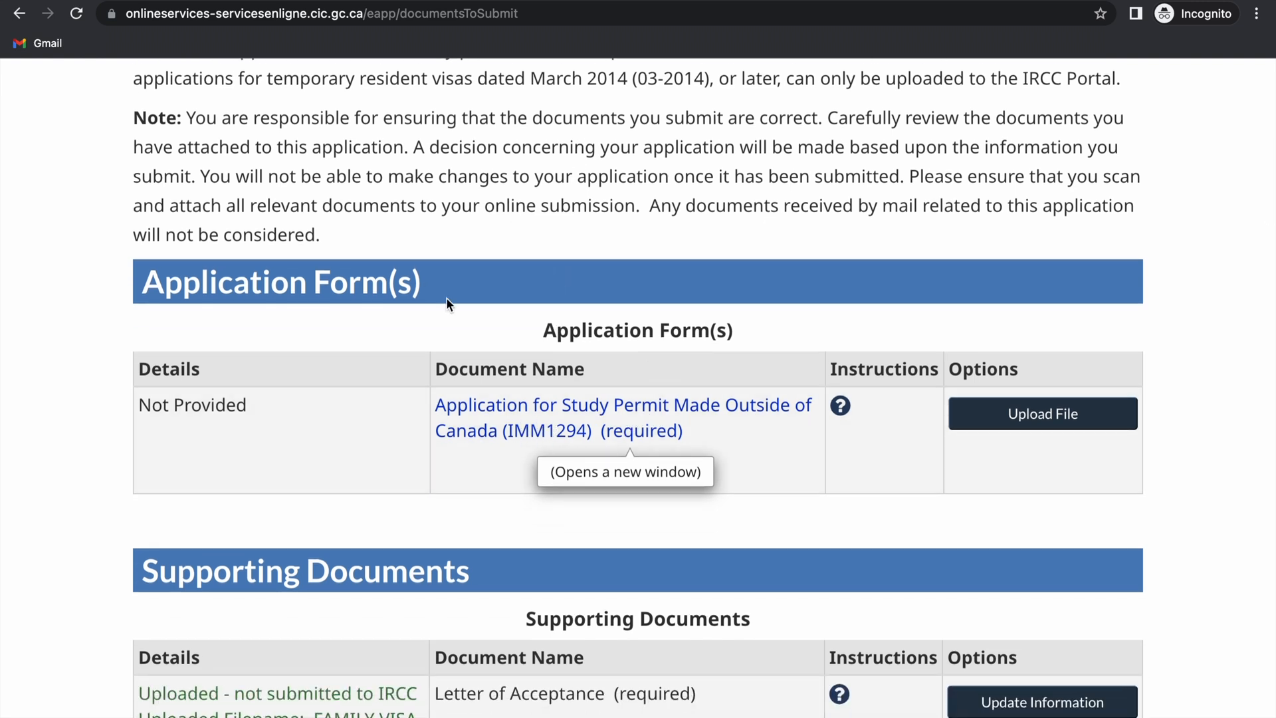
{"action": "left_click", "coordinate": [511, 412]}
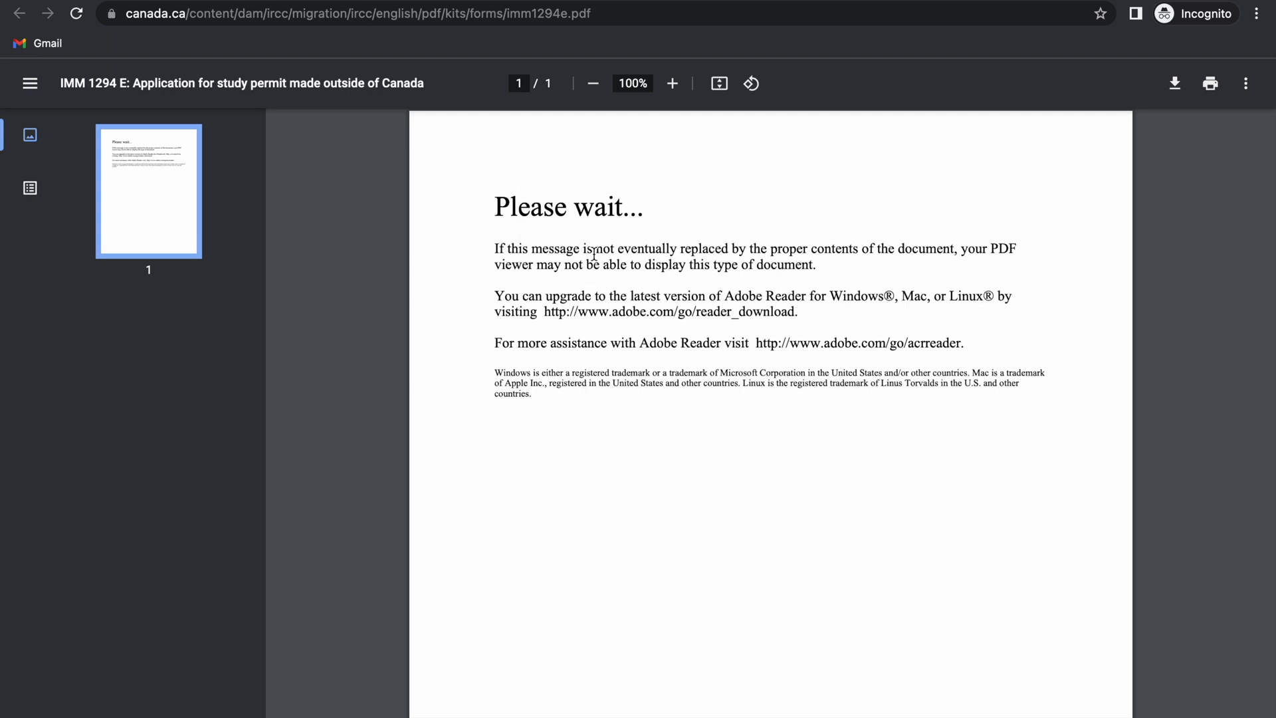
Step: Follow the Adobe Reader link, then go back to the IMM1294 form PDF
{"action": "left_click", "coordinate": [577, 315]}
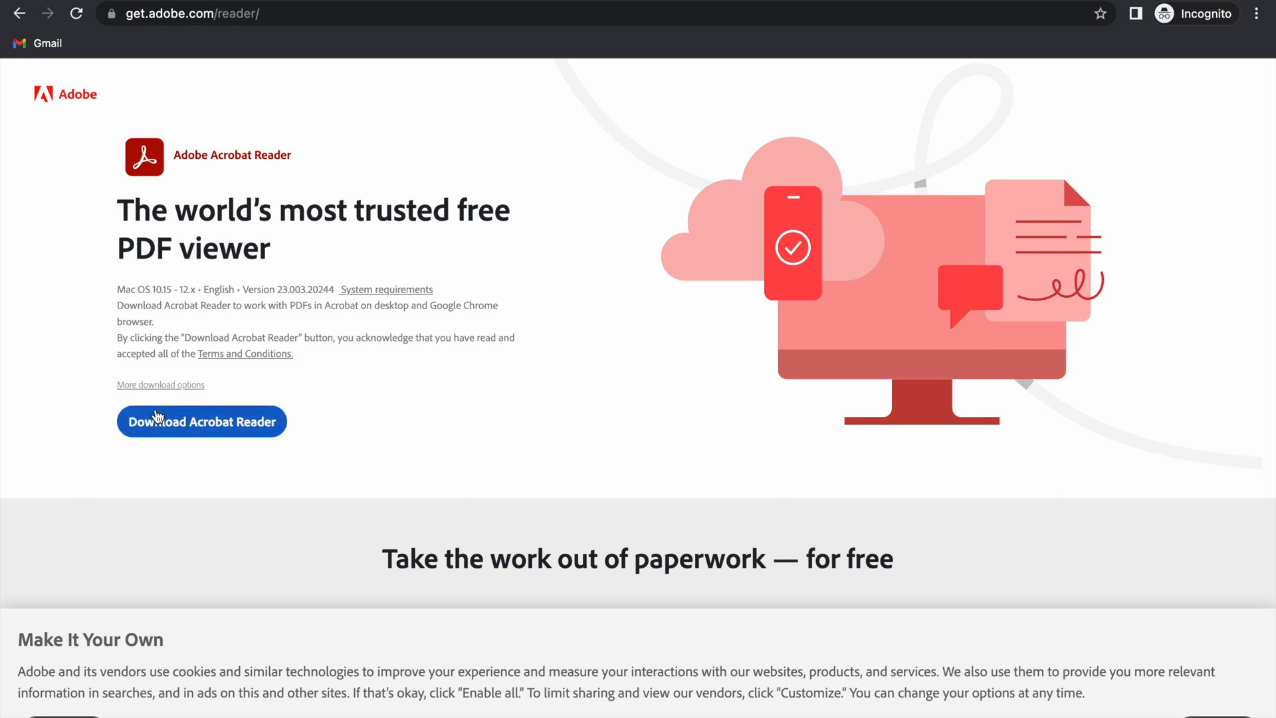
{"action": "left_click", "coordinate": [20, 15]}
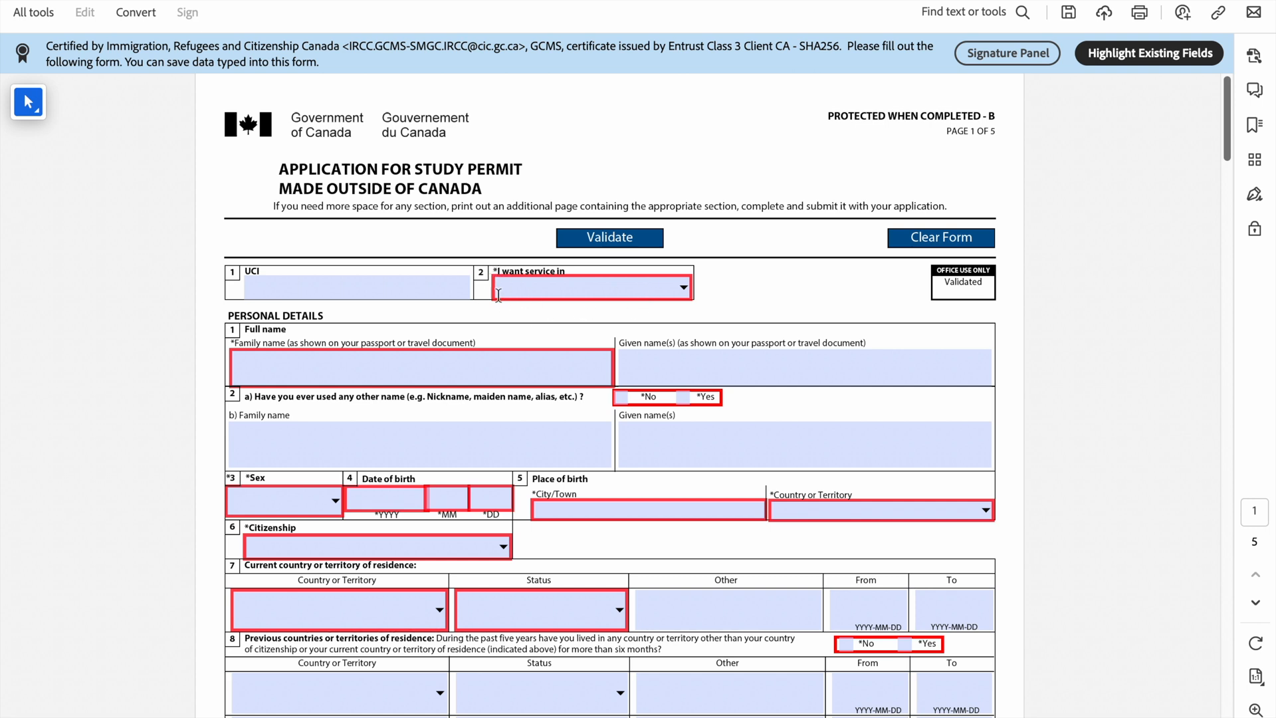
Step: Choose English as the service language
{"action": "left_click", "coordinate": [684, 287]}
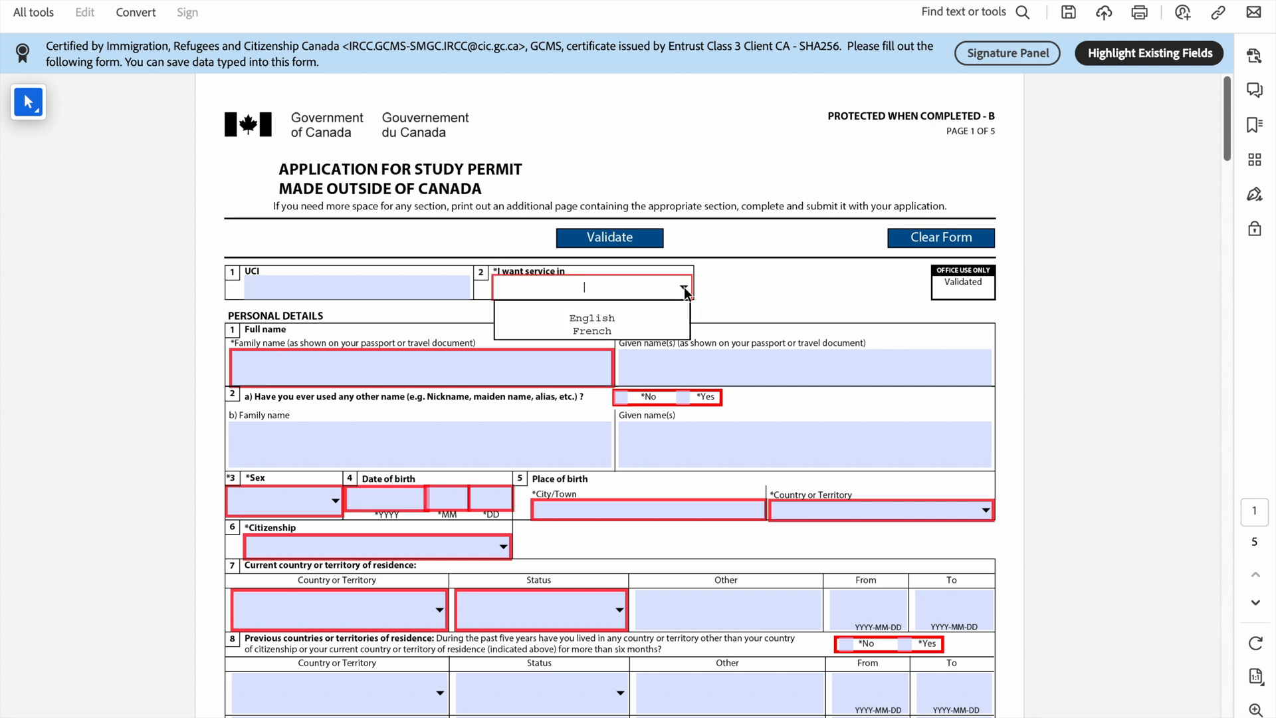
{"action": "left_click", "coordinate": [629, 315]}
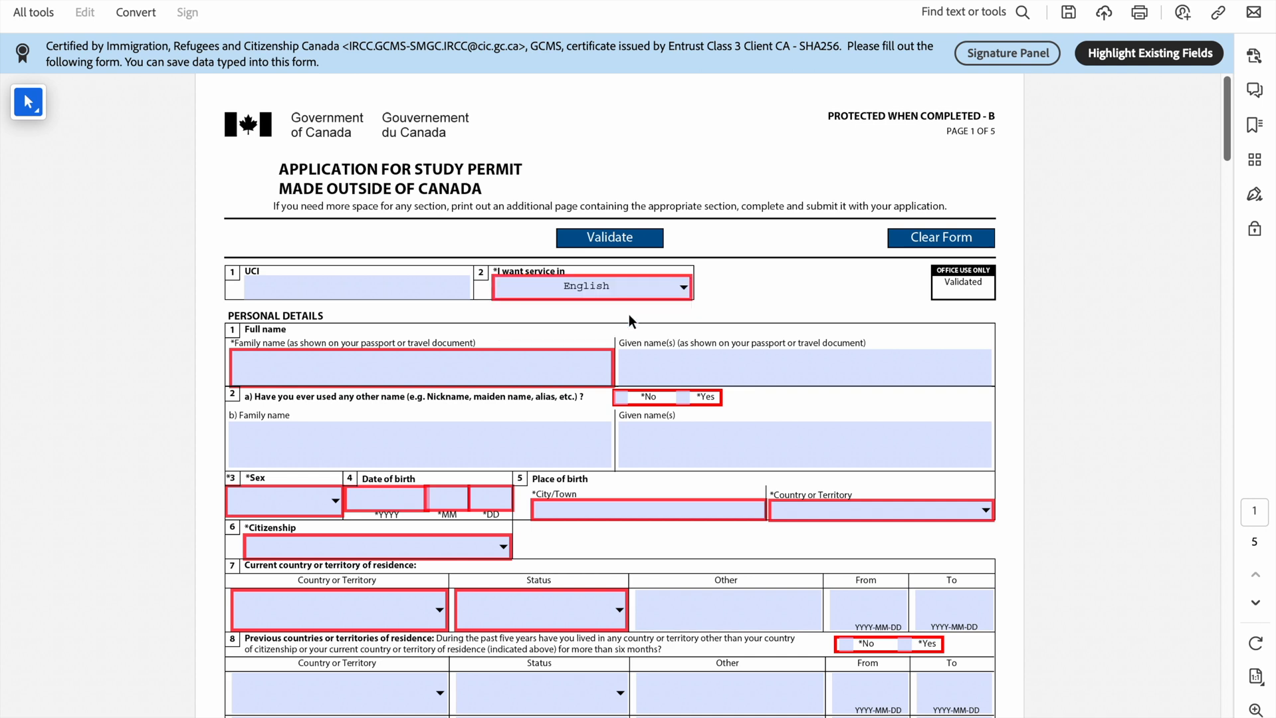
{"action": "scroll", "coordinate": [399, 266], "scroll_direction": "down", "scroll_amount": 3}
Step: Enter the applicant's family and given names, and answer No to question 2a about using other names
{"action": "left_click", "coordinate": [283, 275]}
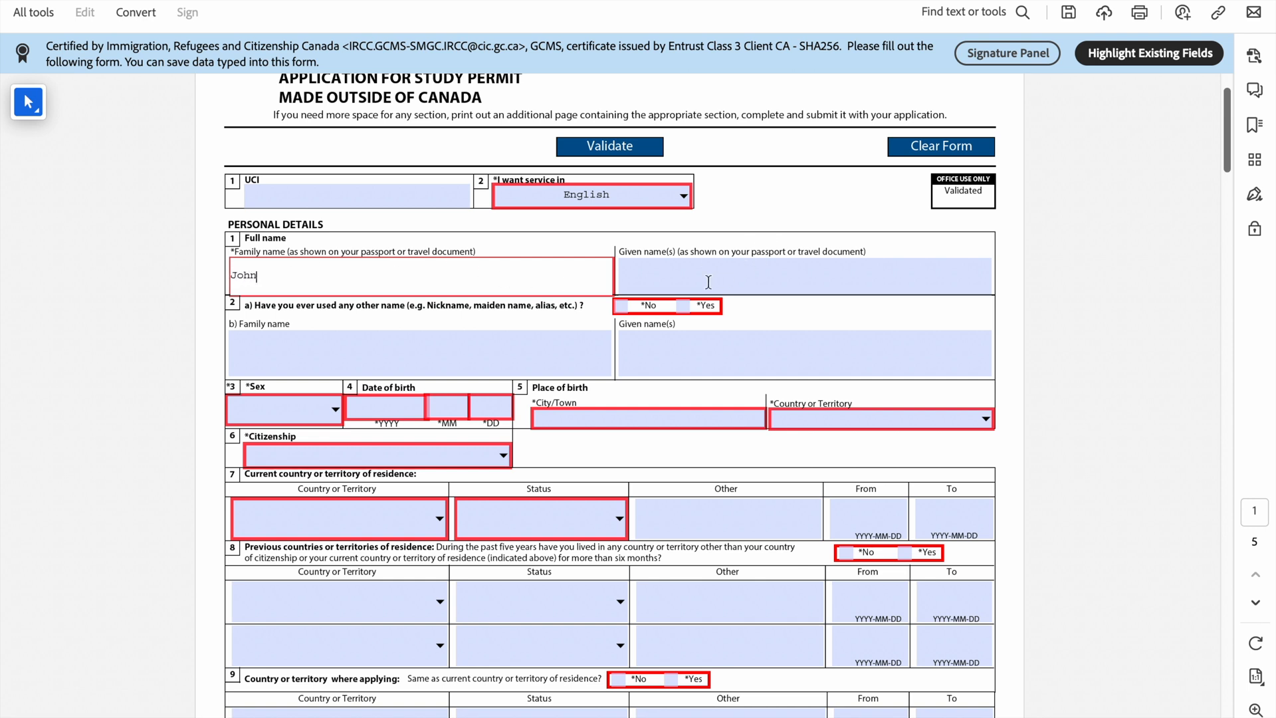
{"action": "left_click", "coordinate": [709, 282]}
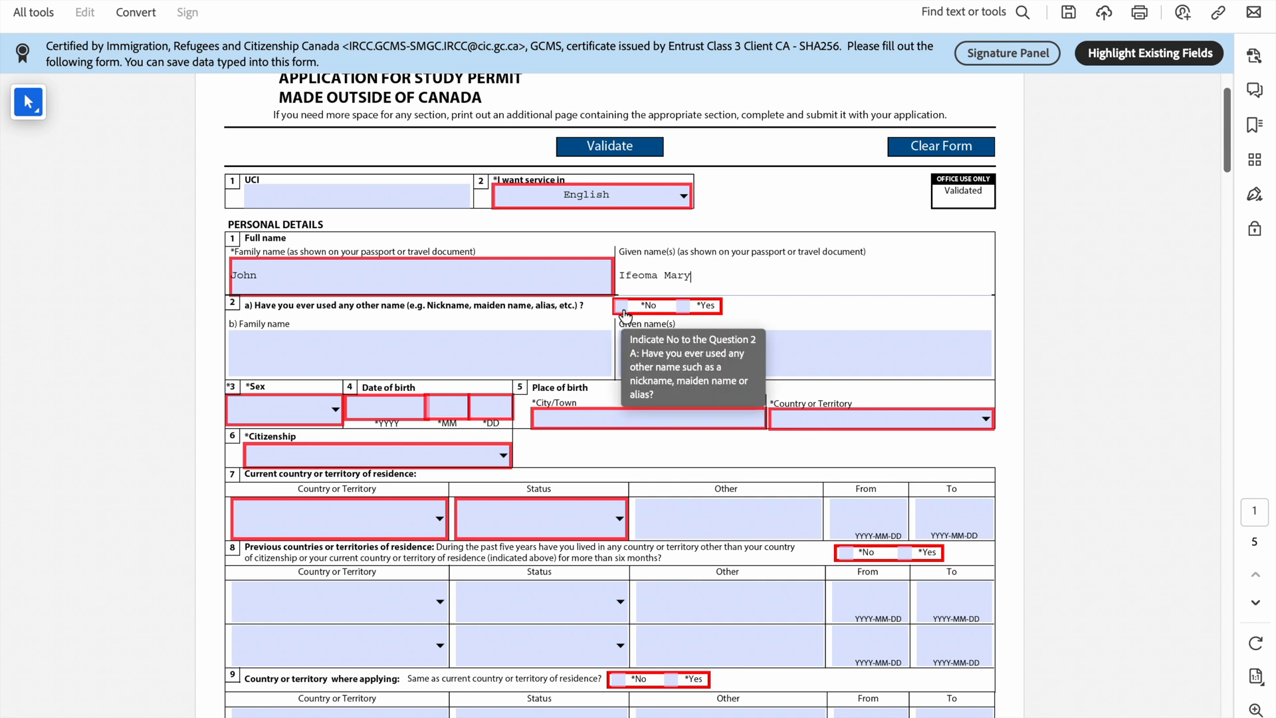
{"action": "left_click", "coordinate": [623, 312]}
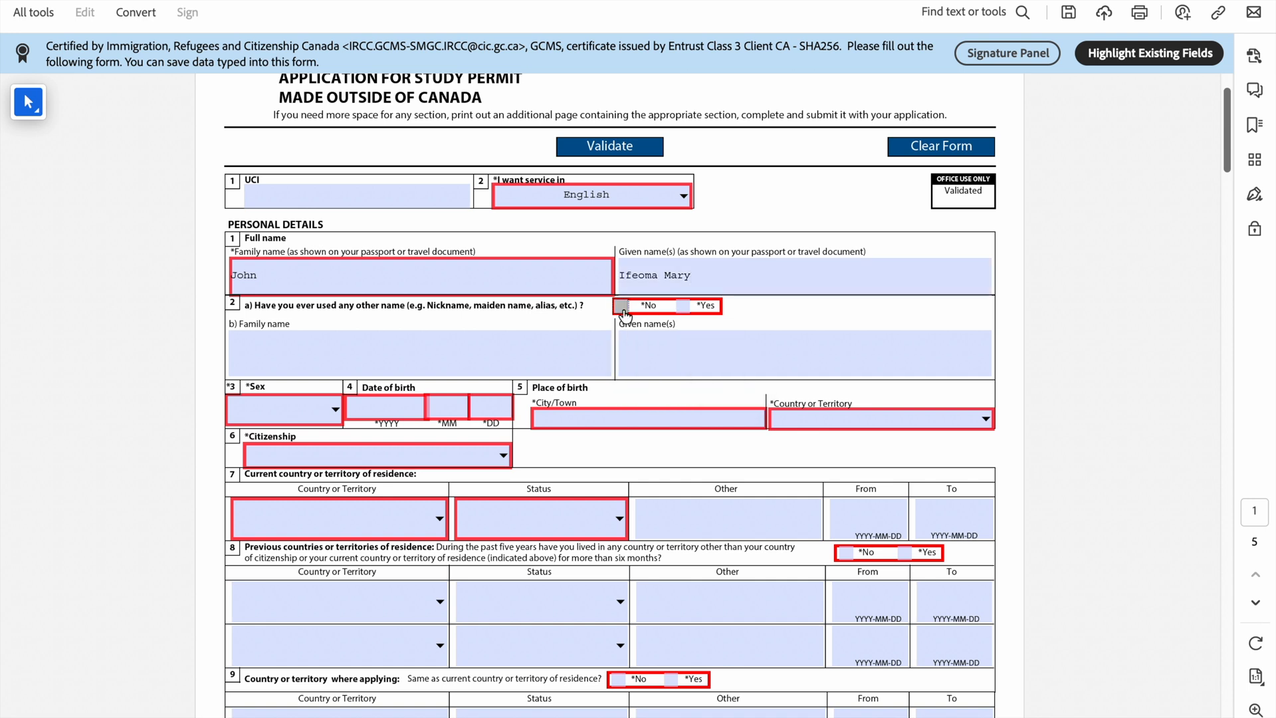
{"action": "scroll", "coordinate": [625, 315], "scroll_direction": "down", "scroll_amount": 3}
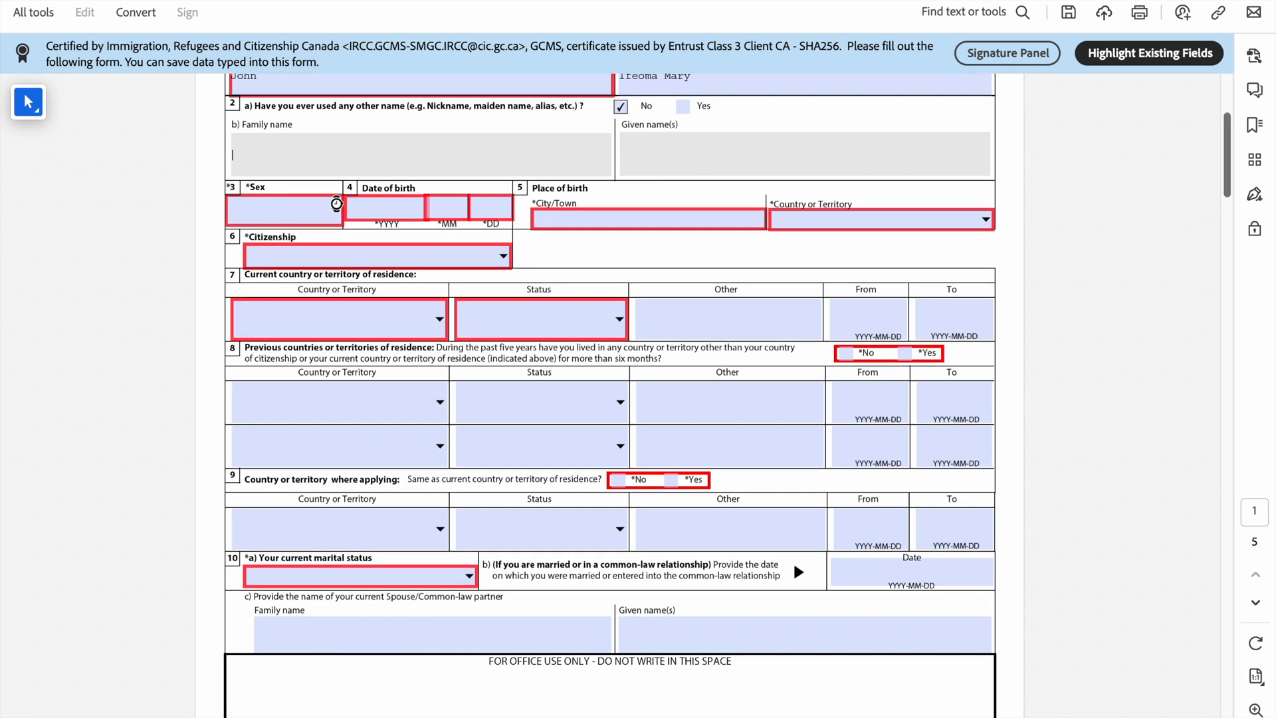
Step: Set sex to Female, enter the date of birth, and enter Abuja as the city of birth
{"action": "left_click", "coordinate": [322, 245]}
{"action": "left_click", "coordinate": [320, 245]}
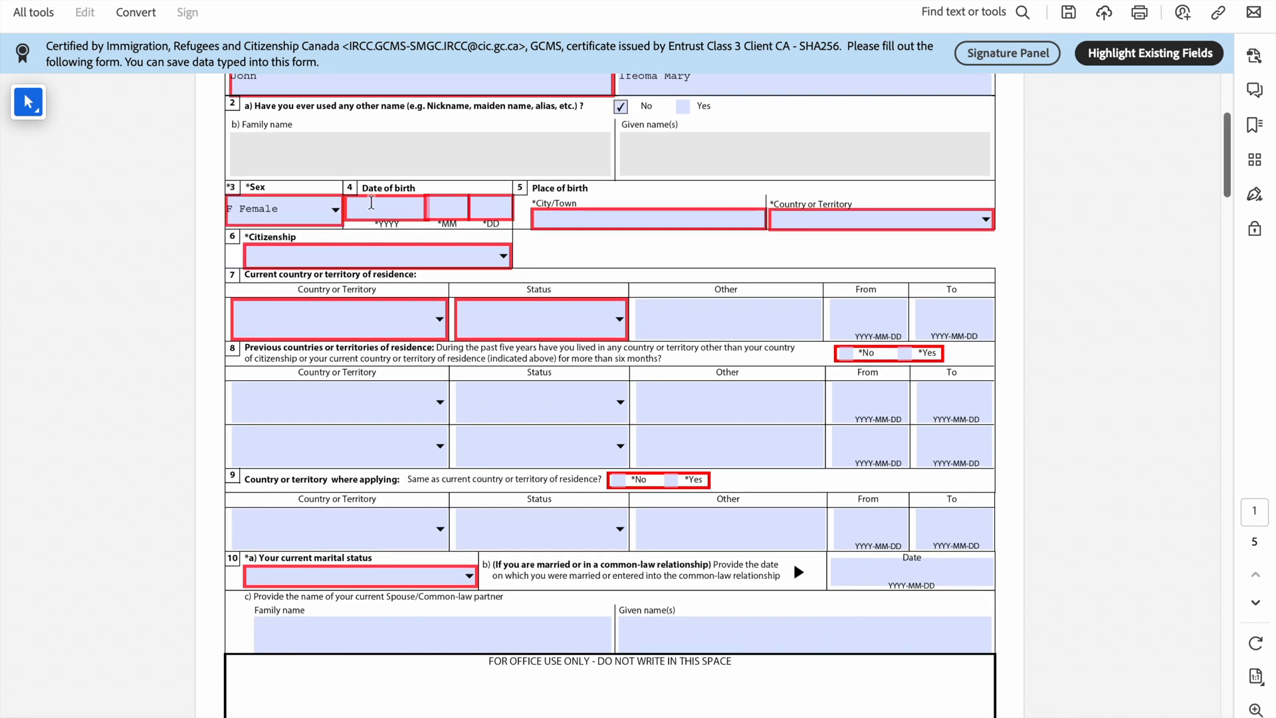
{"action": "left_click", "coordinate": [371, 202]}
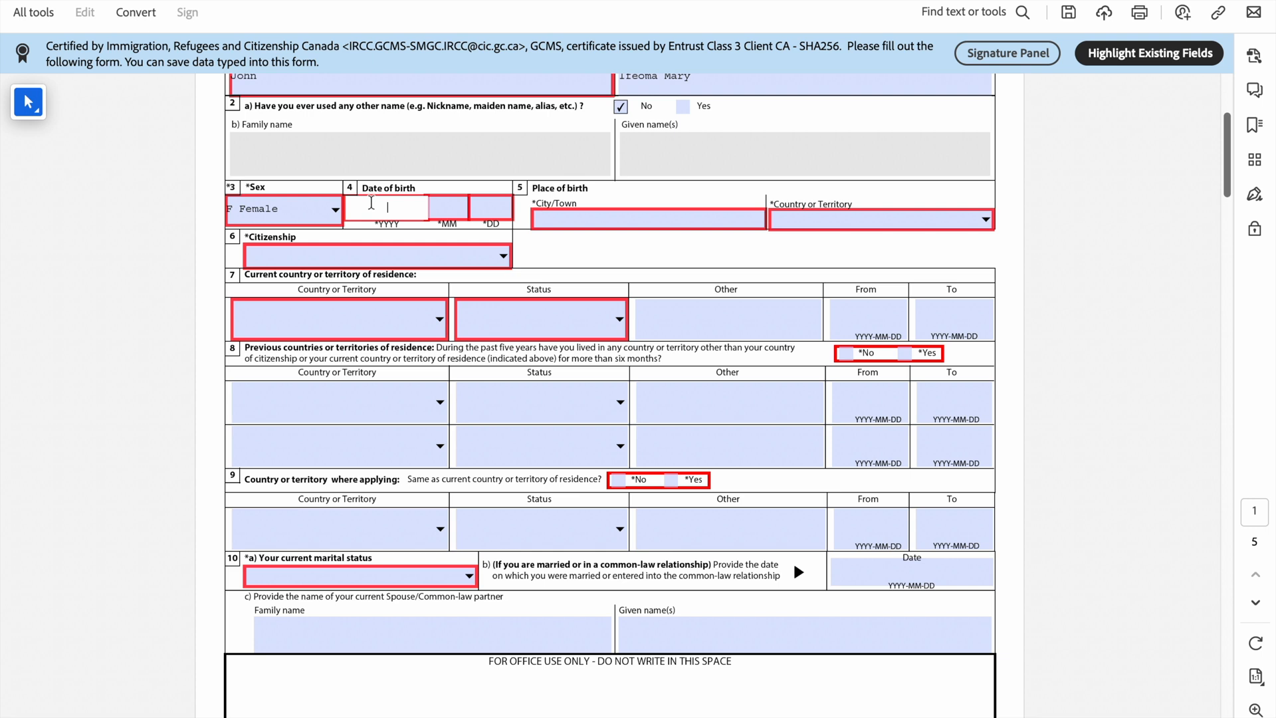
{"action": "type", "text": "3"}
{"action": "type", "text": "01"}
{"action": "type", "text": "01"}
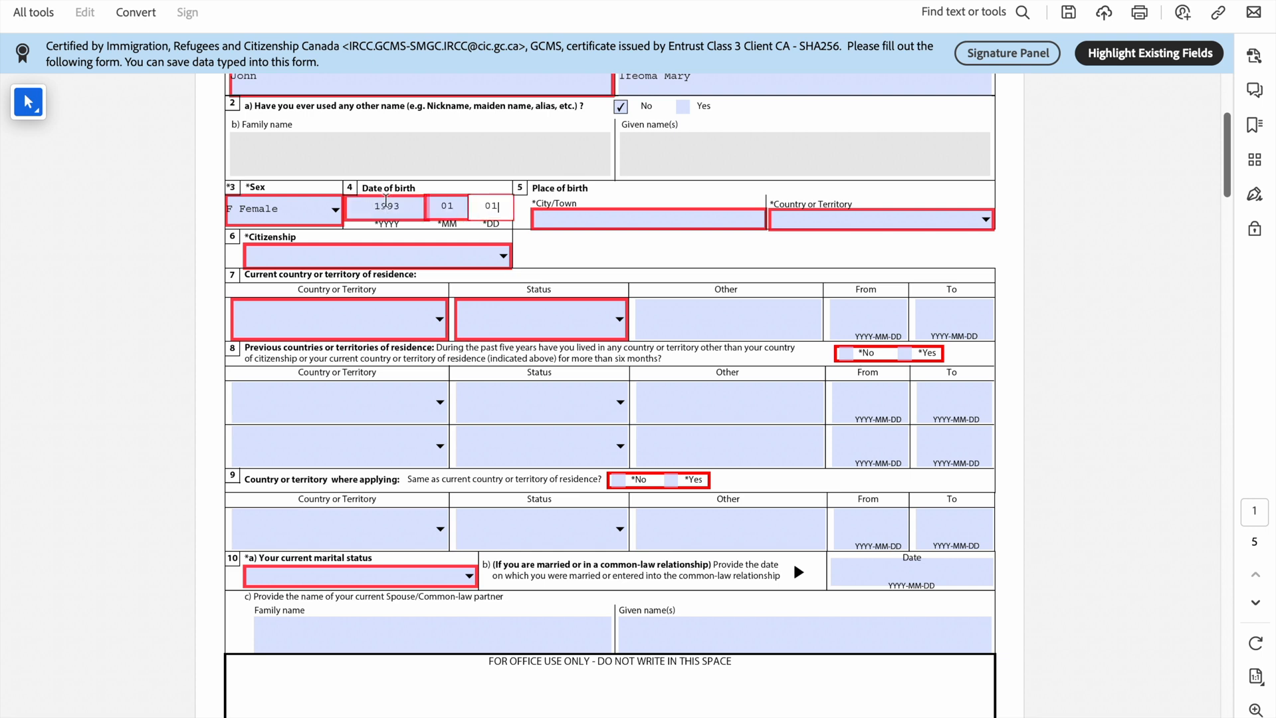
{"action": "left_click", "coordinate": [614, 223]}
{"action": "type", "text": "Abuja"}
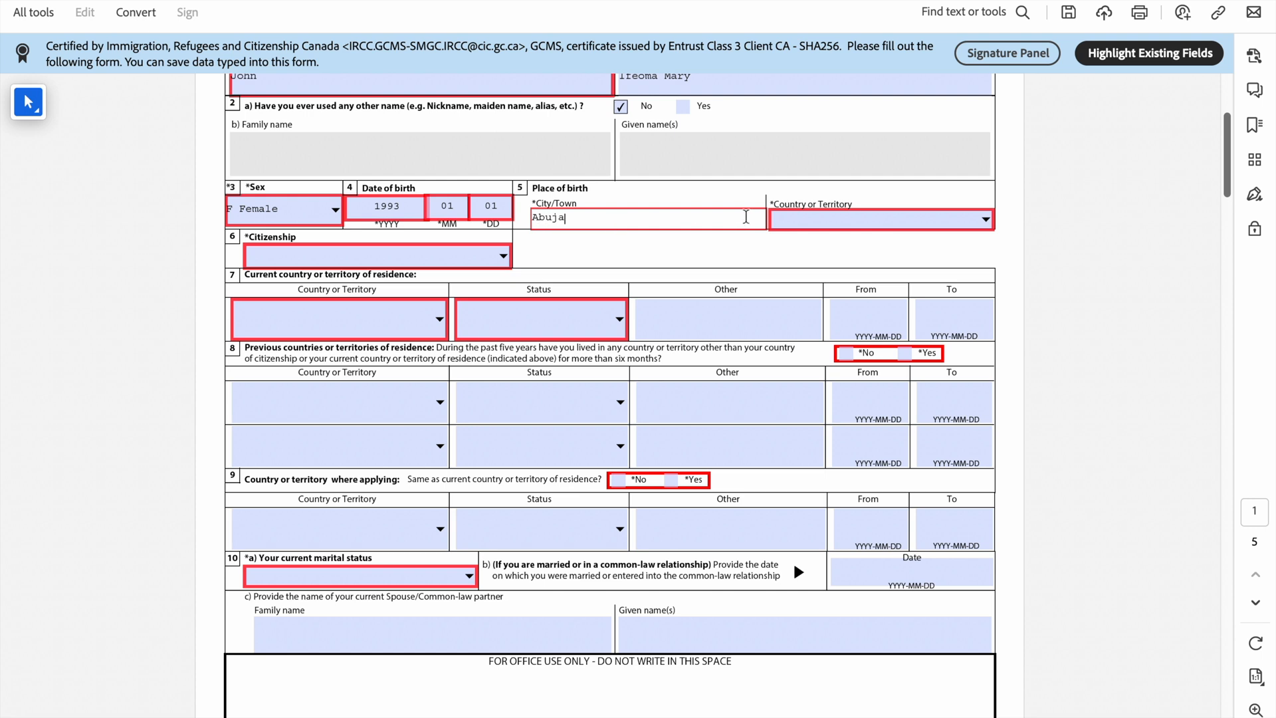
Step: Choose Nigeria as the country of birth
{"action": "left_click", "coordinate": [803, 218]}
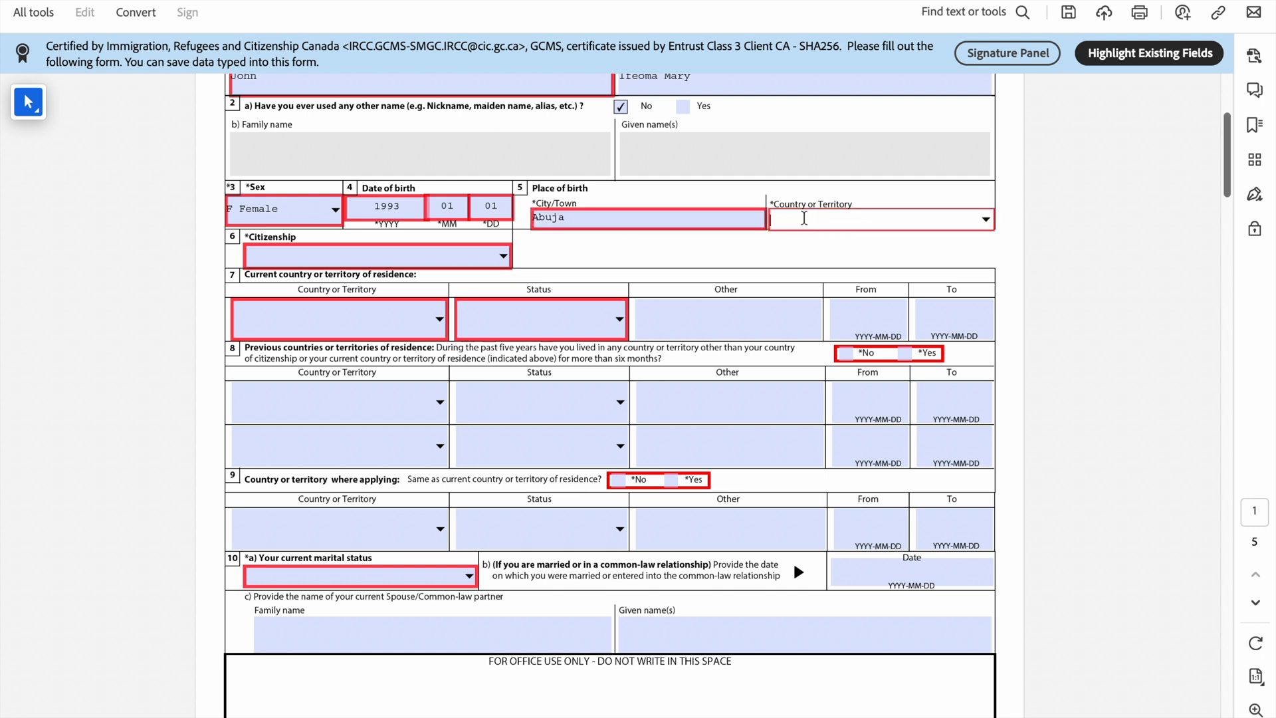
{"action": "left_click", "coordinate": [986, 220]}
{"action": "type", "text": "n"}
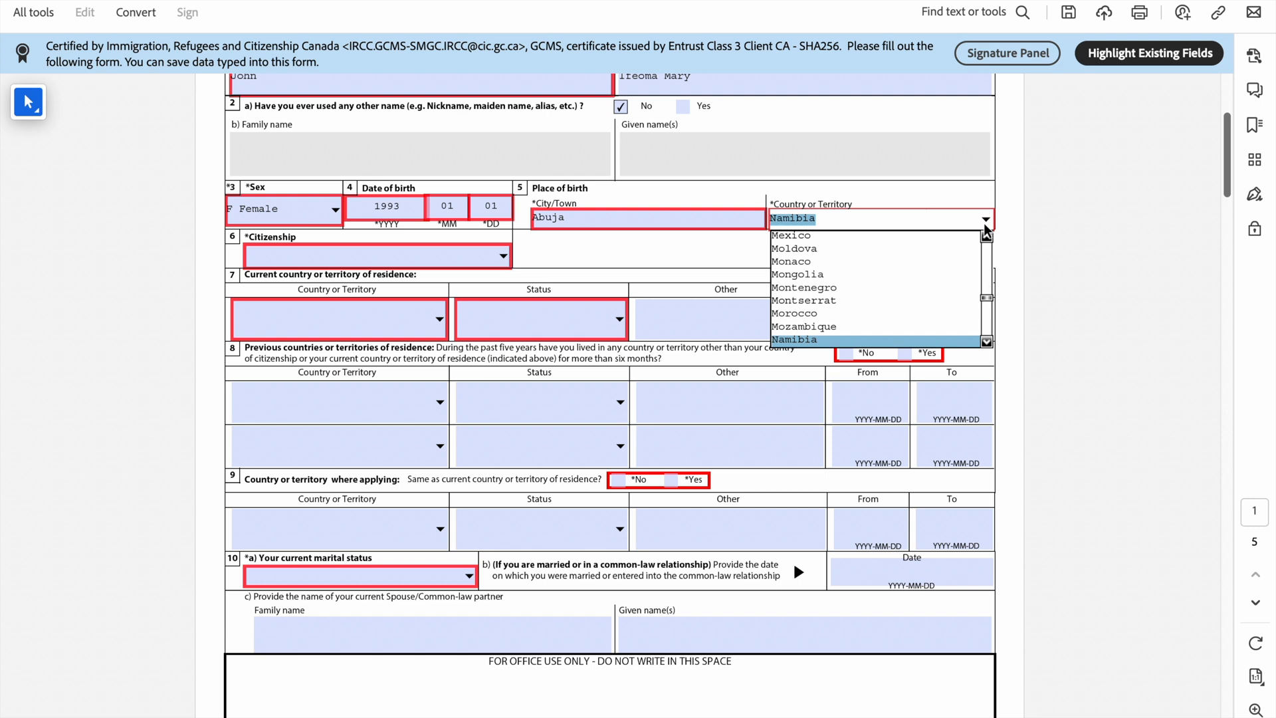
{"action": "scroll", "coordinate": [987, 344], "scroll_direction": "down", "scroll_amount": 3}
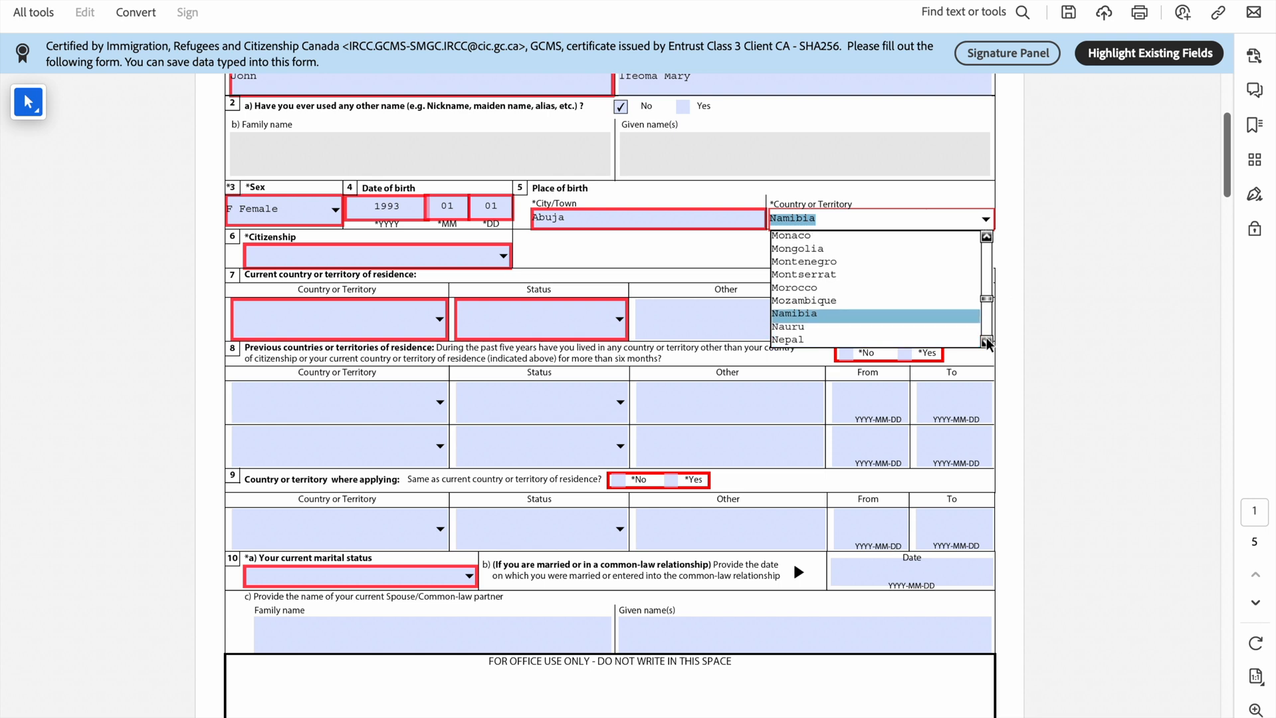
{"action": "left_click", "coordinate": [986, 342]}
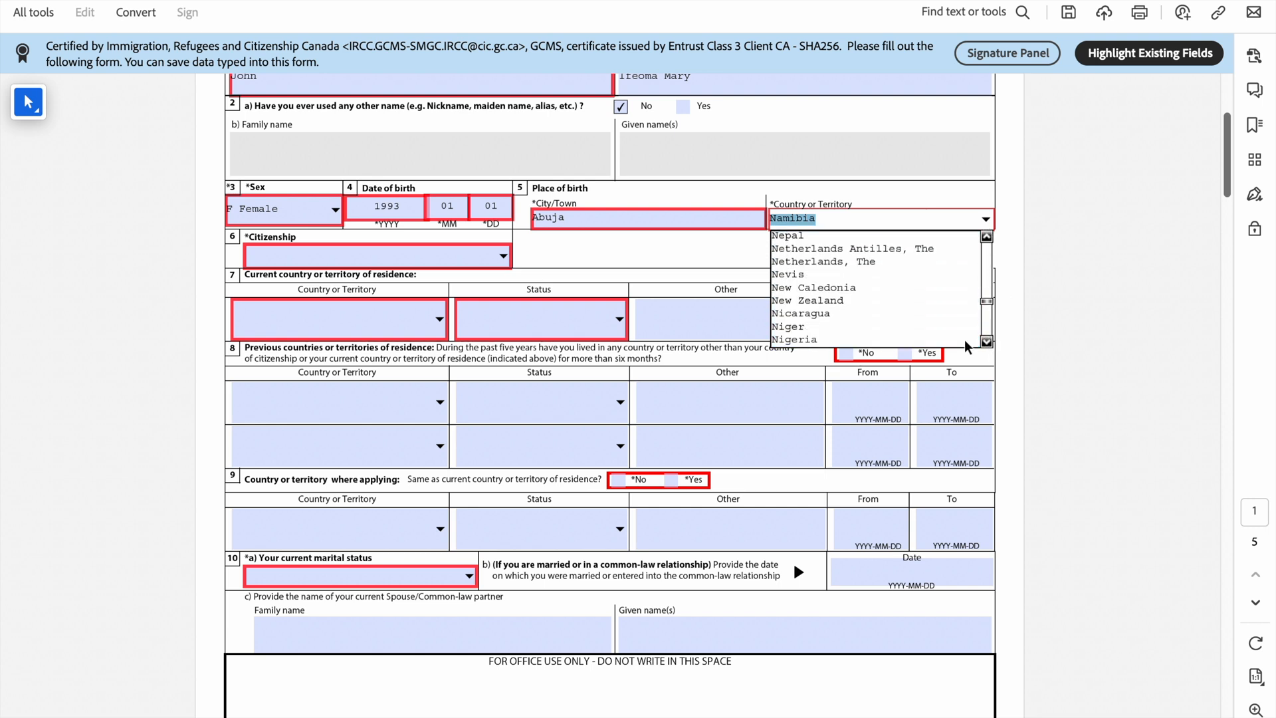
{"action": "left_click", "coordinate": [927, 341]}
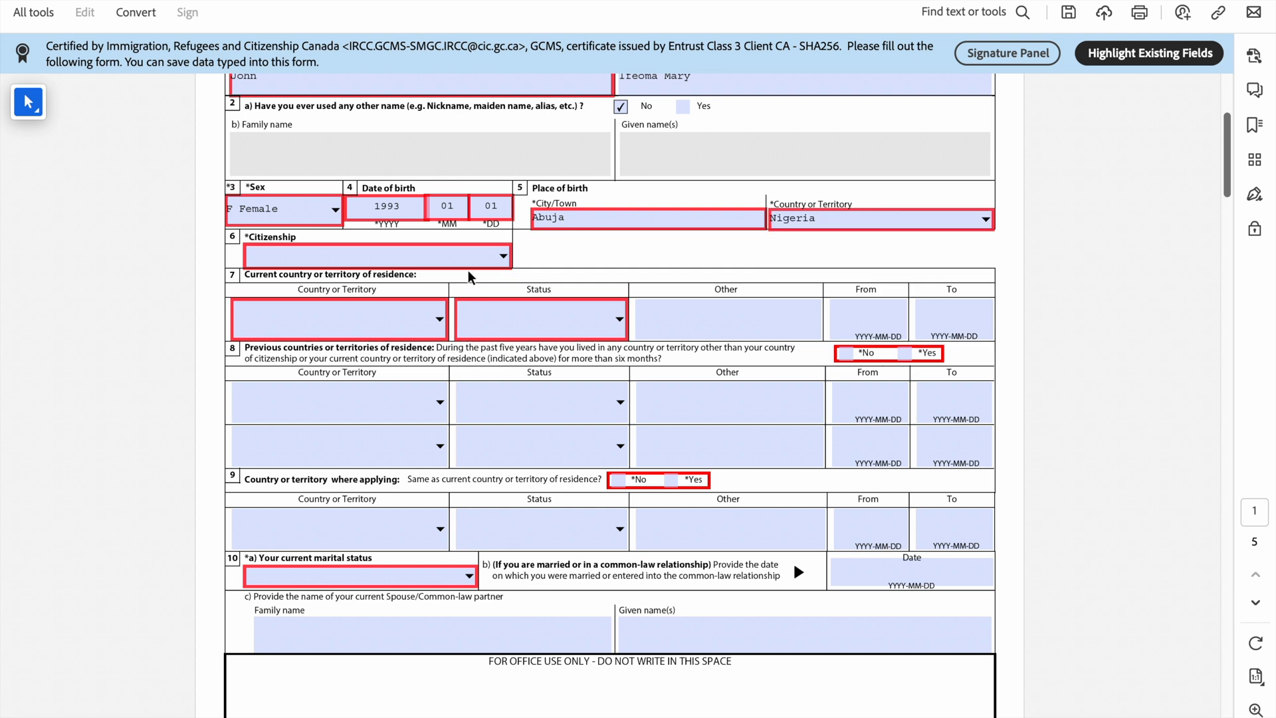
Step: Choose Nigeria as the country of citizenship
{"action": "left_click", "coordinate": [507, 262]}
{"action": "key", "text": "n"}
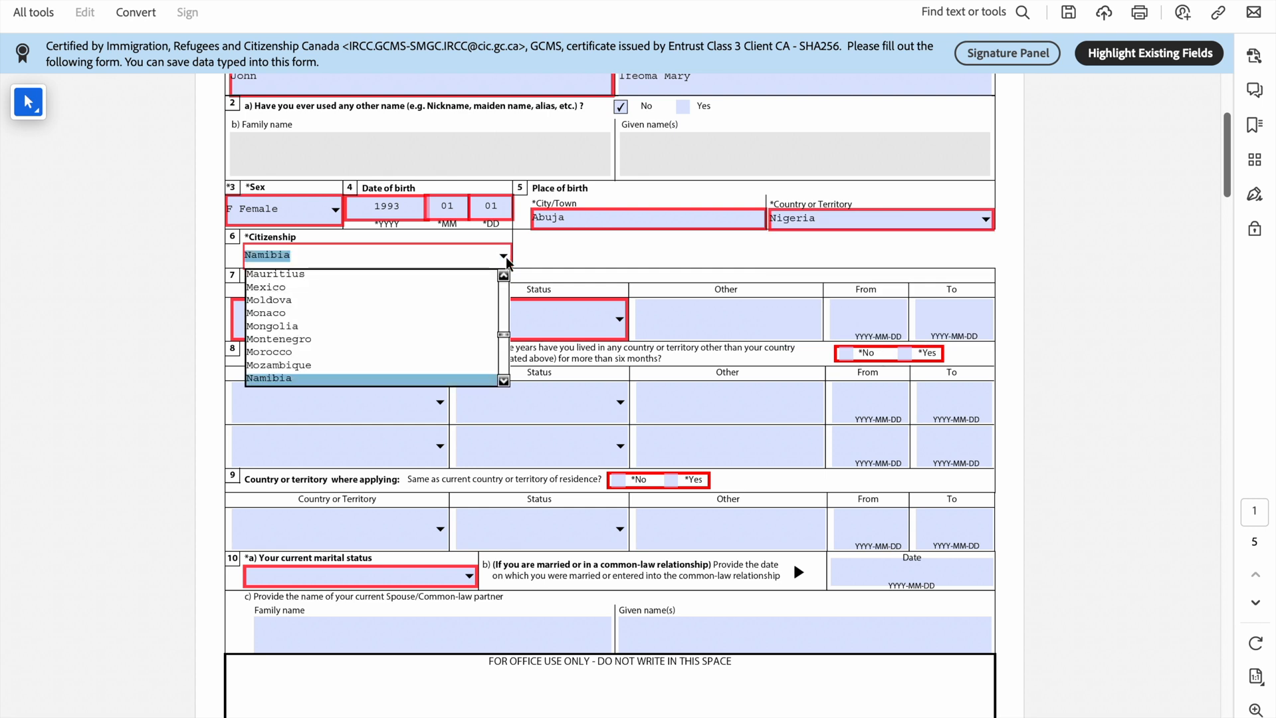
{"action": "left_click", "coordinate": [503, 379]}
{"action": "left_click", "coordinate": [503, 378]}
{"action": "left_click", "coordinate": [503, 380]}
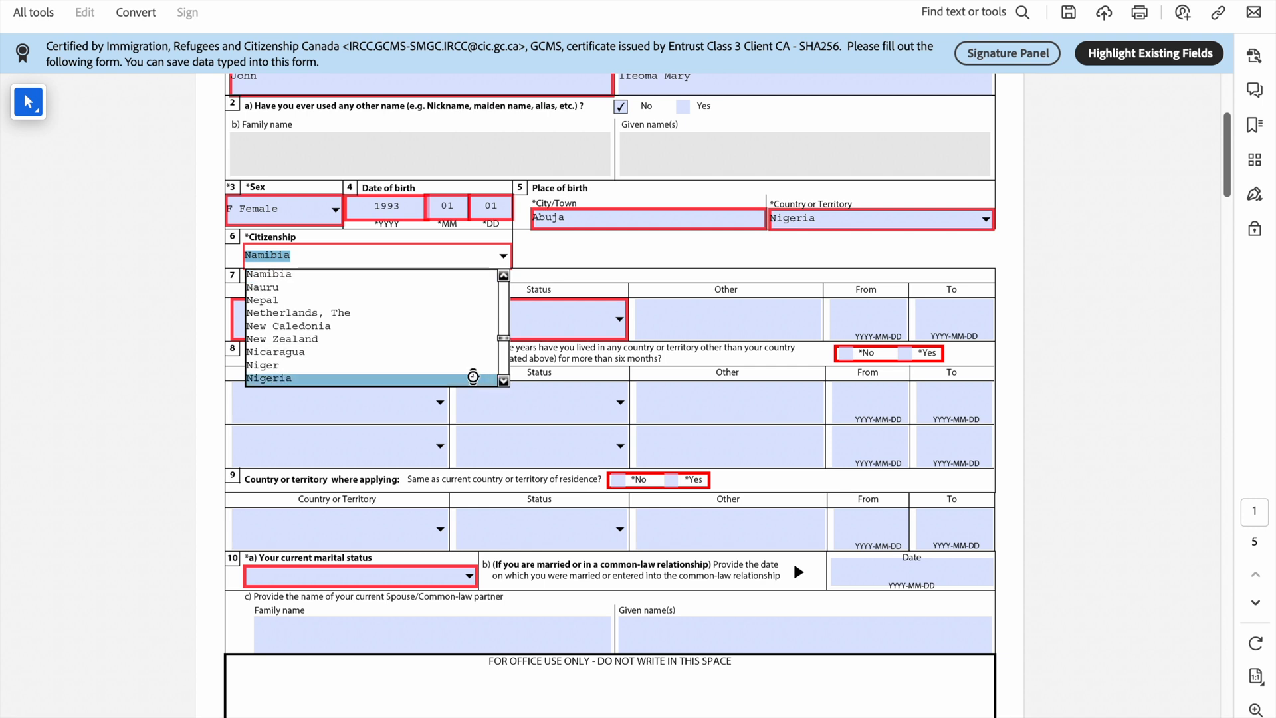
{"action": "left_click", "coordinate": [472, 376]}
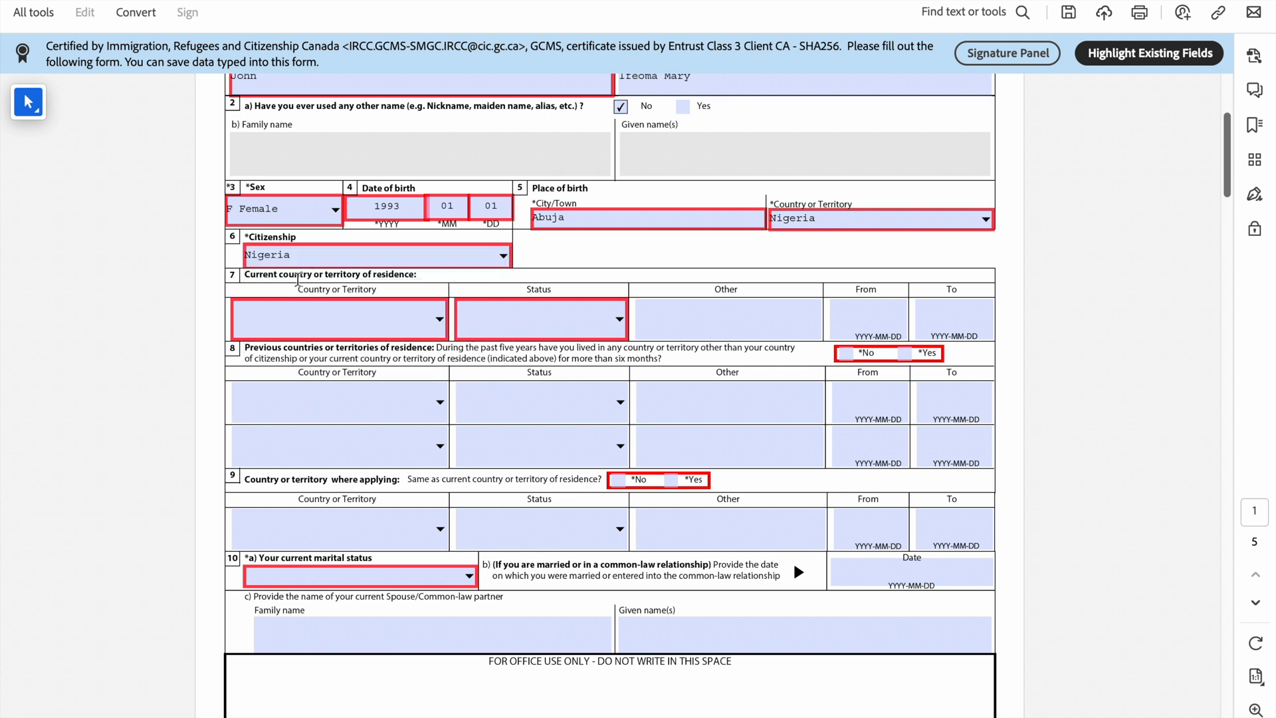
Step: Set the question 7 current country of residence to Nigeria
{"action": "left_click", "coordinate": [442, 321]}
{"action": "type", "text": "Namibia"}
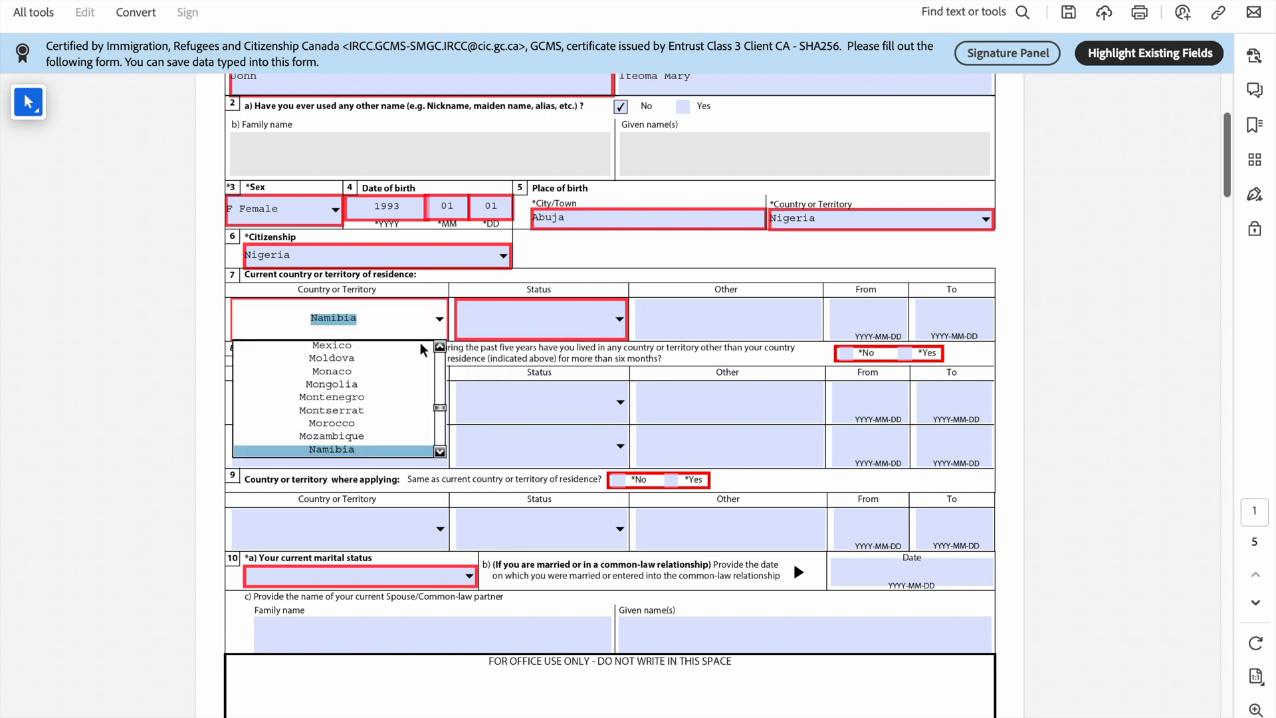
{"action": "scroll", "coordinate": [439, 454], "scroll_direction": "down", "scroll_amount": 6}
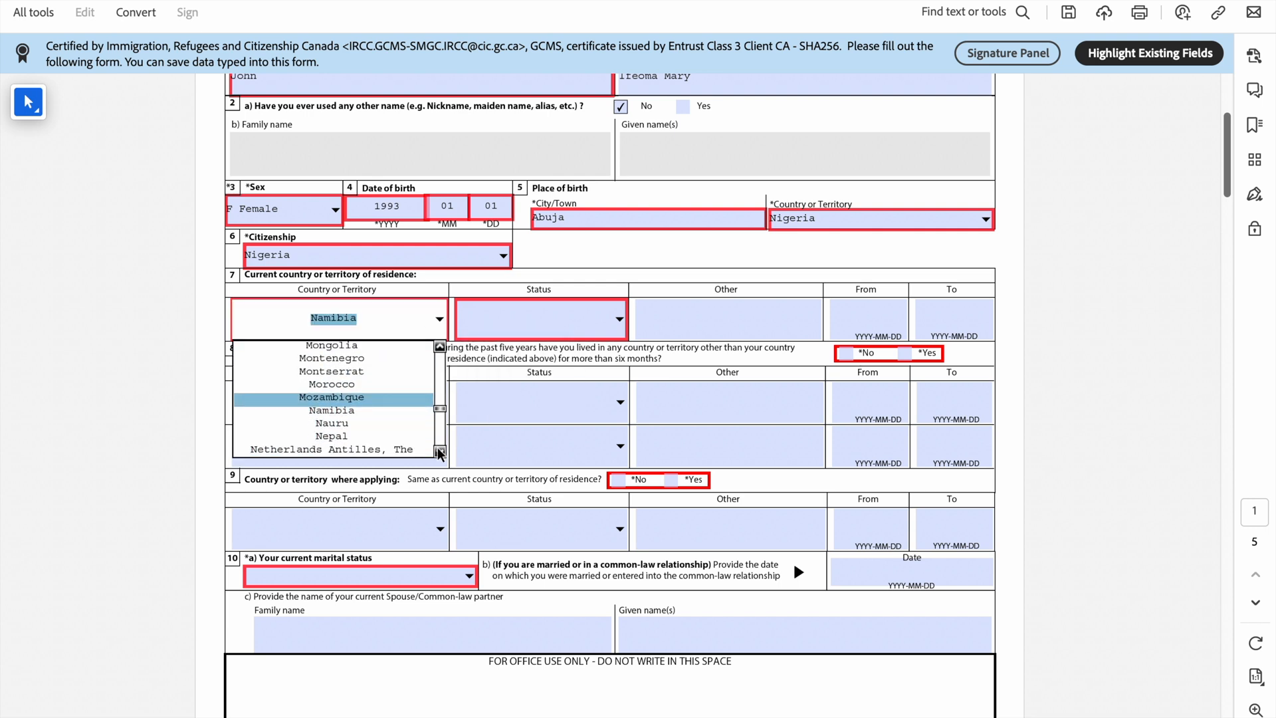
{"action": "scroll", "coordinate": [438, 454], "scroll_direction": "down", "scroll_amount": 5}
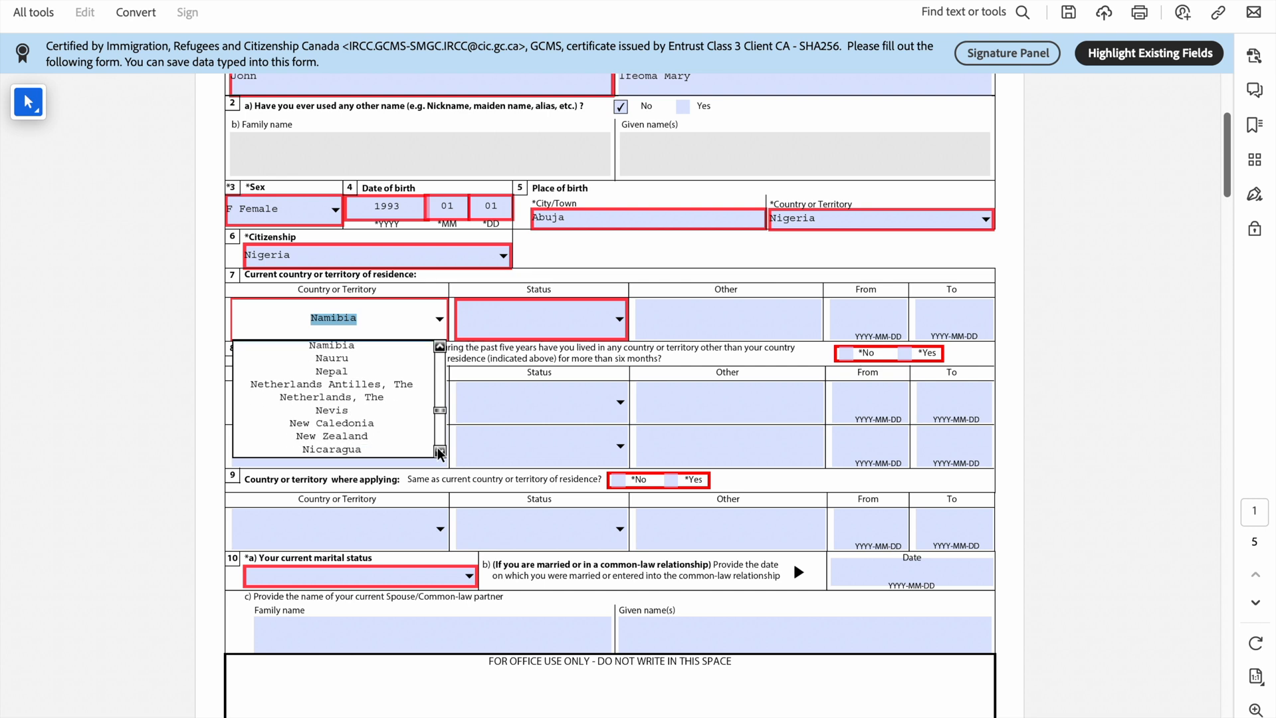
{"action": "left_click", "coordinate": [376, 452]}
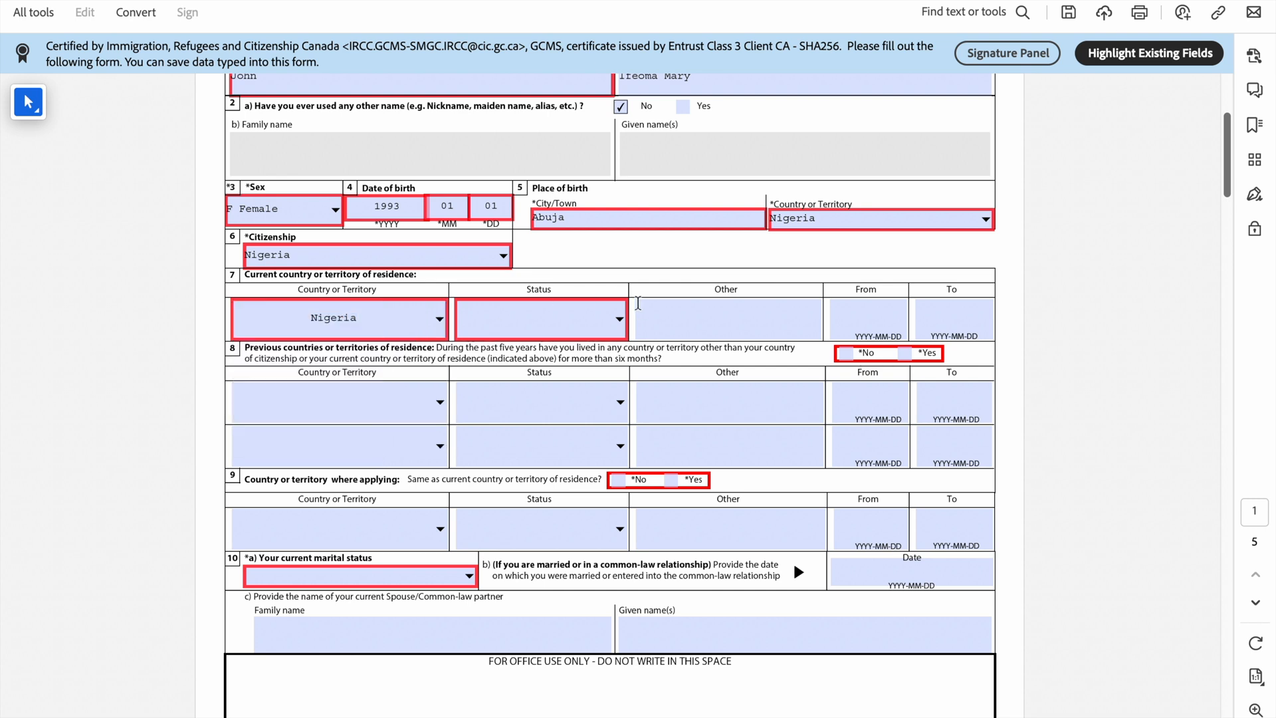
{"action": "left_click", "coordinate": [621, 321]}
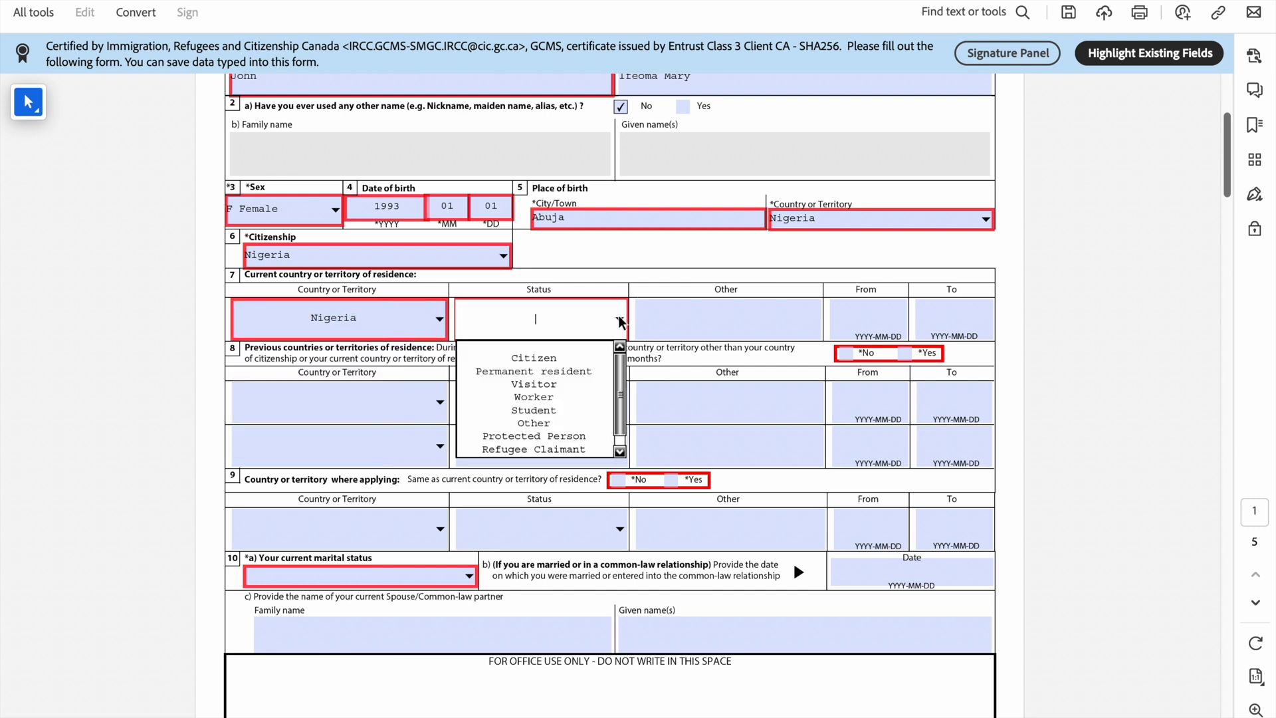
Step: Choose Citizen as residence status, No to living elsewhere in five years, Yes to applying from residence country
{"action": "left_click", "coordinate": [568, 359]}
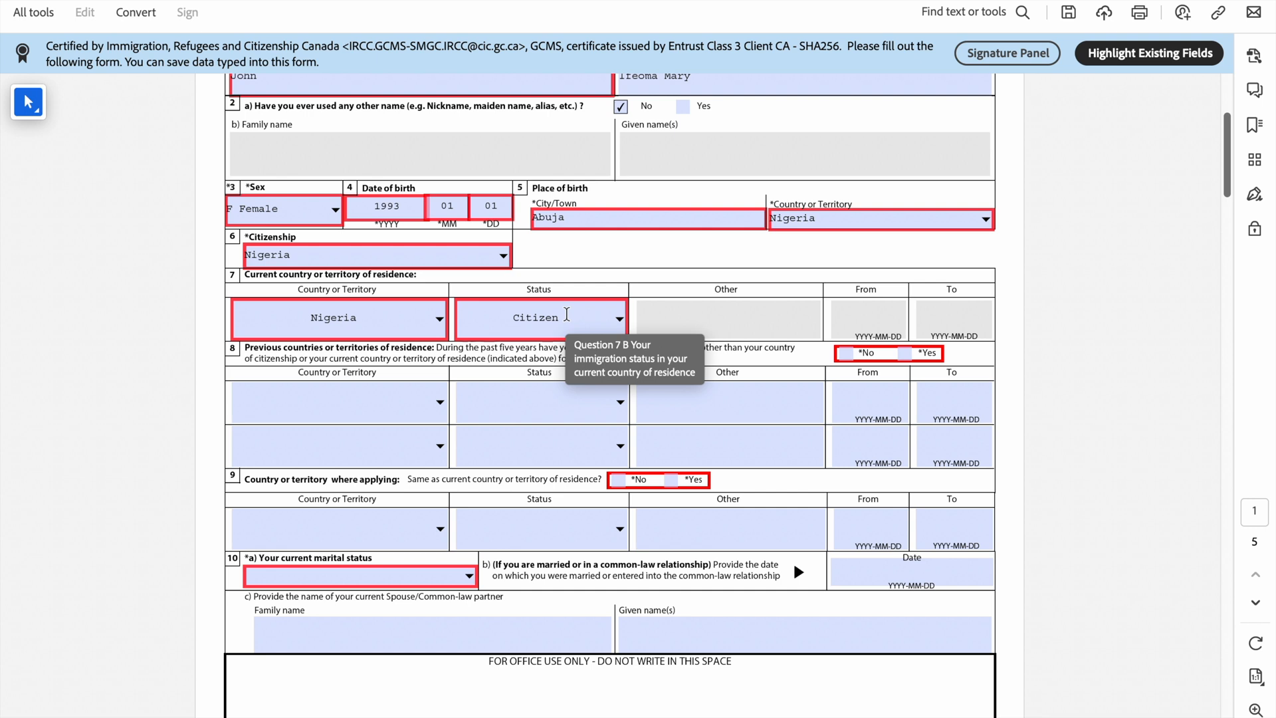
{"action": "scroll", "coordinate": [249, 341], "scroll_direction": "down", "scroll_amount": 2}
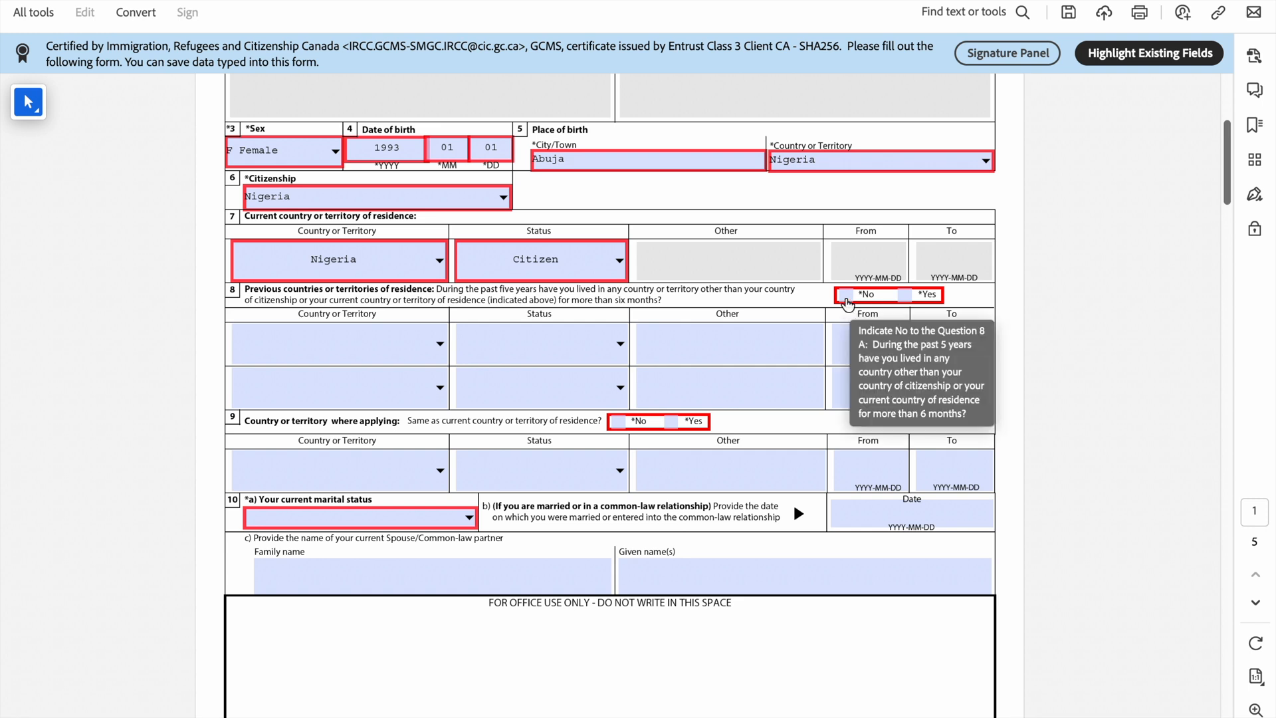
{"action": "left_click", "coordinate": [848, 299]}
{"action": "scroll", "coordinate": [845, 298], "scroll_direction": "down", "scroll_amount": 2}
{"action": "scroll", "coordinate": [845, 298], "scroll_direction": "down", "scroll_amount": 1}
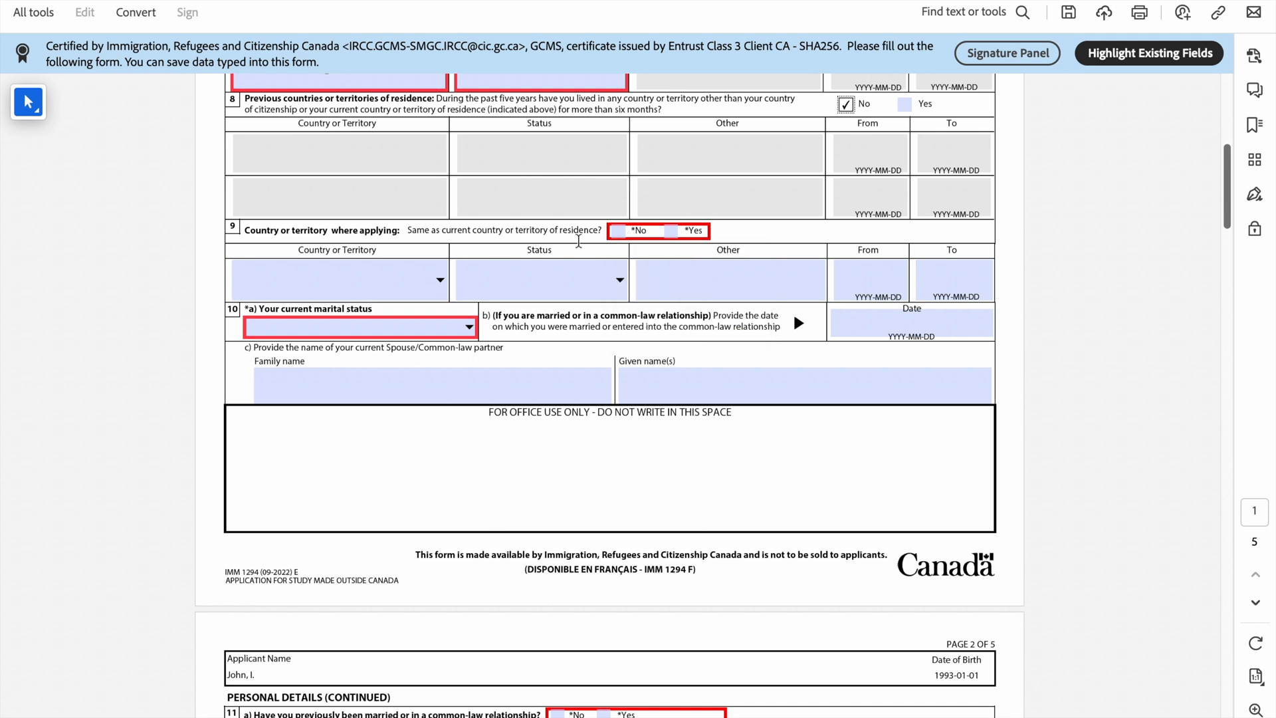
{"action": "scroll", "coordinate": [596, 239], "scroll_direction": "up", "scroll_amount": 2}
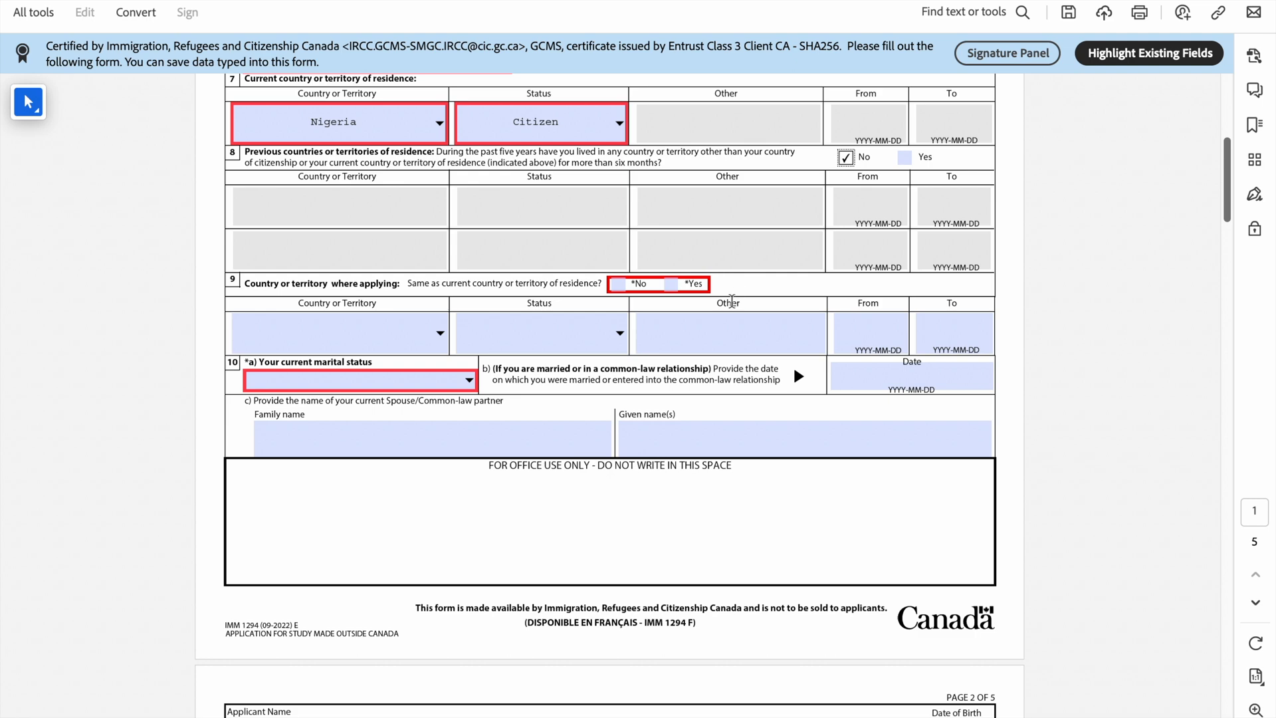
{"action": "left_click", "coordinate": [672, 285]}
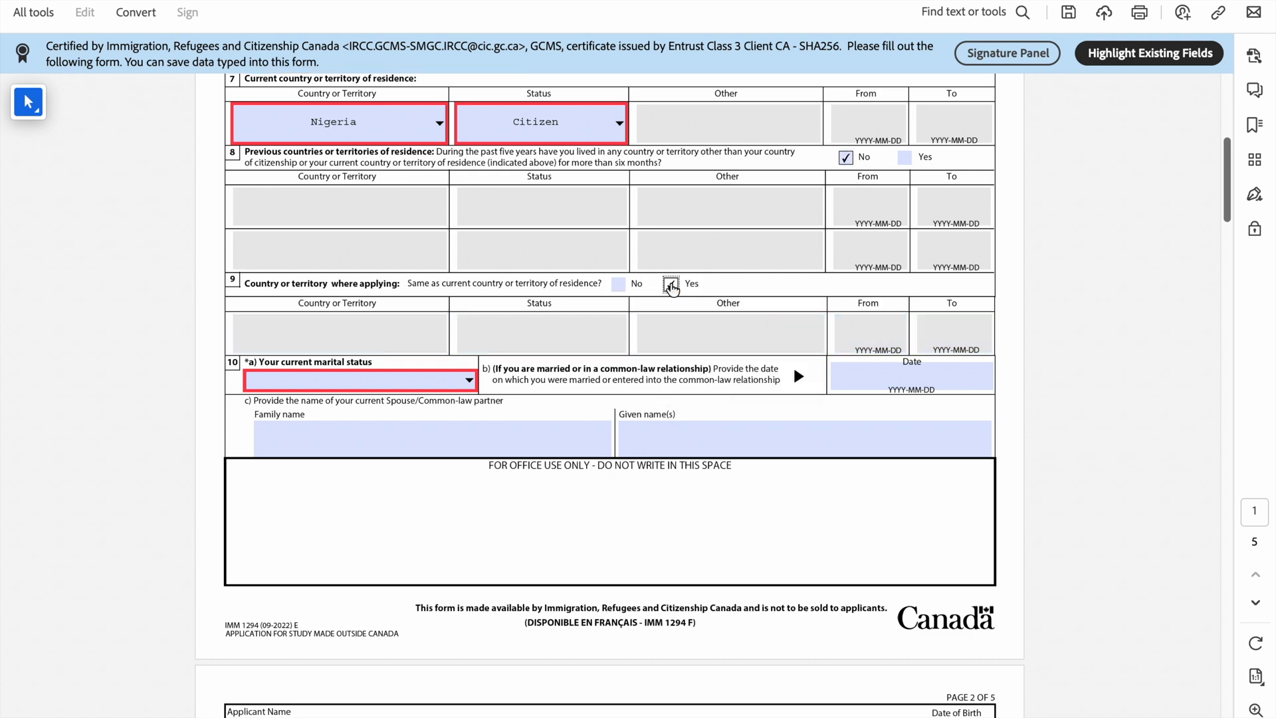
{"action": "scroll", "coordinate": [283, 165], "scroll_direction": "down", "scroll_amount": 3}
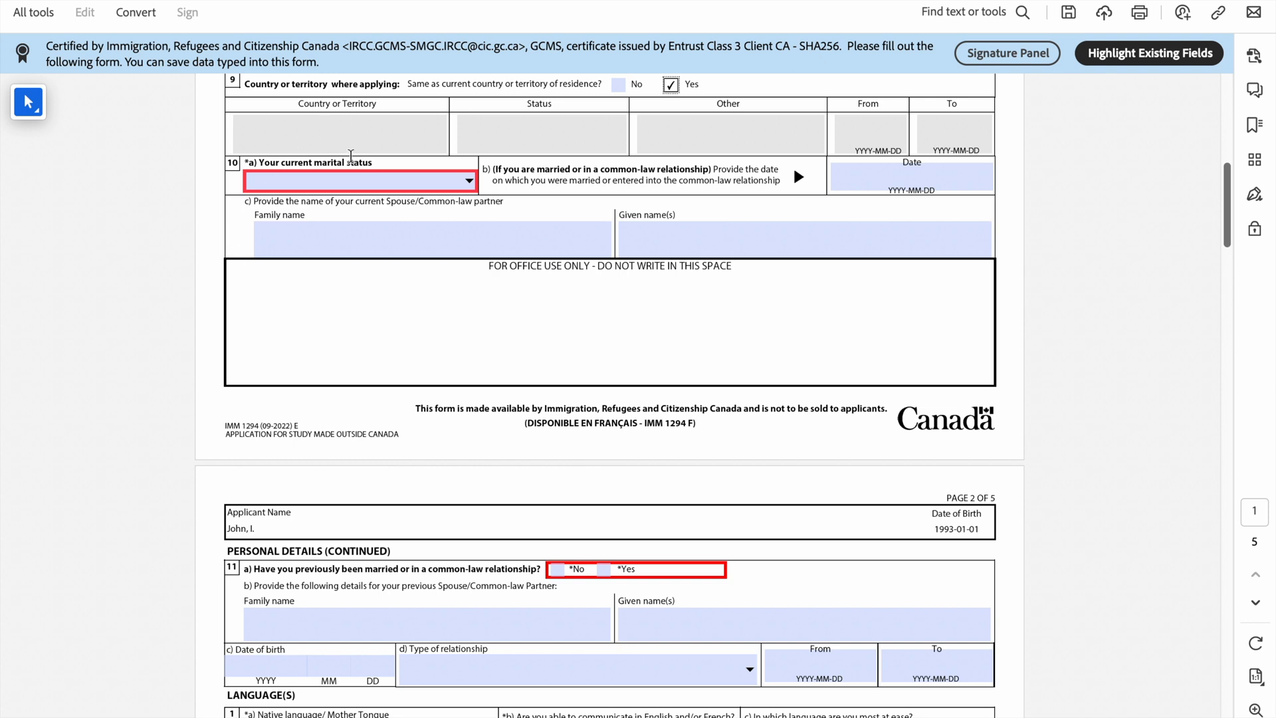
Step: Choose Married as marital status and enter 2010-01-01 as the marriage date
{"action": "left_click", "coordinate": [473, 182]}
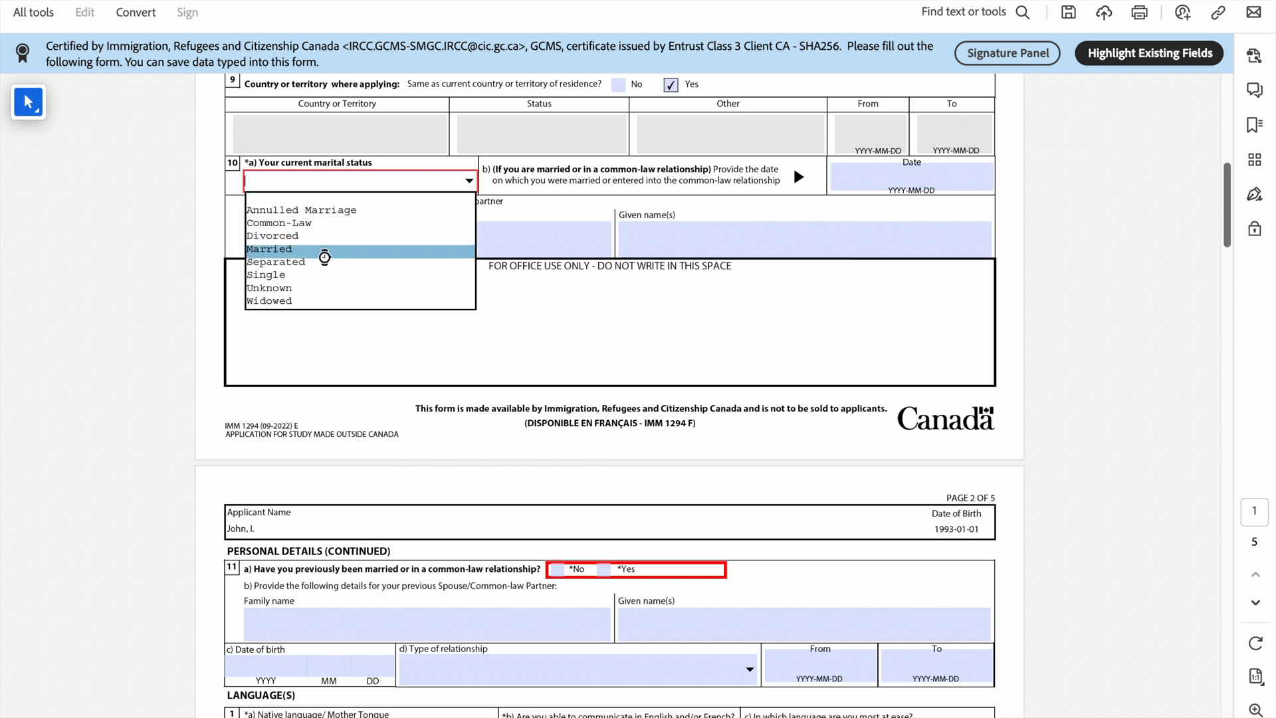
{"action": "left_click", "coordinate": [325, 254]}
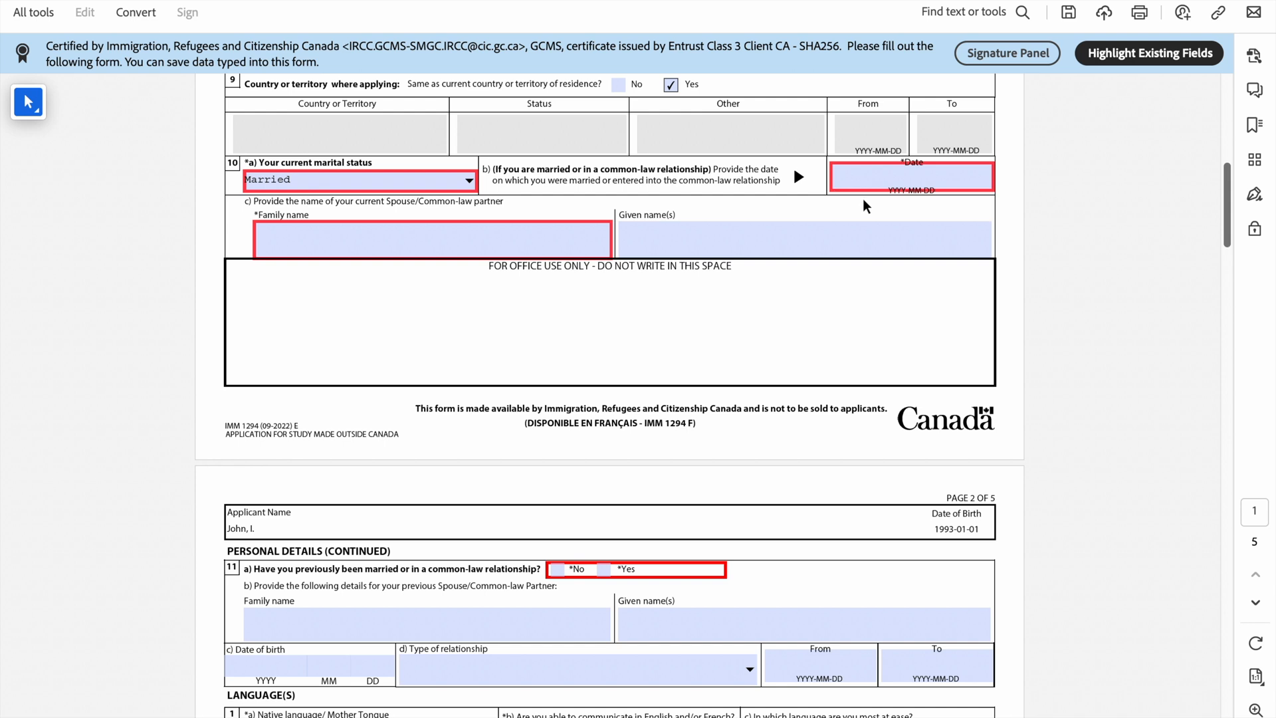
{"action": "left_click", "coordinate": [874, 180]}
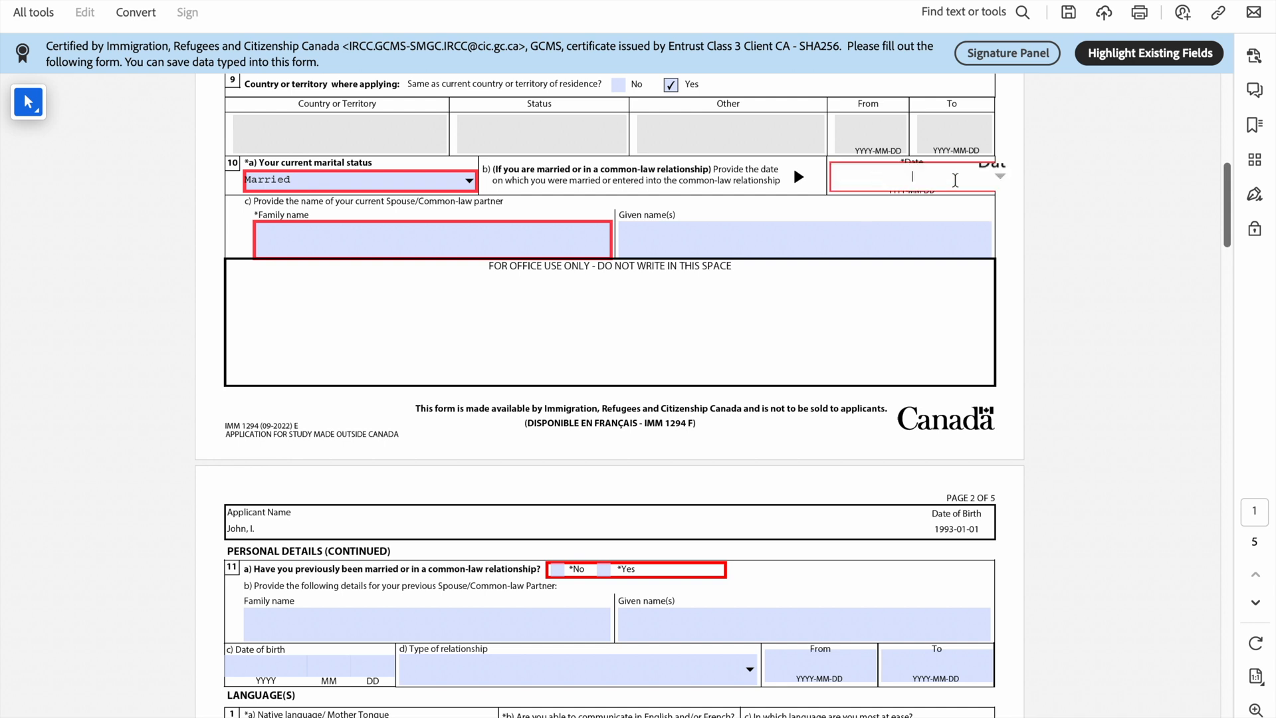
{"action": "type", "text": "2010-01-01"}
{"action": "scroll", "coordinate": [957, 184], "scroll_direction": "down", "scroll_amount": 1}
{"action": "left_click", "coordinate": [562, 200]}
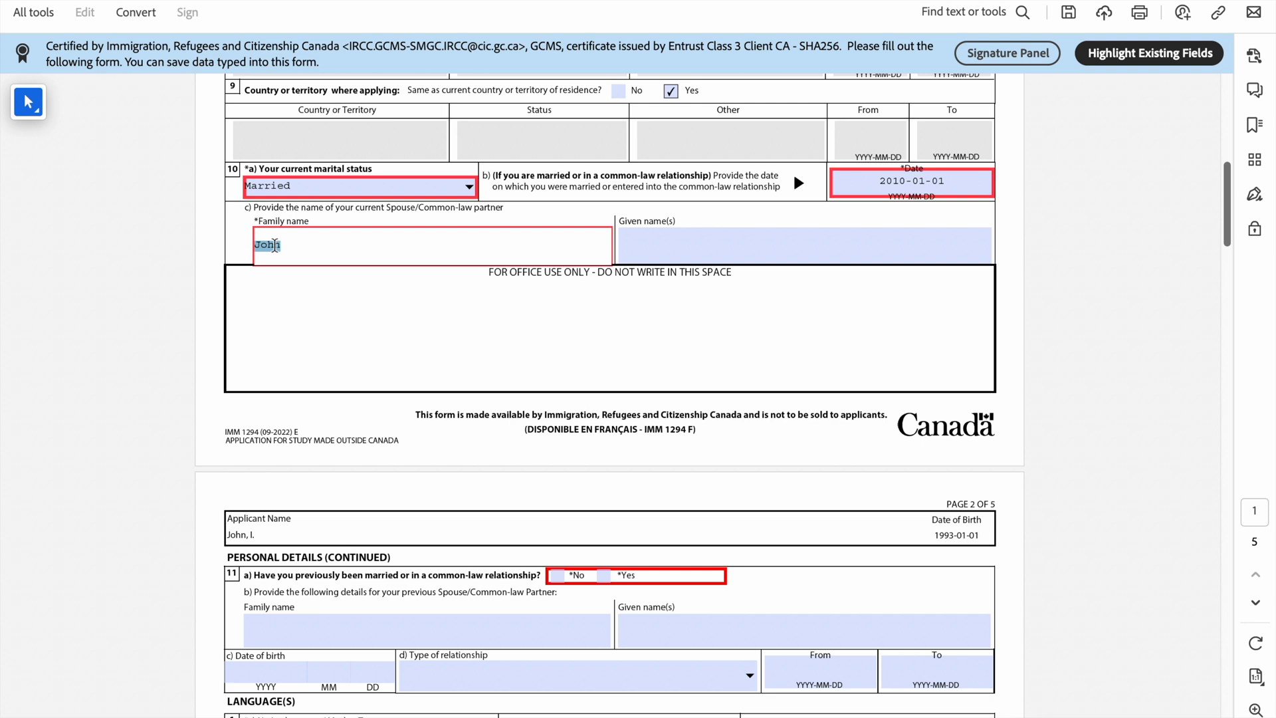
Step: Type the spouse's family name and given names, then scroll on to page 2
{"action": "left_click", "coordinate": [660, 252]}
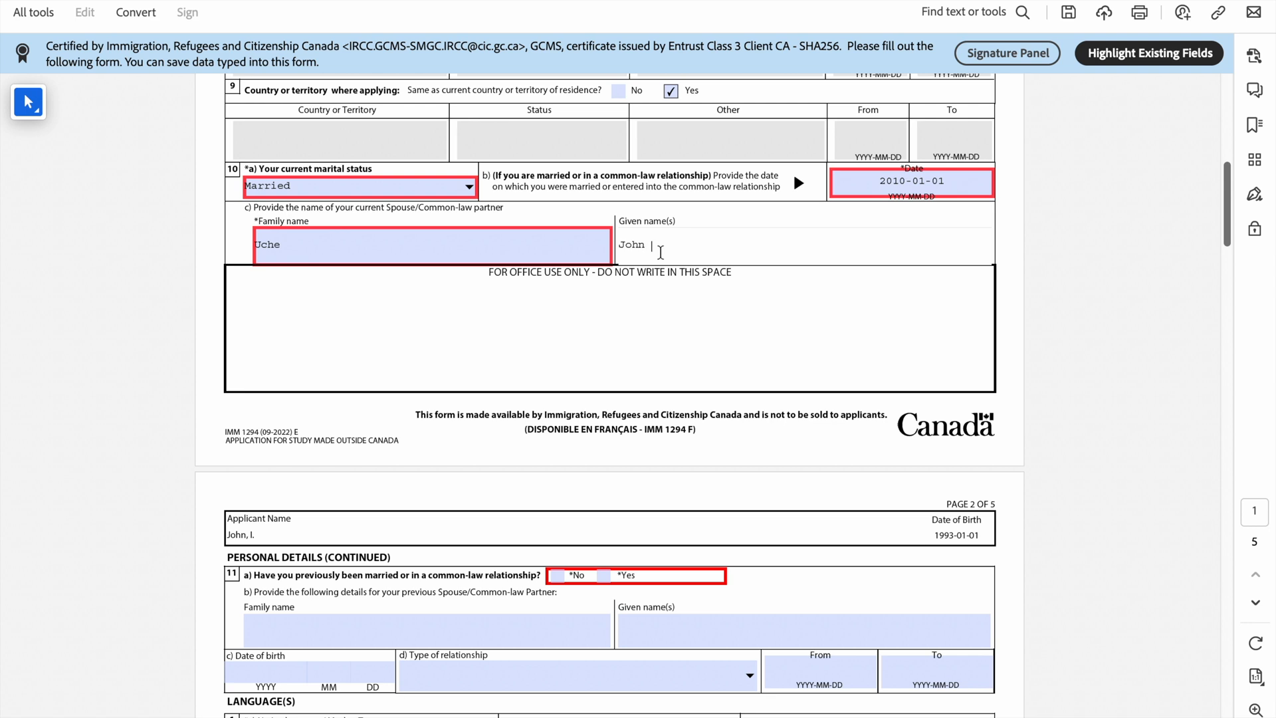
{"action": "scroll", "coordinate": [524, 323], "scroll_direction": "up", "scroll_amount": 1}
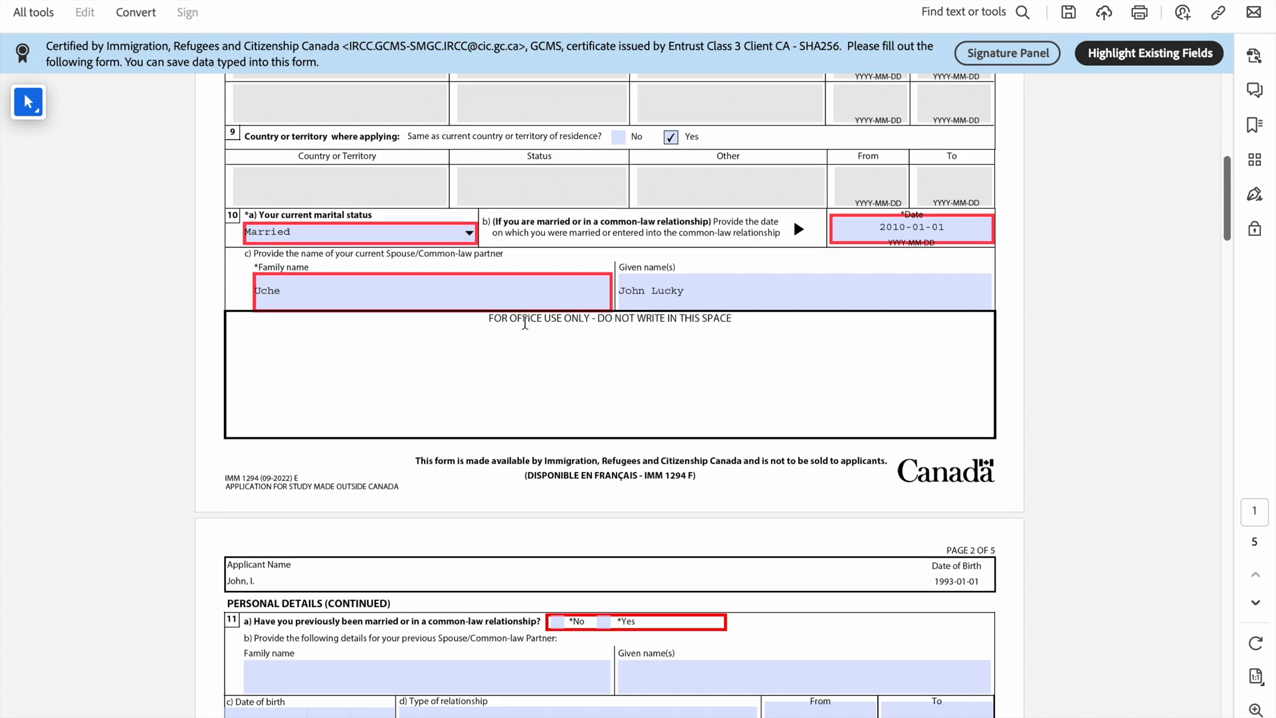
{"action": "scroll", "coordinate": [525, 323], "scroll_direction": "down", "scroll_amount": 8}
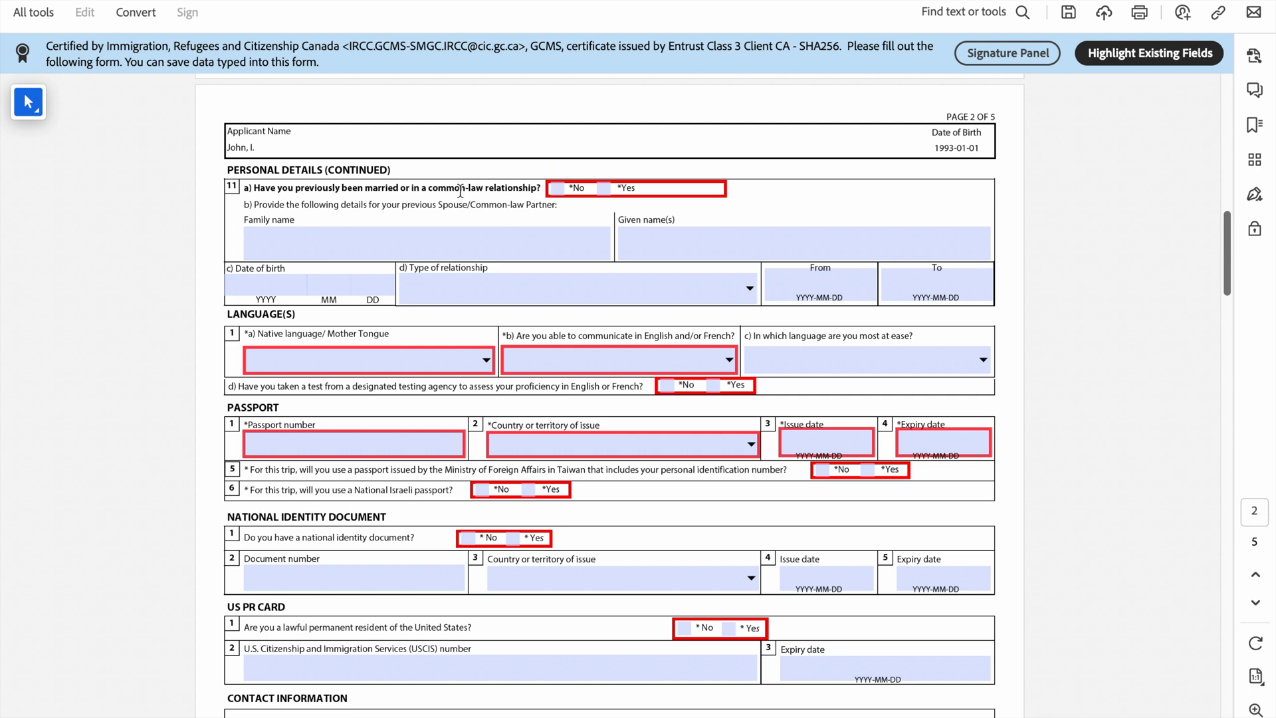
Step: Answer No to a previous marriage and pick Igbo as the native language
{"action": "left_click", "coordinate": [558, 189]}
{"action": "scroll", "coordinate": [560, 191], "scroll_direction": "down", "scroll_amount": 2}
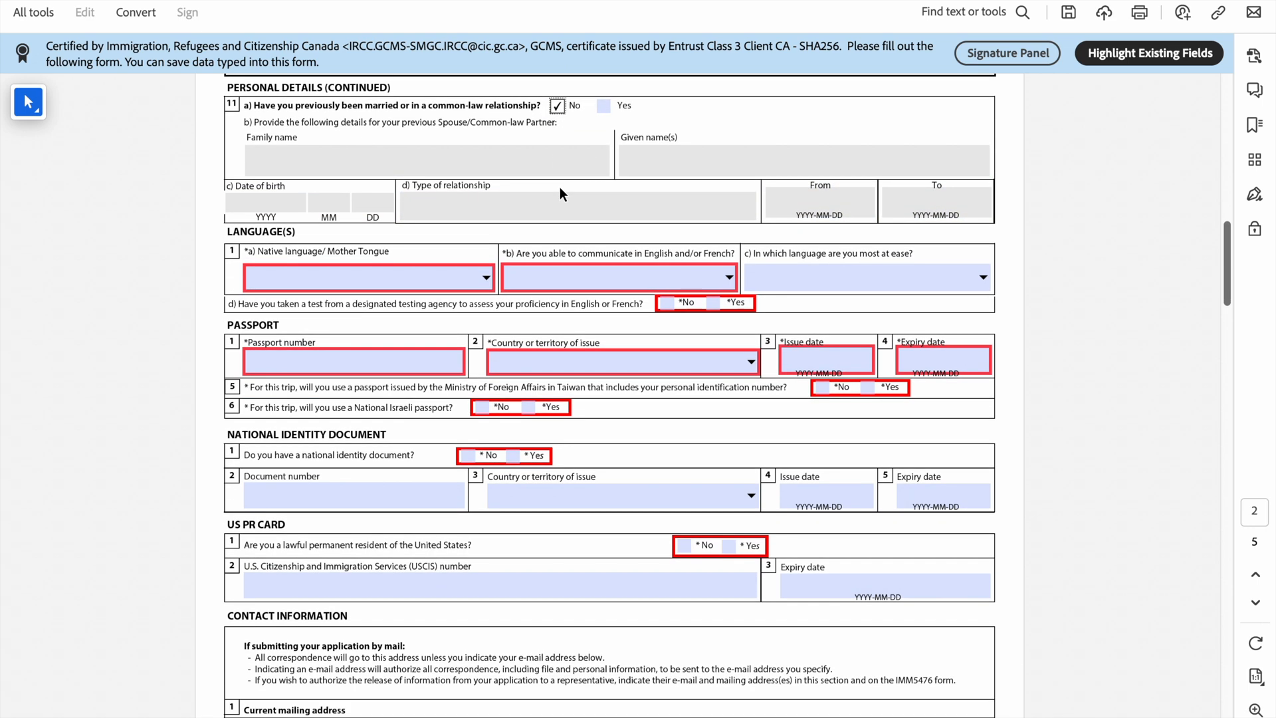
{"action": "scroll", "coordinate": [559, 191], "scroll_direction": "up", "scroll_amount": 2}
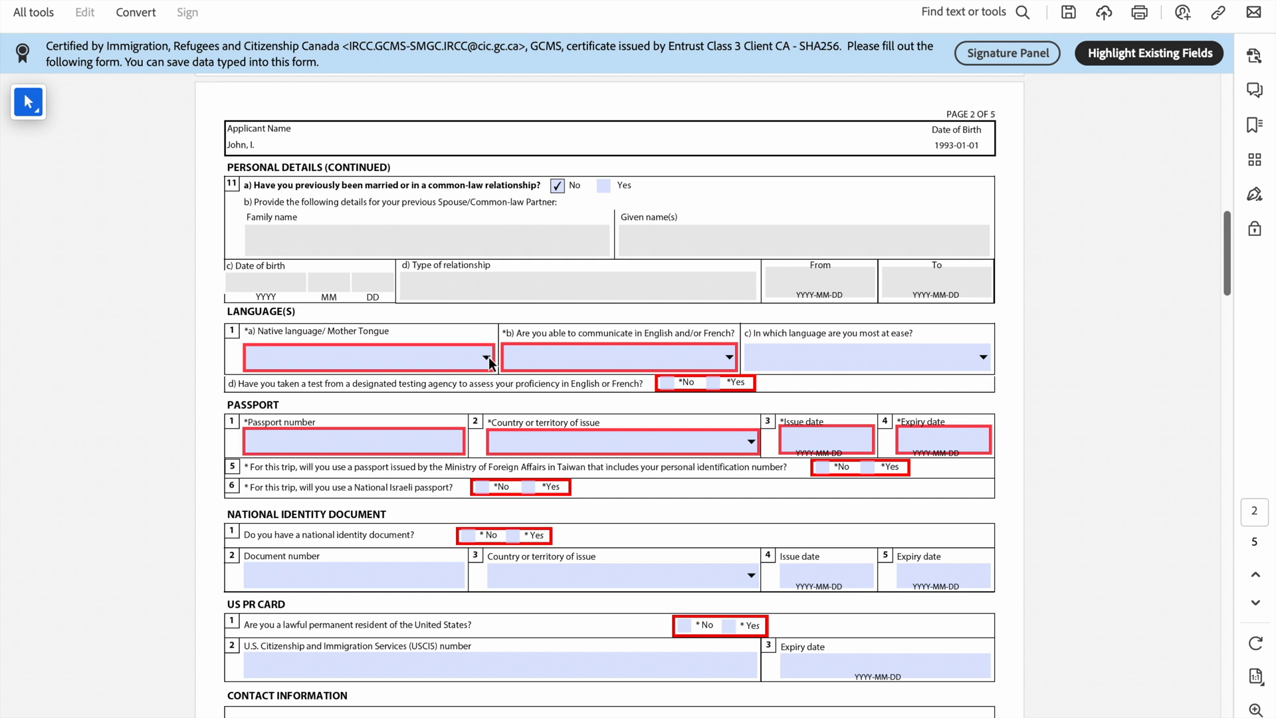
{"action": "left_click", "coordinate": [488, 356]}
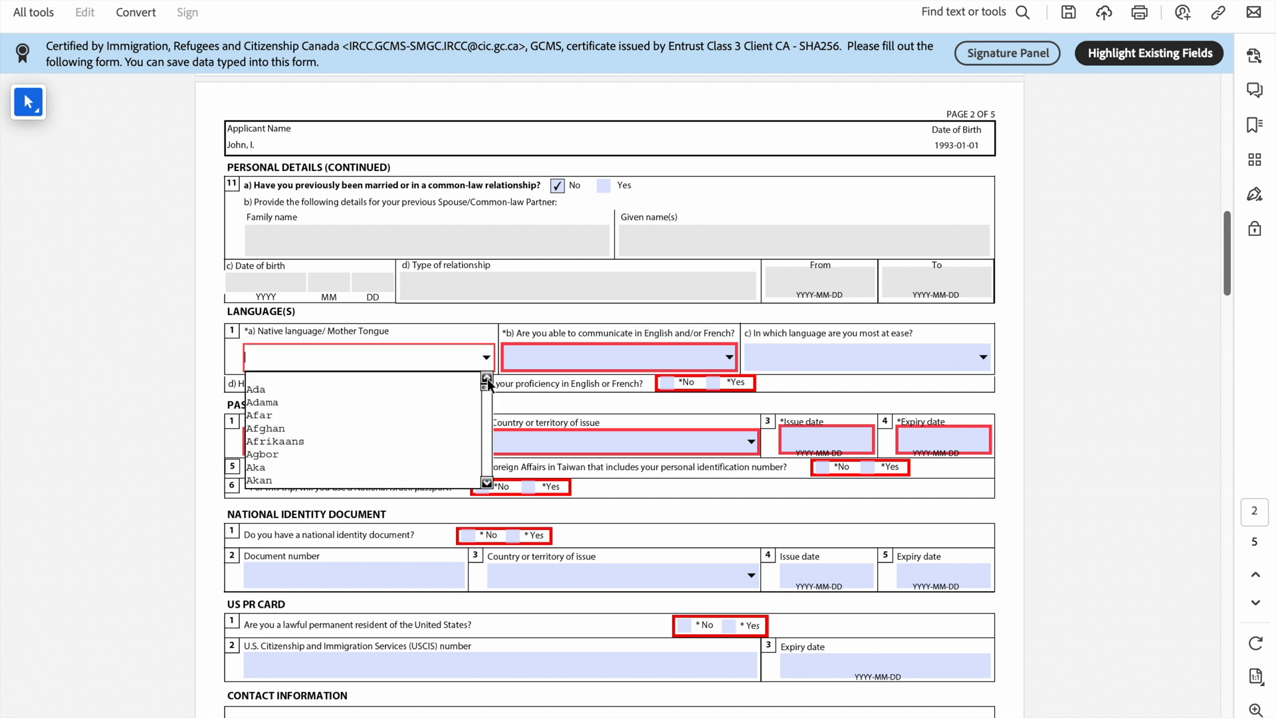
{"action": "key", "text": "i"}
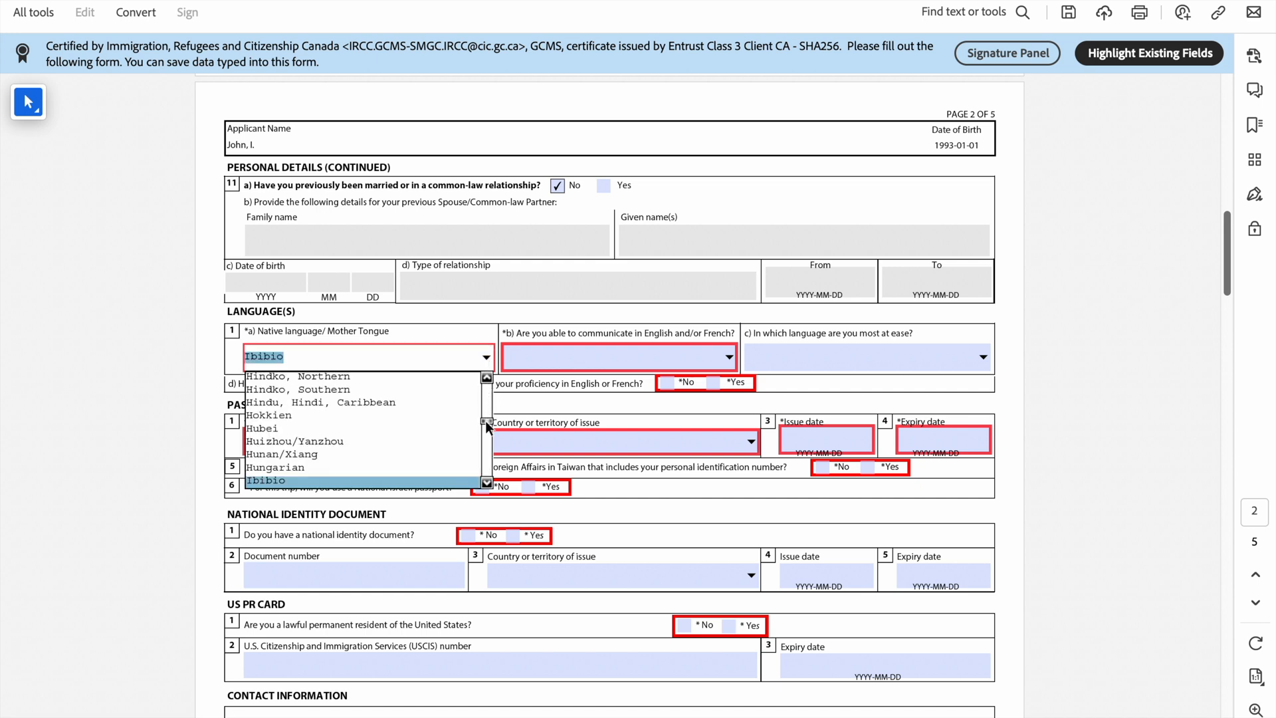
{"action": "left_click_drag", "start_coordinate": [485, 422], "coordinate": [484, 422]}
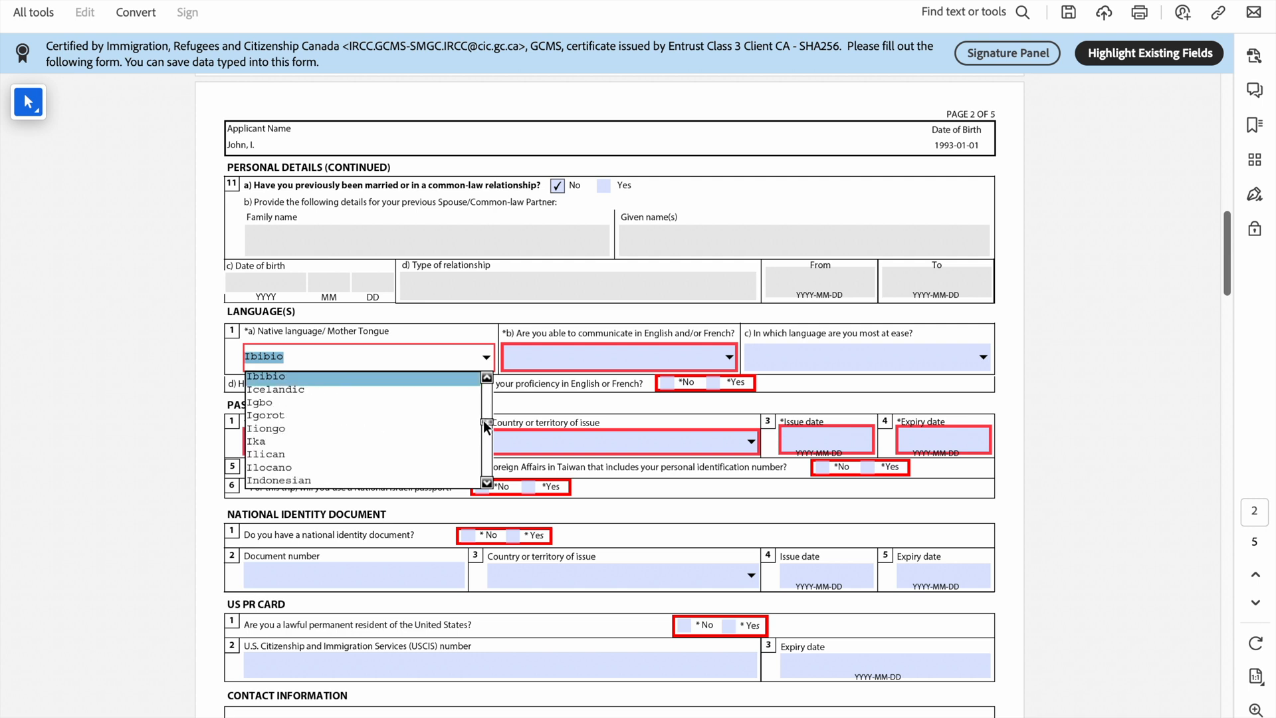
{"action": "left_click", "coordinate": [424, 425]}
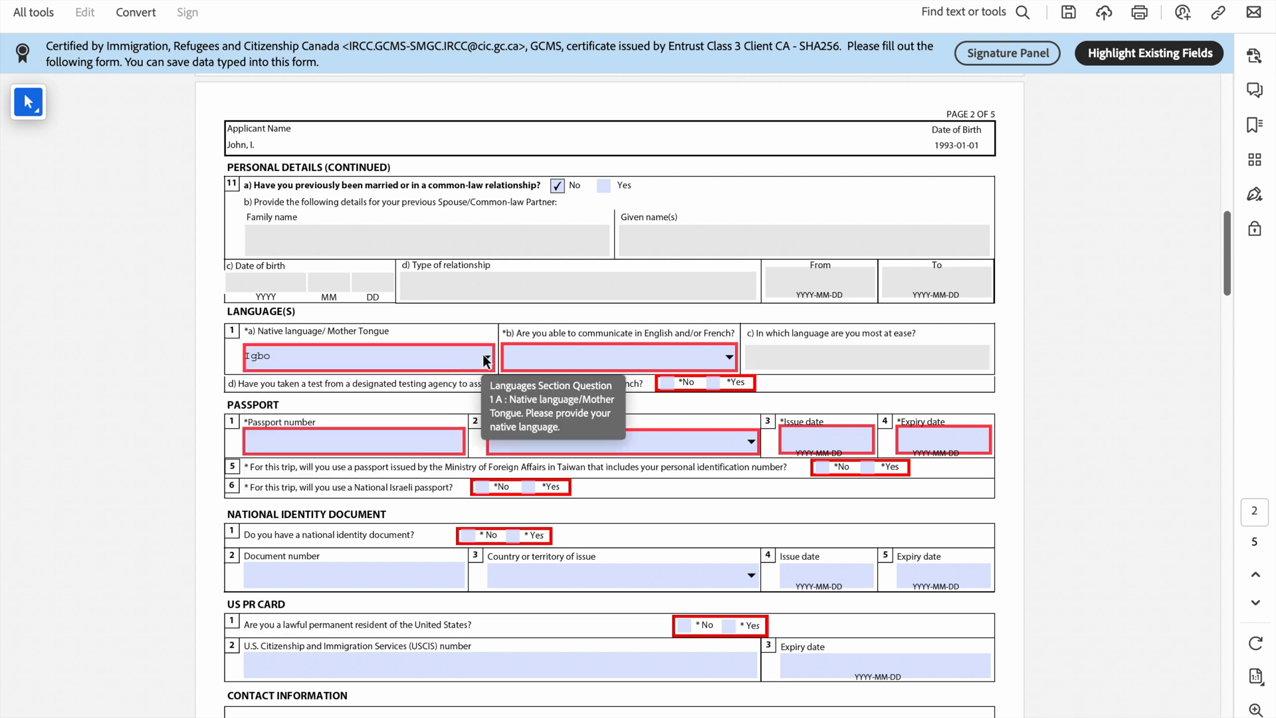
Step: Reselect Igbo as the native language after scrolling through the language list
{"action": "left_click", "coordinate": [486, 359]}
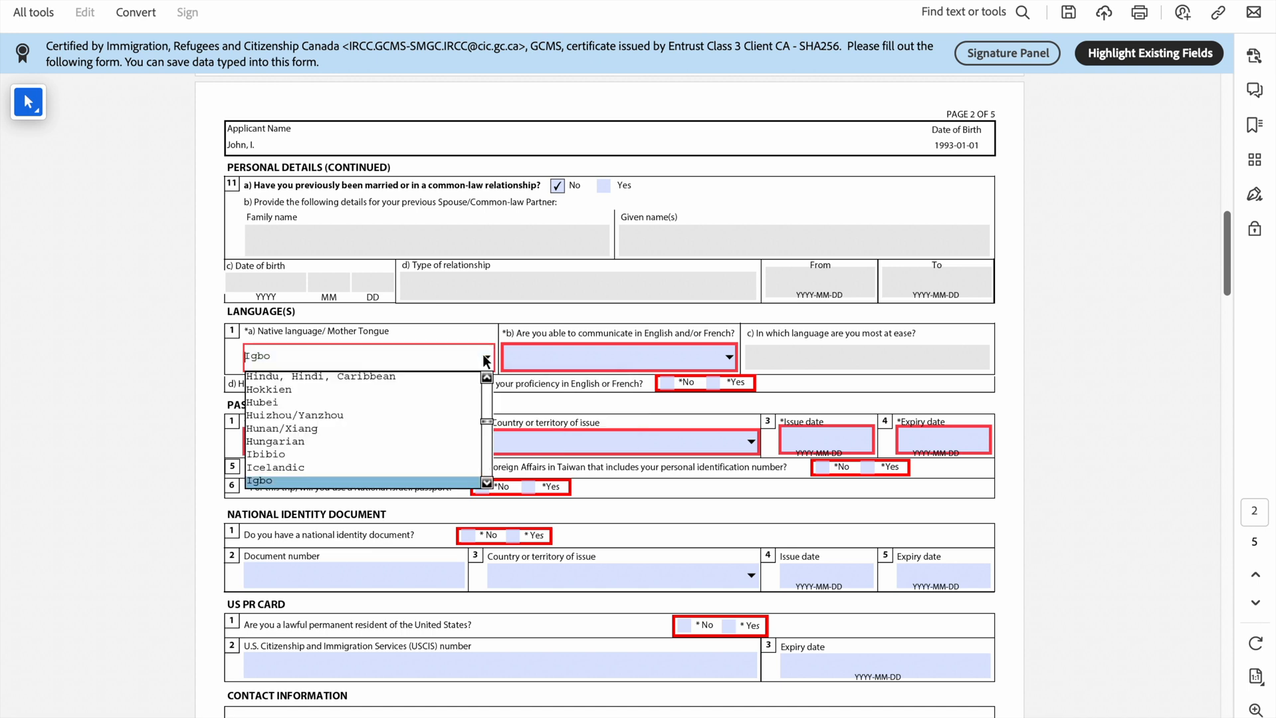
{"action": "key", "text": "o"}
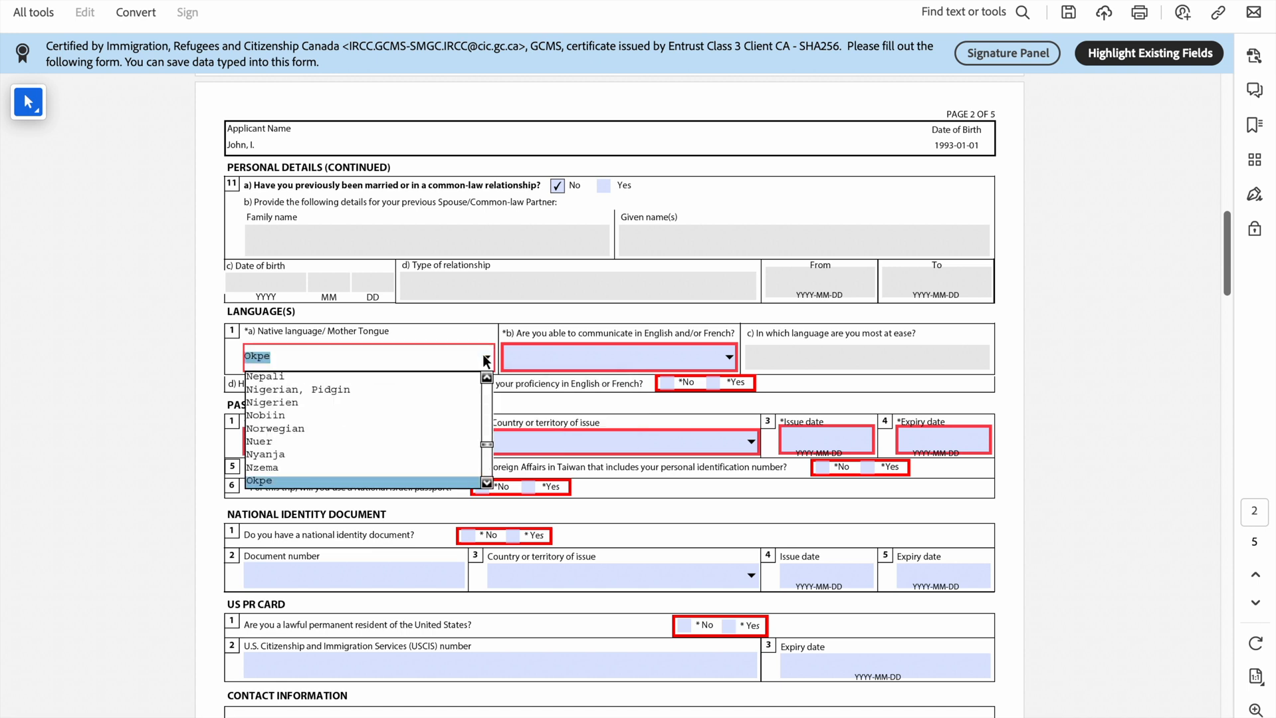
{"action": "left_click", "coordinate": [485, 482]}
{"action": "left_click", "coordinate": [485, 482]}
{"action": "left_click", "coordinate": [485, 482]}
{"action": "left_click", "coordinate": [486, 482]}
{"action": "left_click", "coordinate": [485, 483]}
{"action": "left_click", "coordinate": [486, 482]}
{"action": "left_click", "coordinate": [485, 482]}
{"action": "left_click", "coordinate": [485, 483]}
{"action": "left_click", "coordinate": [486, 482]}
{"action": "left_click", "coordinate": [485, 482]}
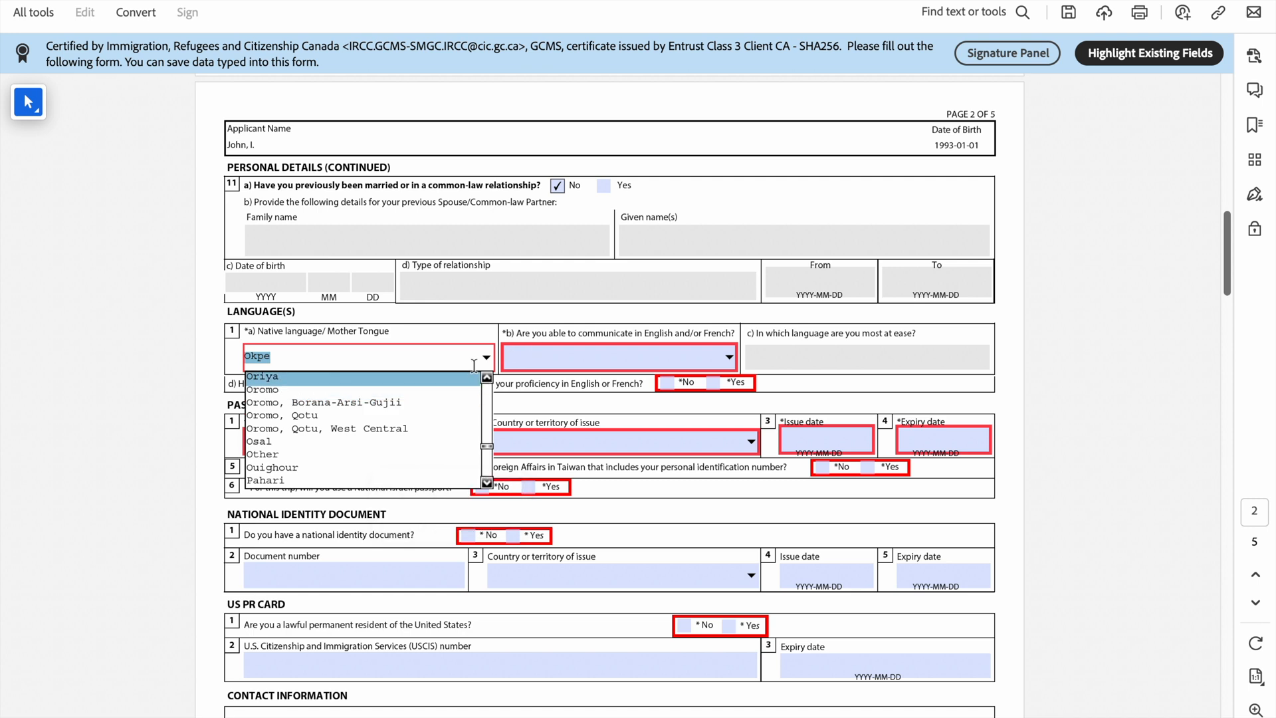
{"action": "key", "text": "i"}
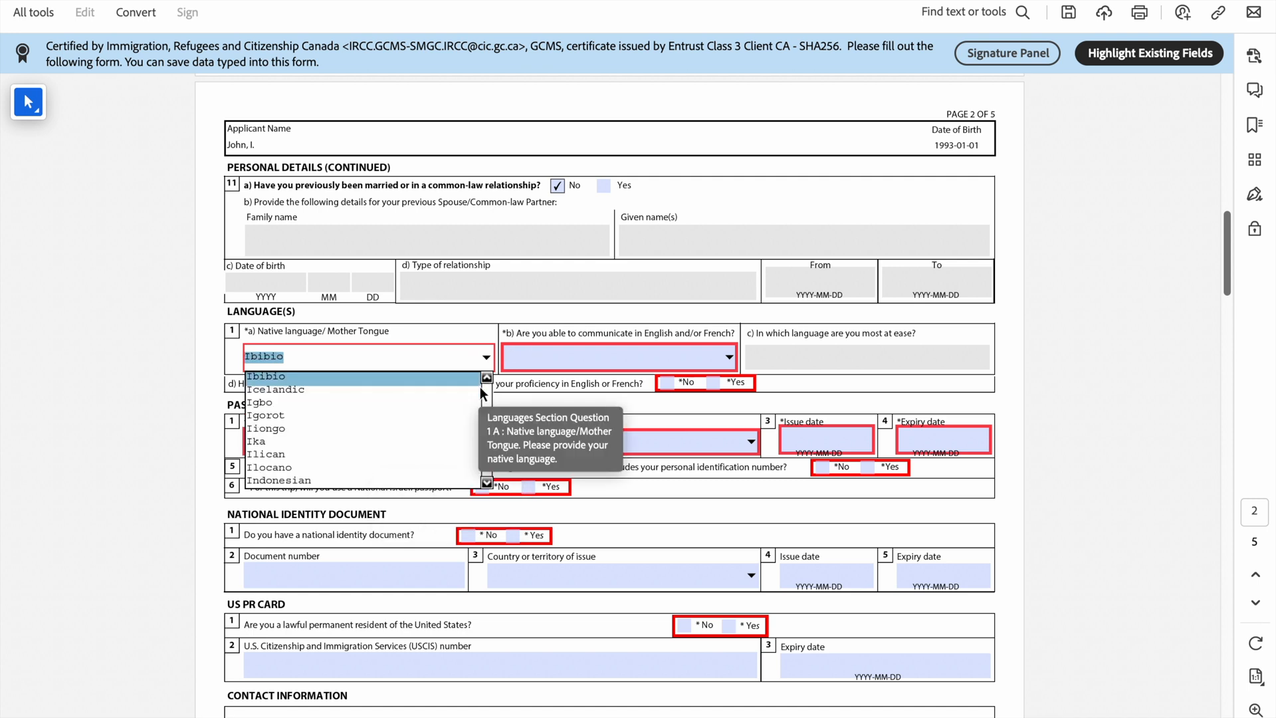
{"action": "left_click", "coordinate": [412, 405]}
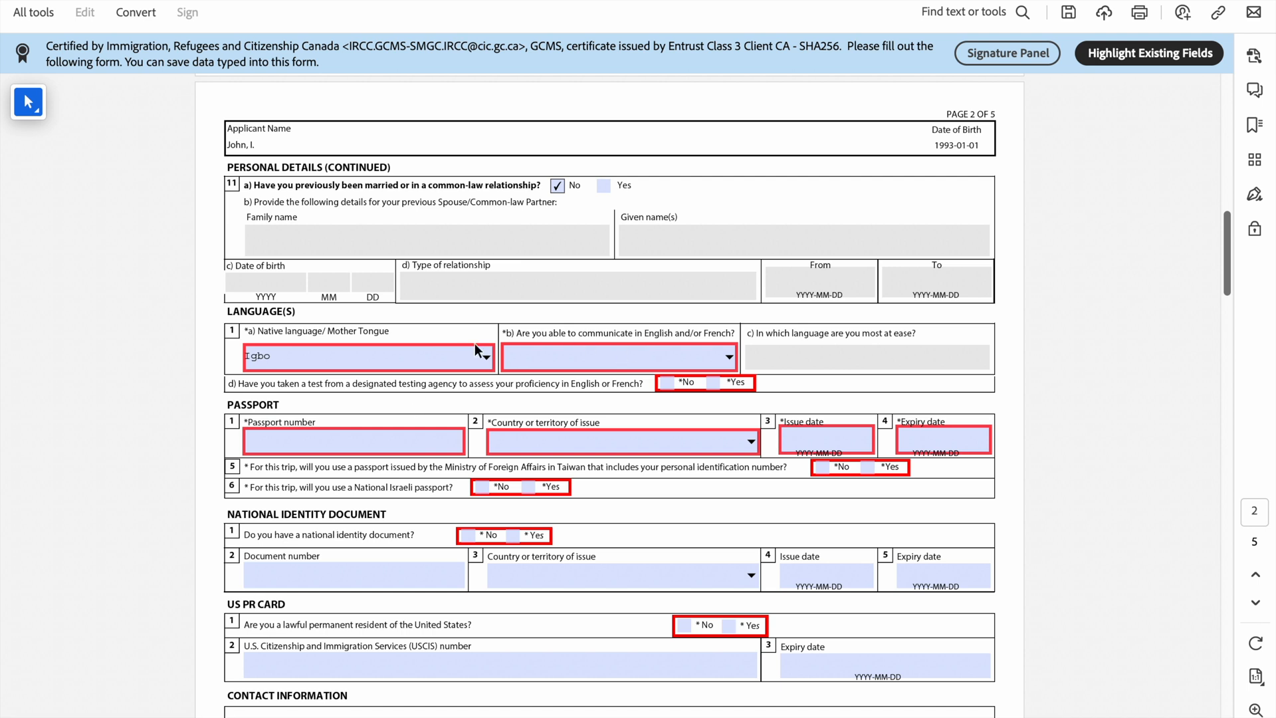
Step: Choose English as the English/French communication language
{"action": "left_click", "coordinate": [730, 357]}
{"action": "left_click", "coordinate": [677, 392]}
{"action": "scroll", "coordinate": [676, 387], "scroll_direction": "down", "scroll_amount": 3}
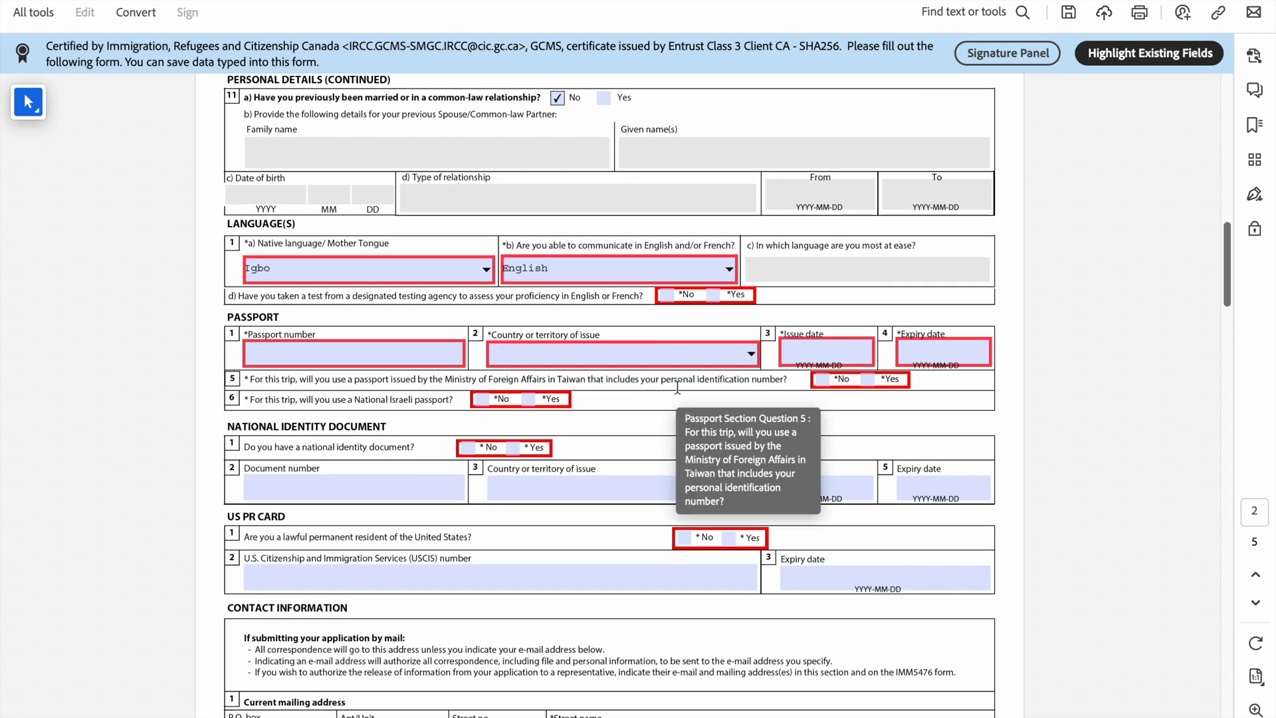
{"action": "scroll", "coordinate": [677, 386], "scroll_direction": "down", "scroll_amount": 2}
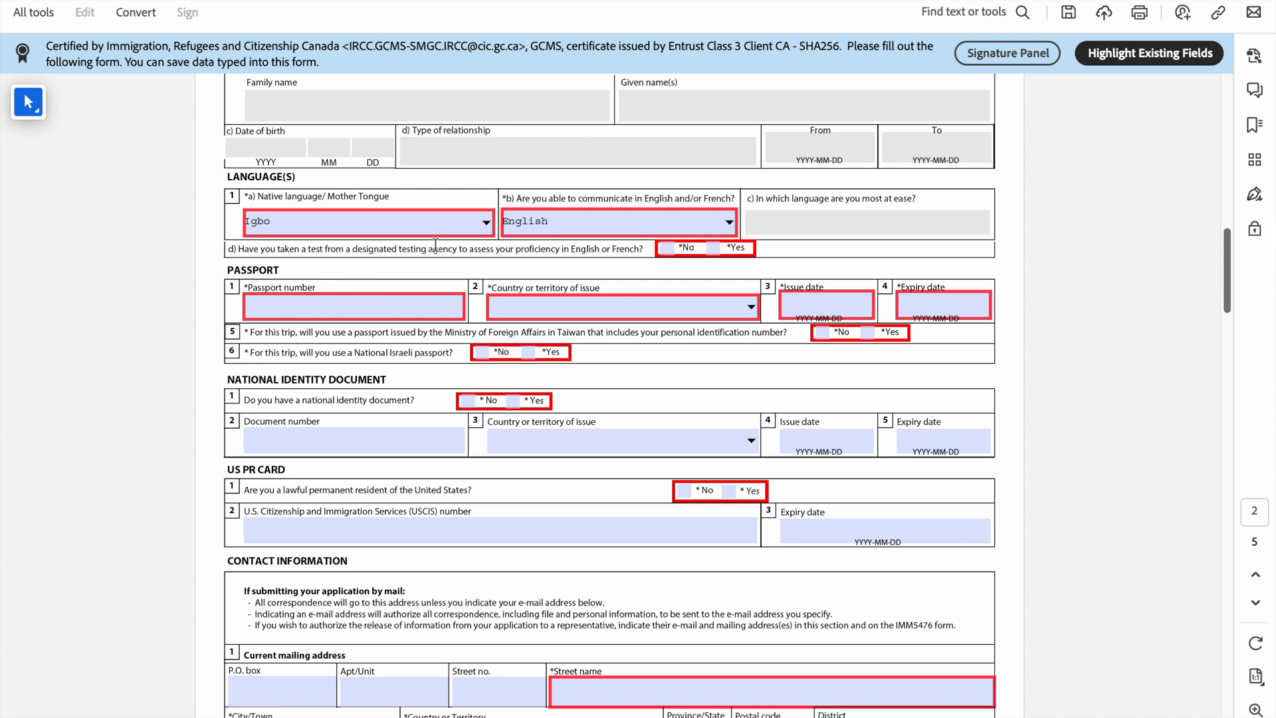
Step: Answer No to having taken a language test and enter the passport number
{"action": "left_click", "coordinate": [669, 250]}
{"action": "scroll", "coordinate": [656, 228], "scroll_direction": "down", "scroll_amount": 1}
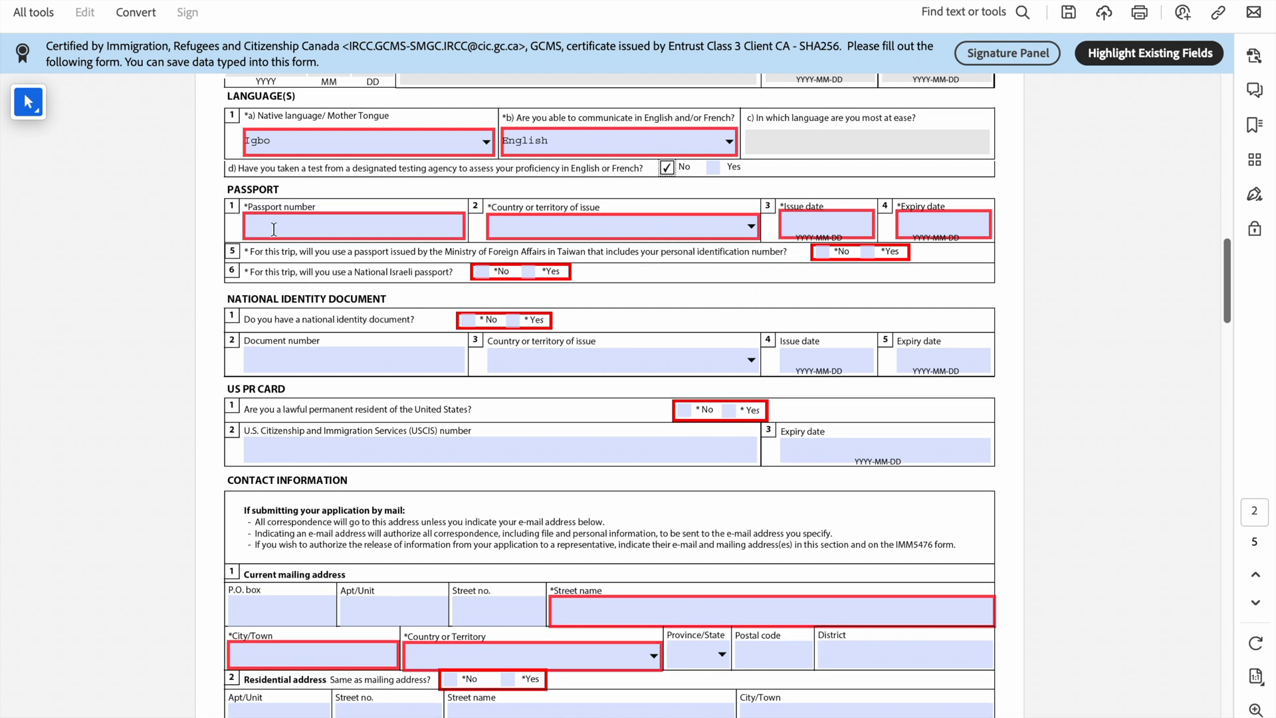
{"action": "left_click", "coordinate": [272, 228]}
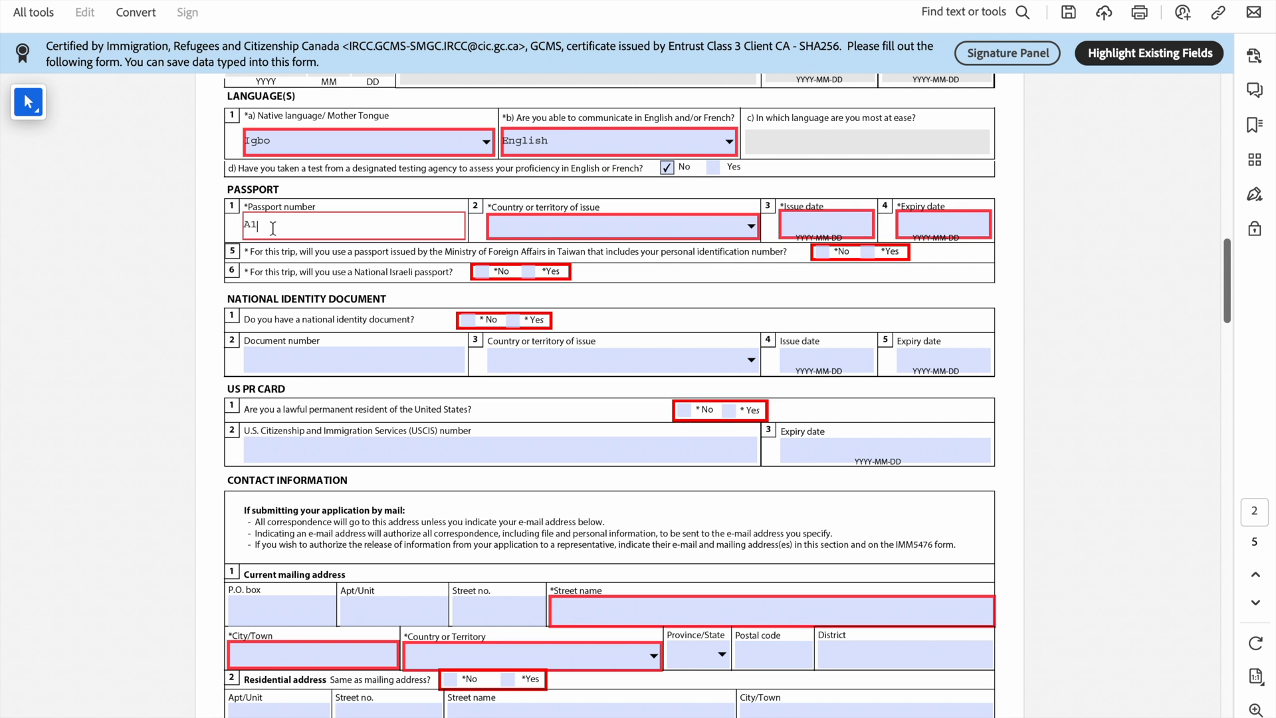
{"action": "type", "text": "A12345"}
Step: Choose Nigeria (NGA) as the passport's issuing country
{"action": "left_click", "coordinate": [752, 228]}
{"action": "key", "text": "n"}
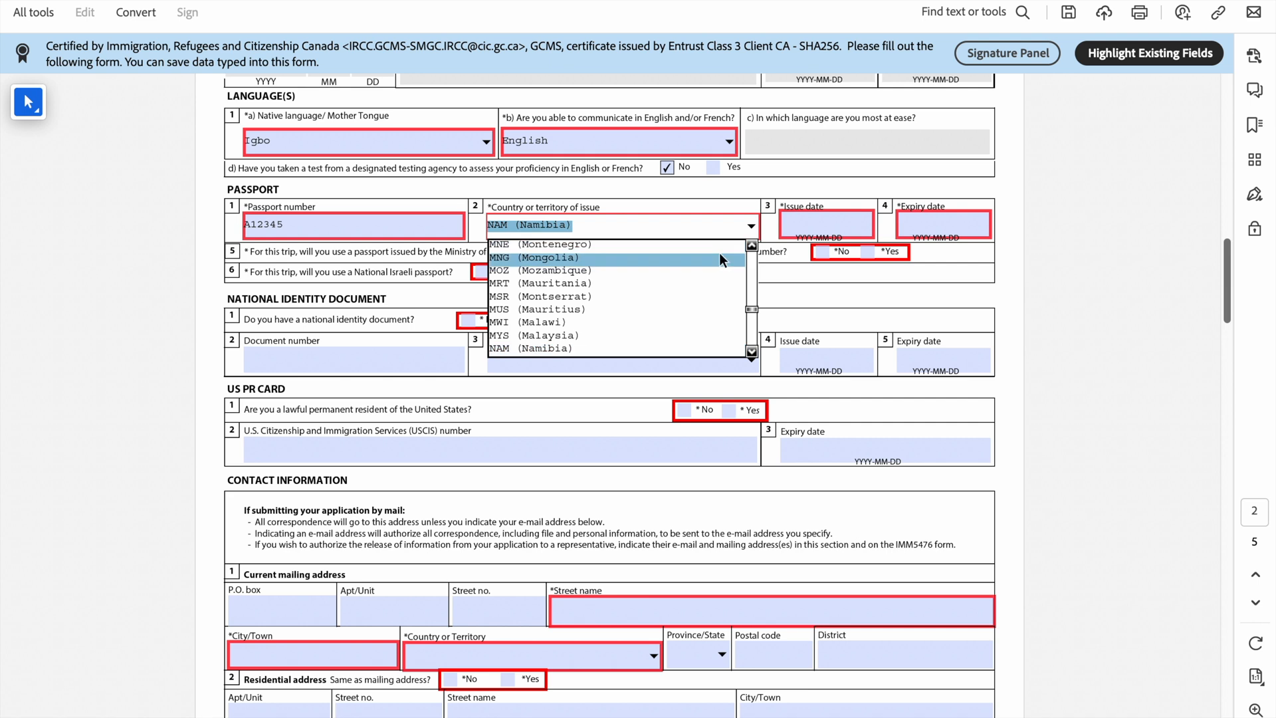
{"action": "left_click", "coordinate": [752, 351]}
{"action": "left_click", "coordinate": [751, 351]}
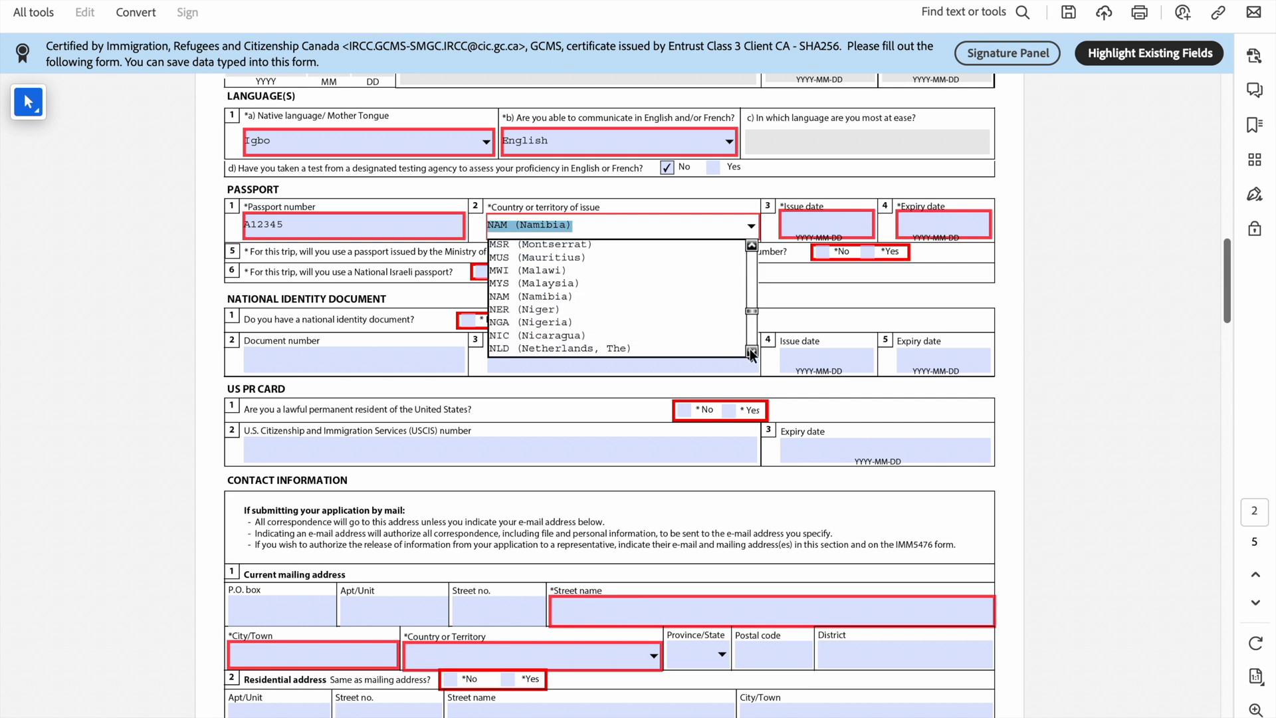
{"action": "left_click", "coordinate": [650, 325]}
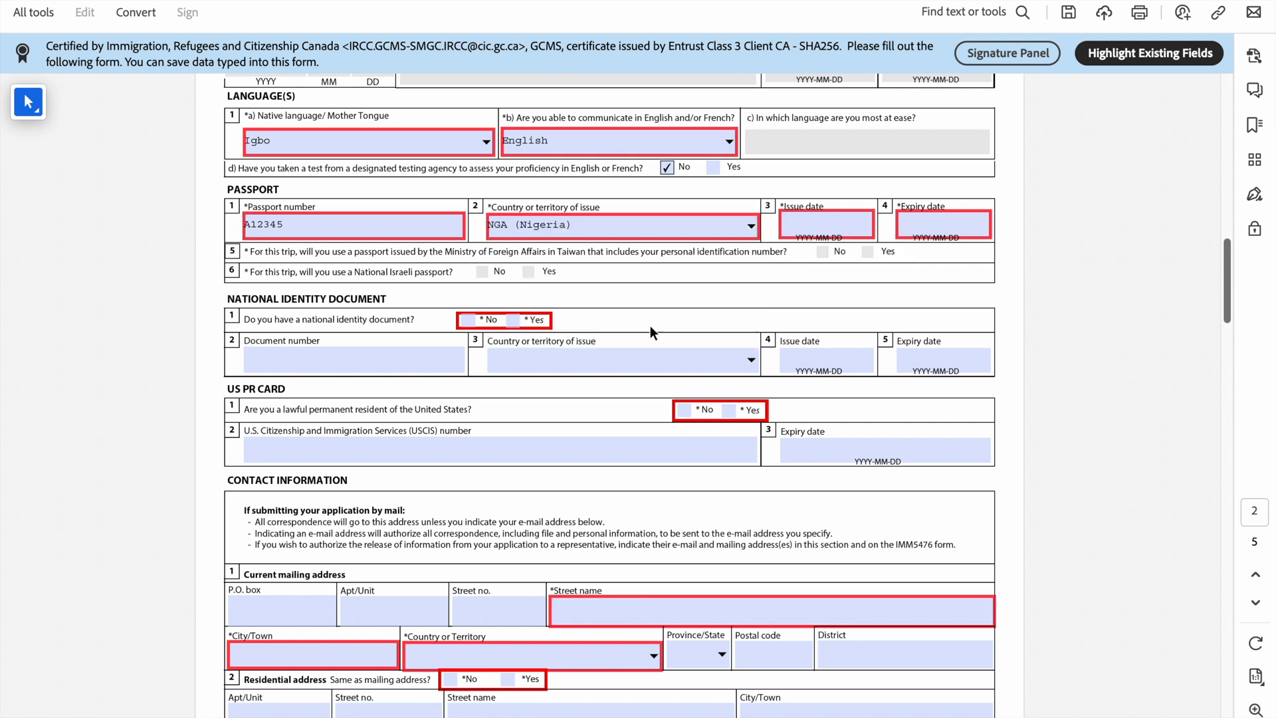
Step: Enter passport issue date 2021-12-12 and expiry date 2025-12-13
{"action": "left_click", "coordinate": [812, 222]}
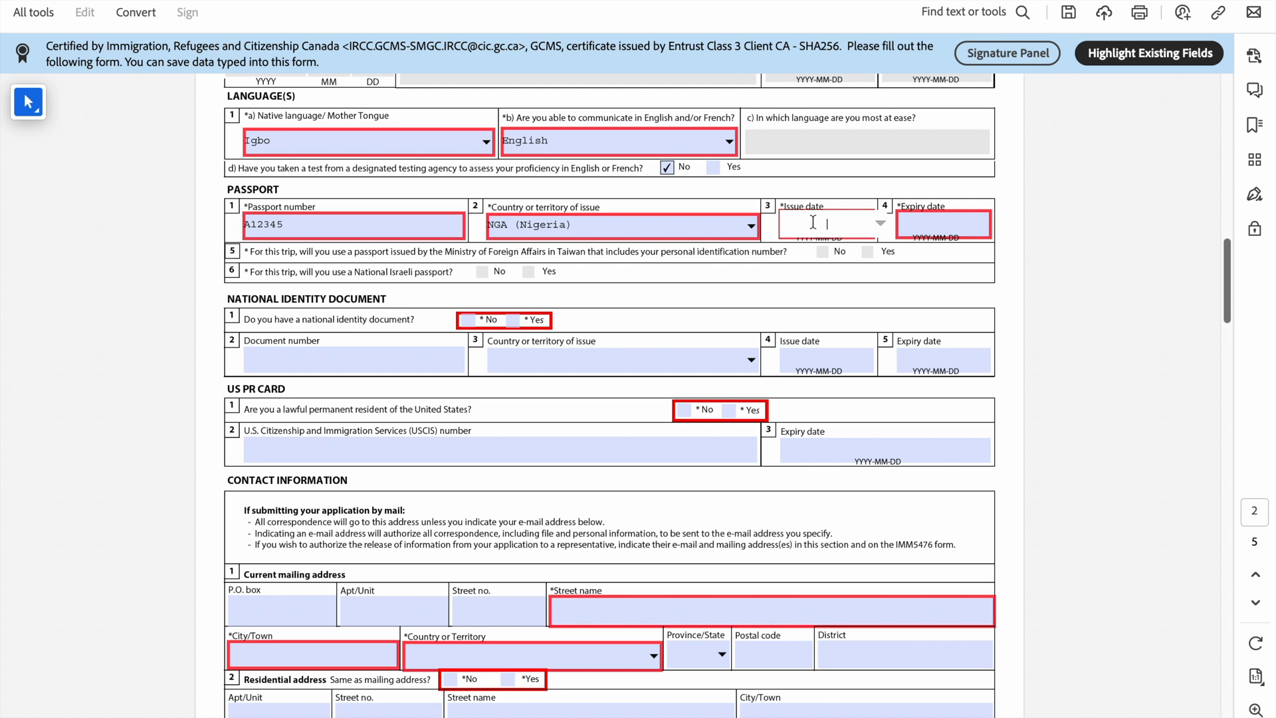
{"action": "type", "text": "2021-12-12"}
{"action": "left_click", "coordinate": [946, 227]}
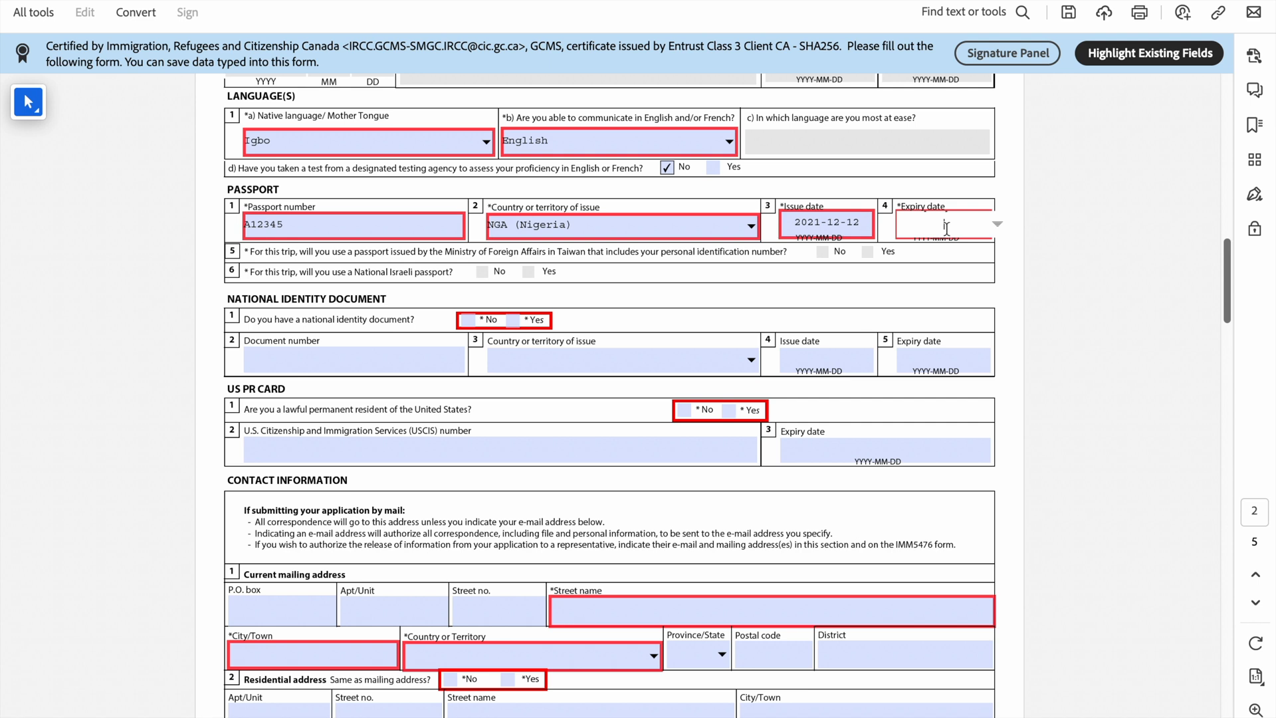
{"action": "type", "text": "2025-12-13"}
{"action": "left_click", "coordinate": [951, 296]}
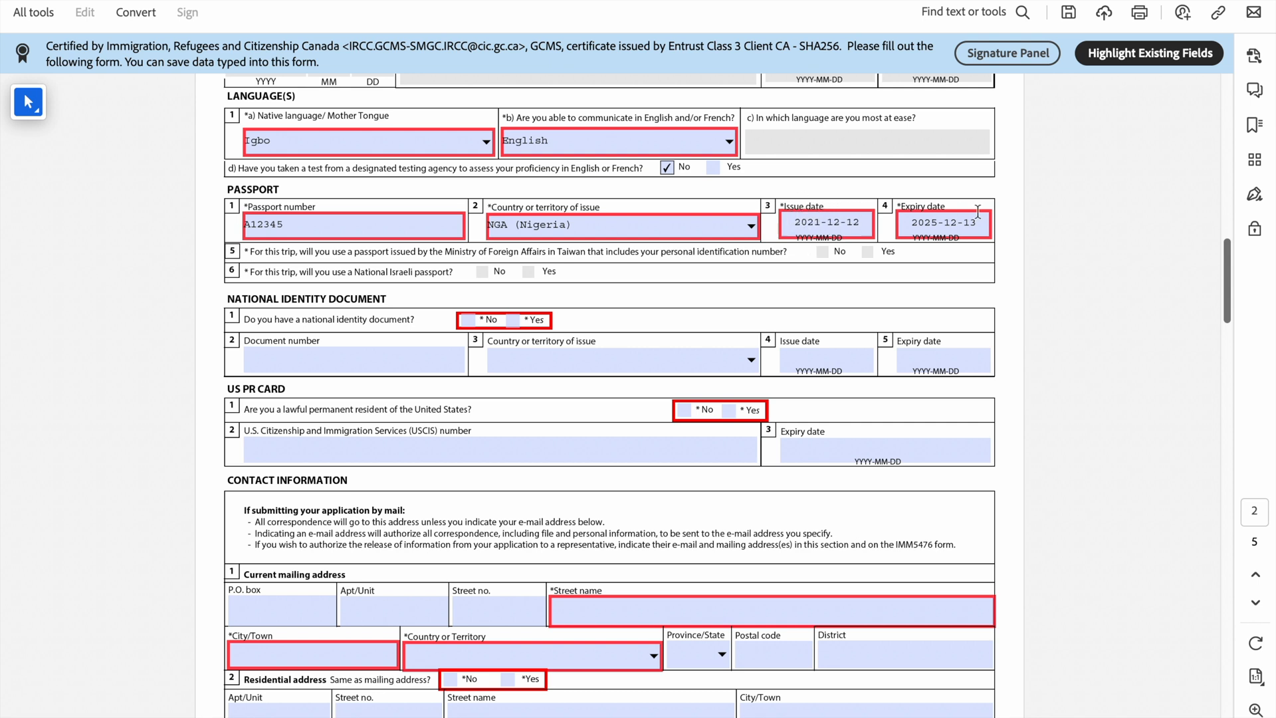
{"action": "scroll", "coordinate": [564, 279], "scroll_direction": "down", "scroll_amount": 1}
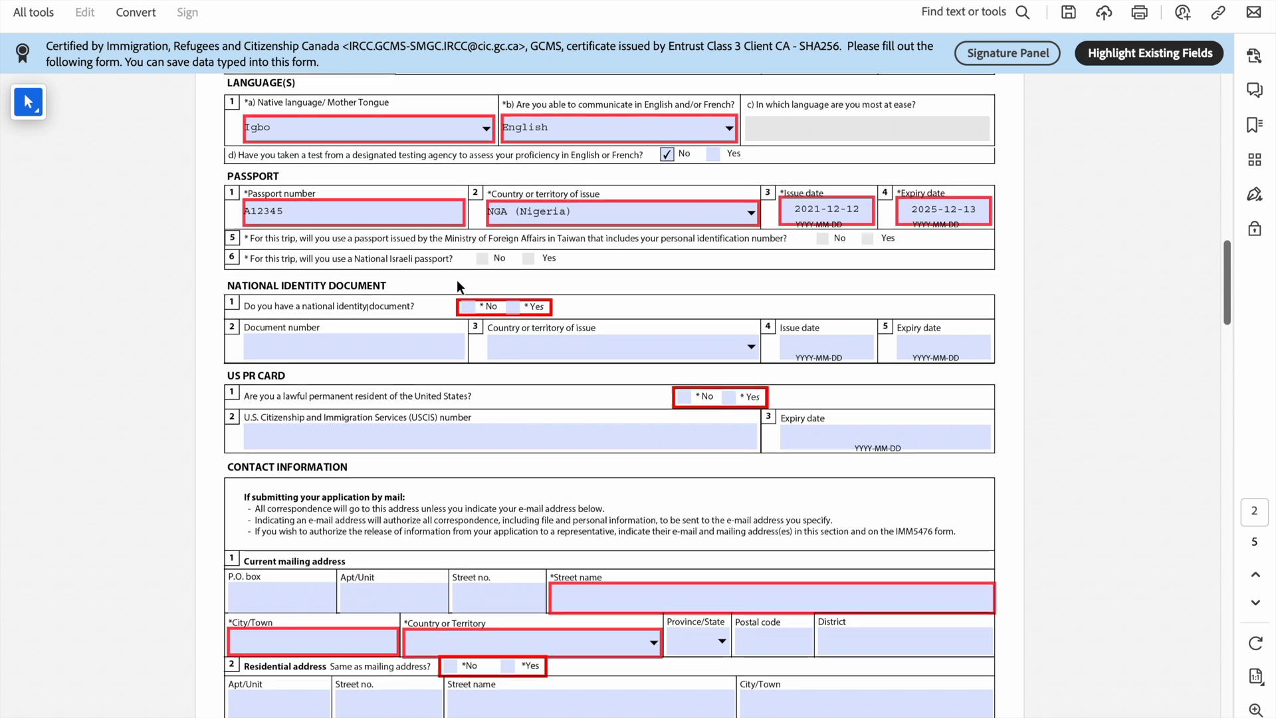
Step: Answer Yes to holding a national identity document and begin its document number
{"action": "scroll", "coordinate": [457, 287], "scroll_direction": "down", "scroll_amount": 2}
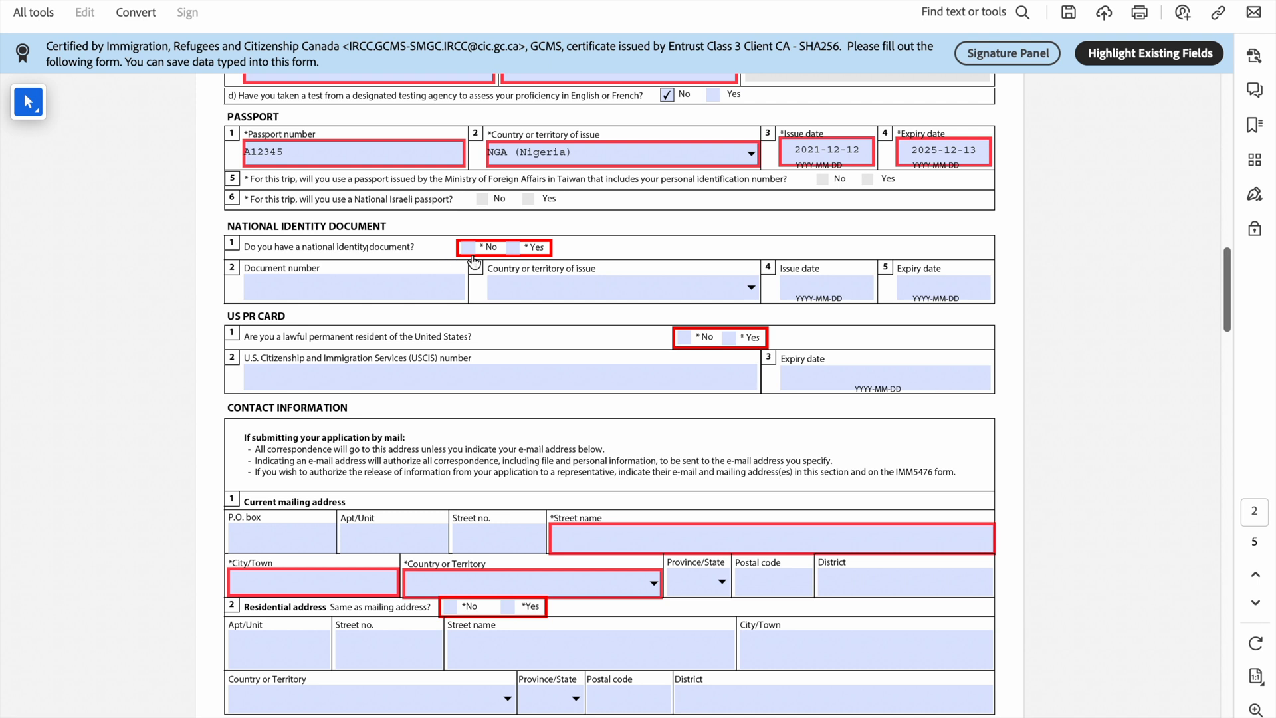
{"action": "left_click", "coordinate": [519, 247]}
{"action": "left_click", "coordinate": [420, 290]}
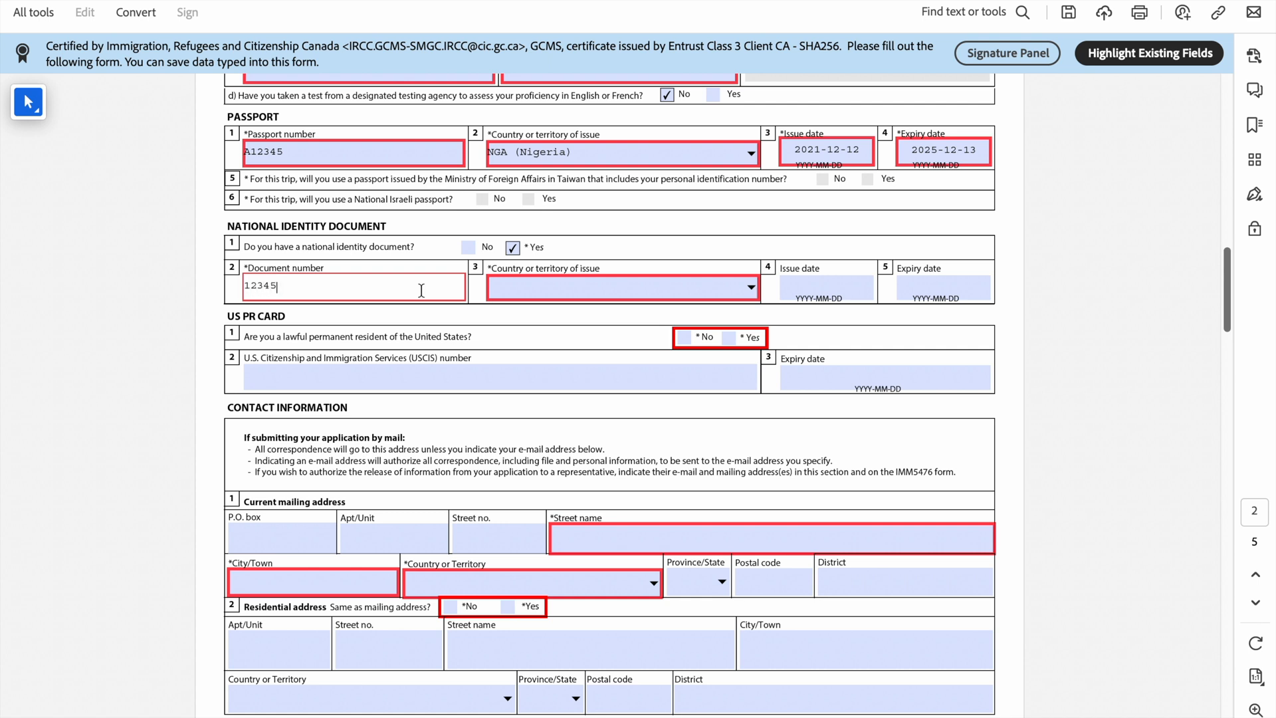
Step: Set the identity document's country of issue to NGA (Nigeria)
{"action": "left_click", "coordinate": [602, 286]}
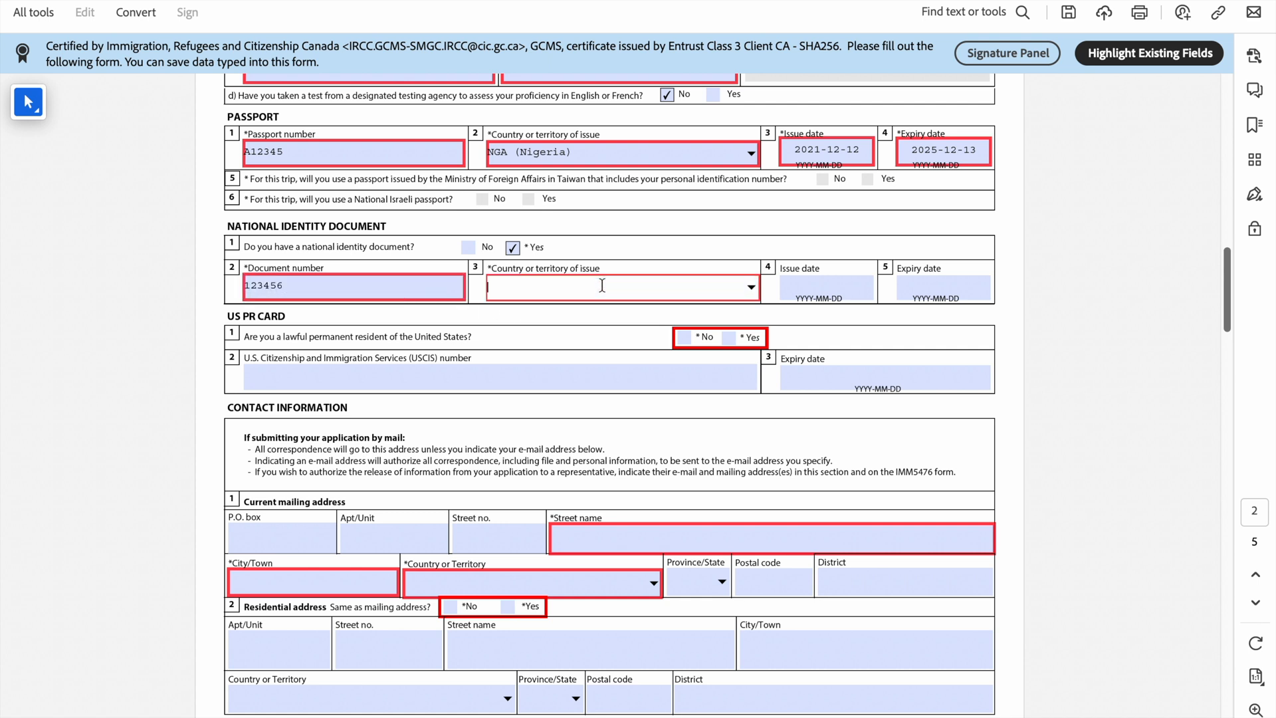
{"action": "left_click", "coordinate": [751, 286]}
{"action": "type", "text": "n"}
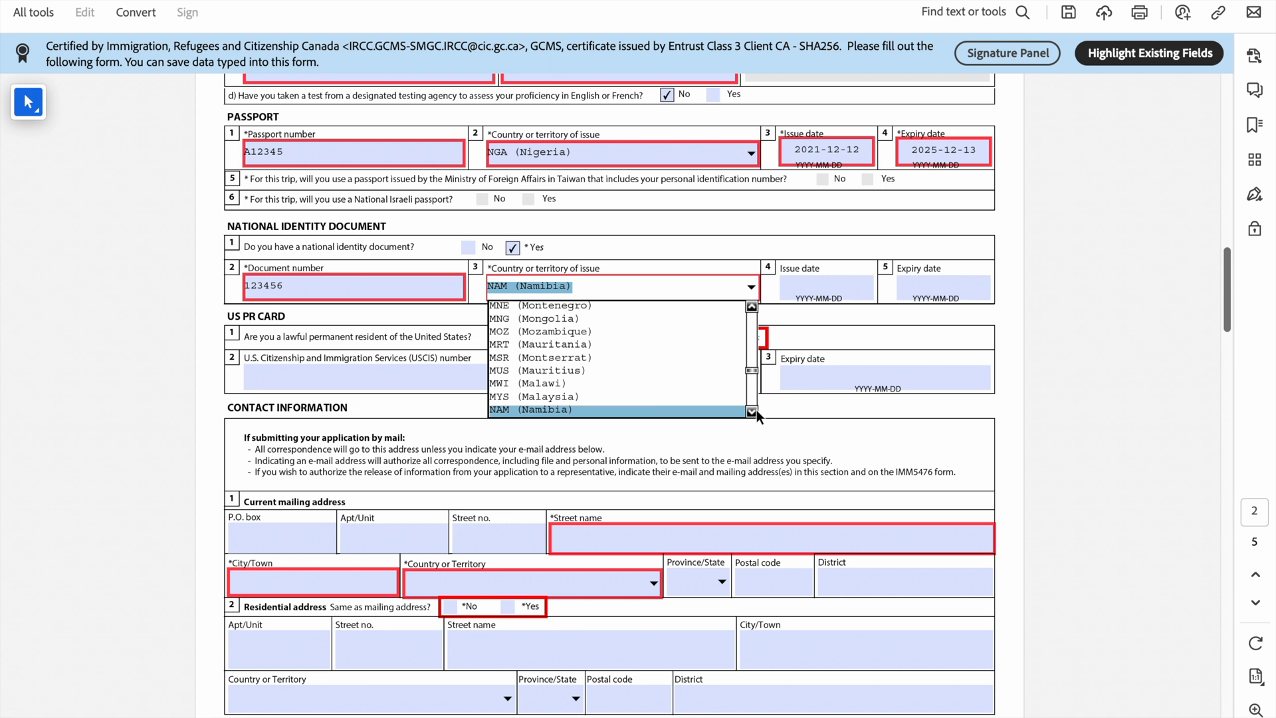
{"action": "left_click", "coordinate": [755, 411]}
{"action": "left_click", "coordinate": [755, 411]}
{"action": "left_click", "coordinate": [755, 411]}
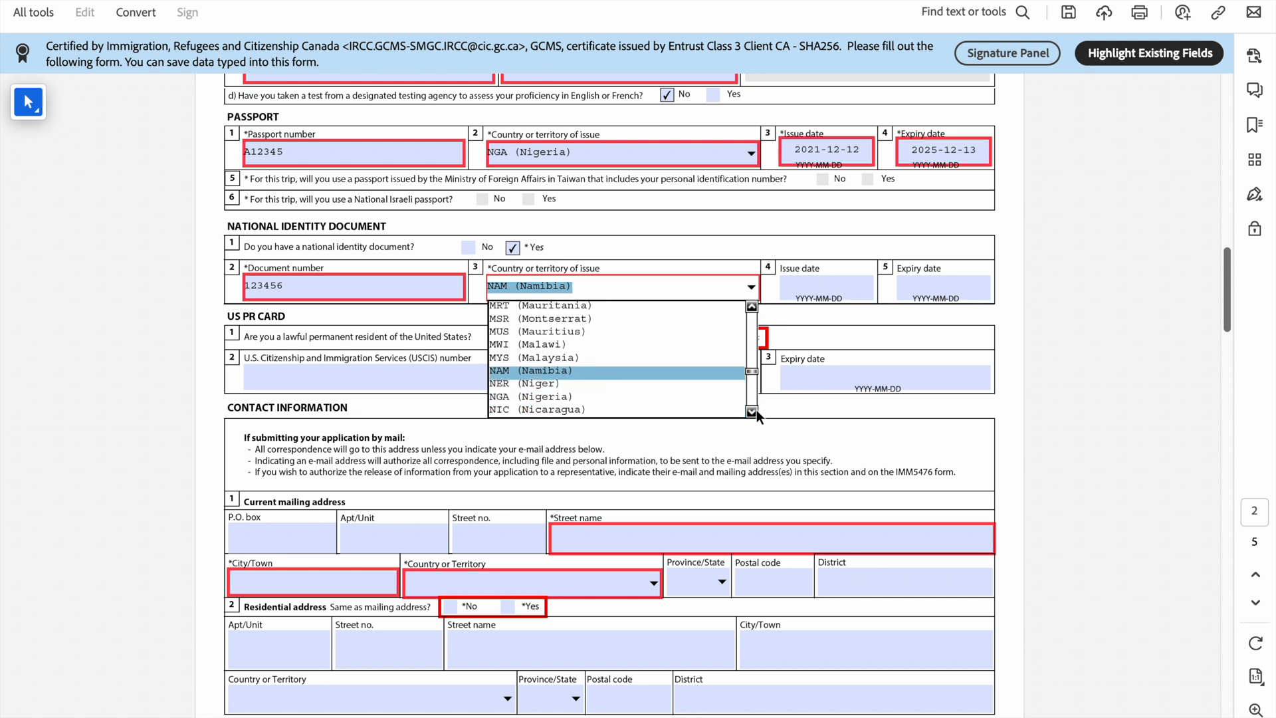
{"action": "left_click", "coordinate": [655, 408]}
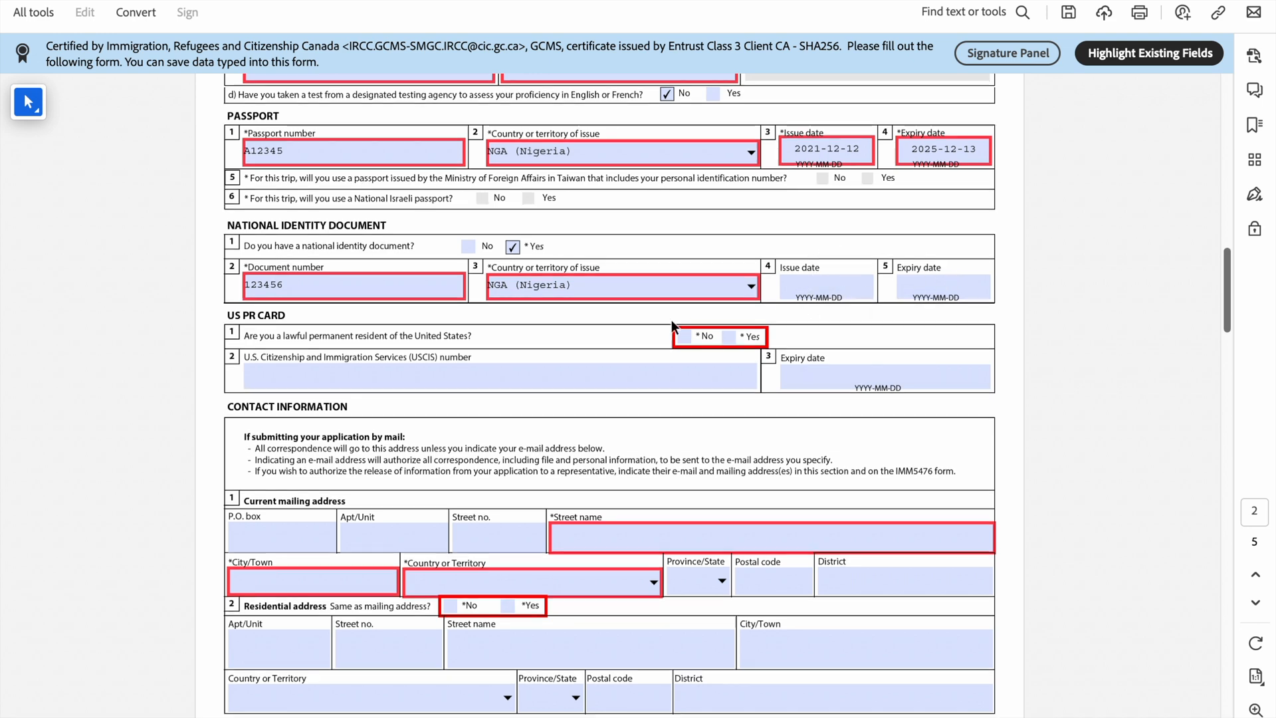
{"action": "scroll", "coordinate": [685, 323], "scroll_direction": "down", "scroll_amount": 2}
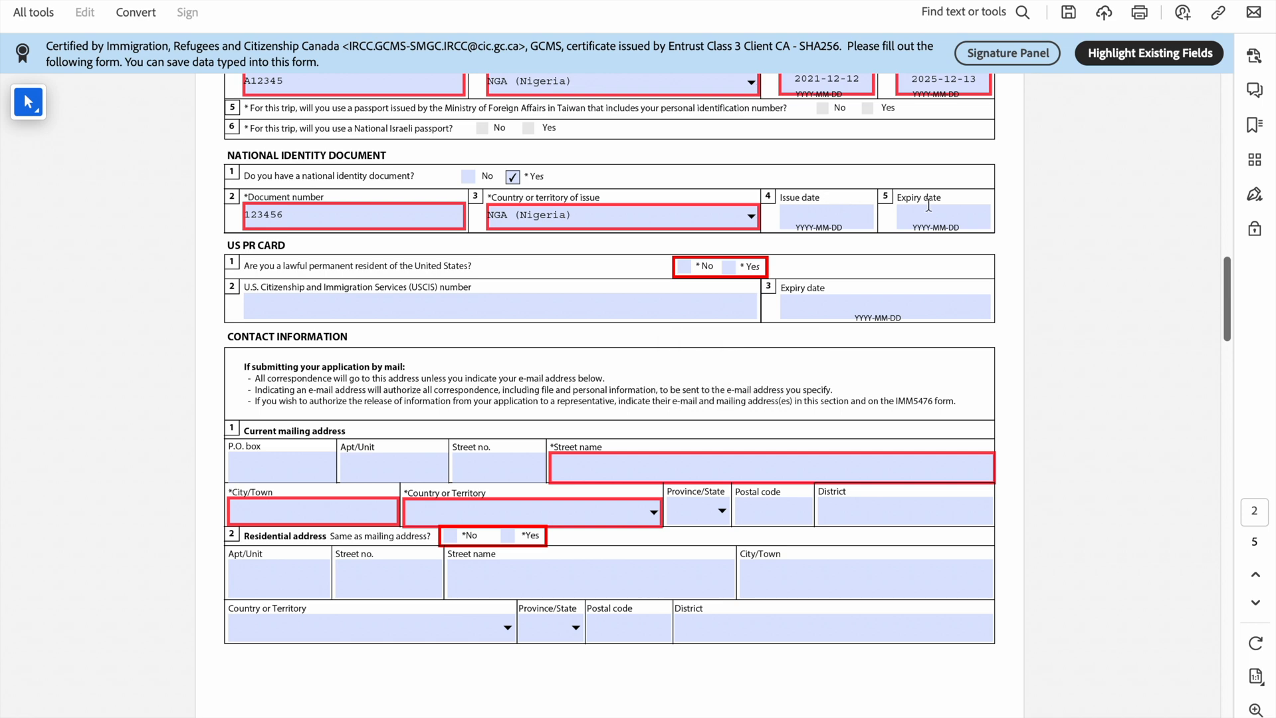
Step: Answer No under US PR Card and scroll down to Contact Information
{"action": "scroll", "coordinate": [615, 295], "scroll_direction": "down", "scroll_amount": 2}
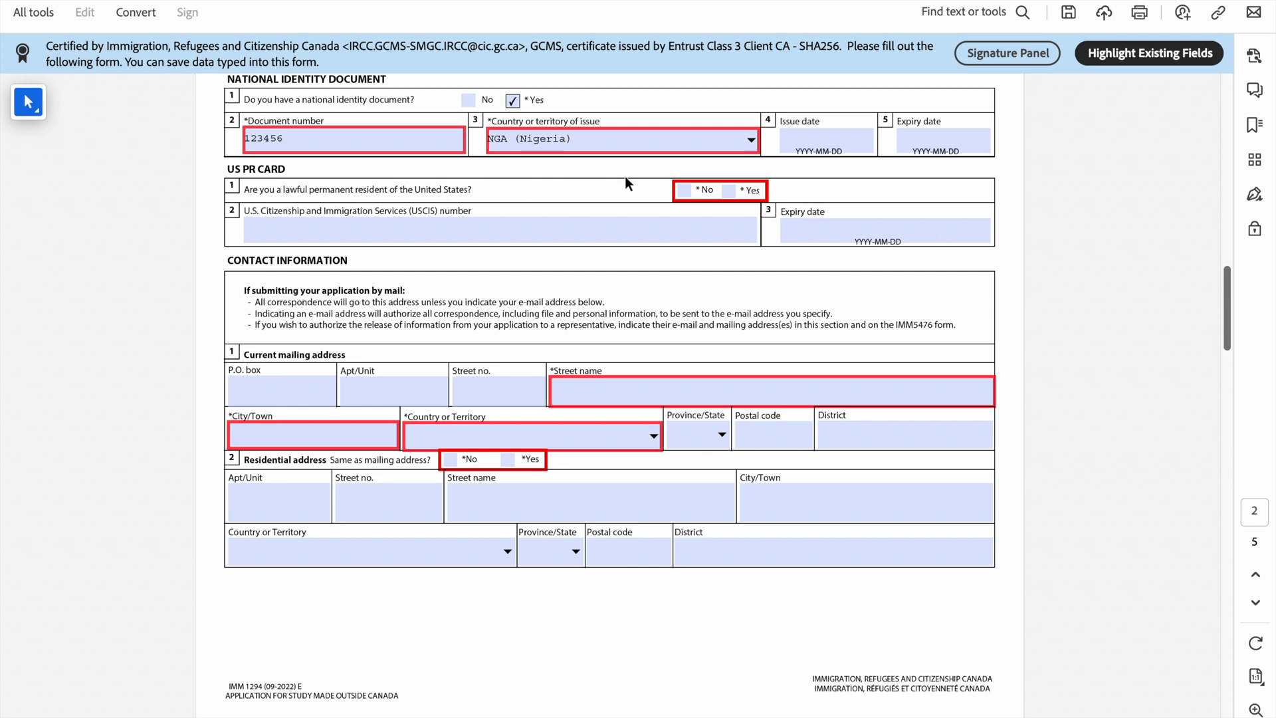
{"action": "left_click", "coordinate": [685, 191]}
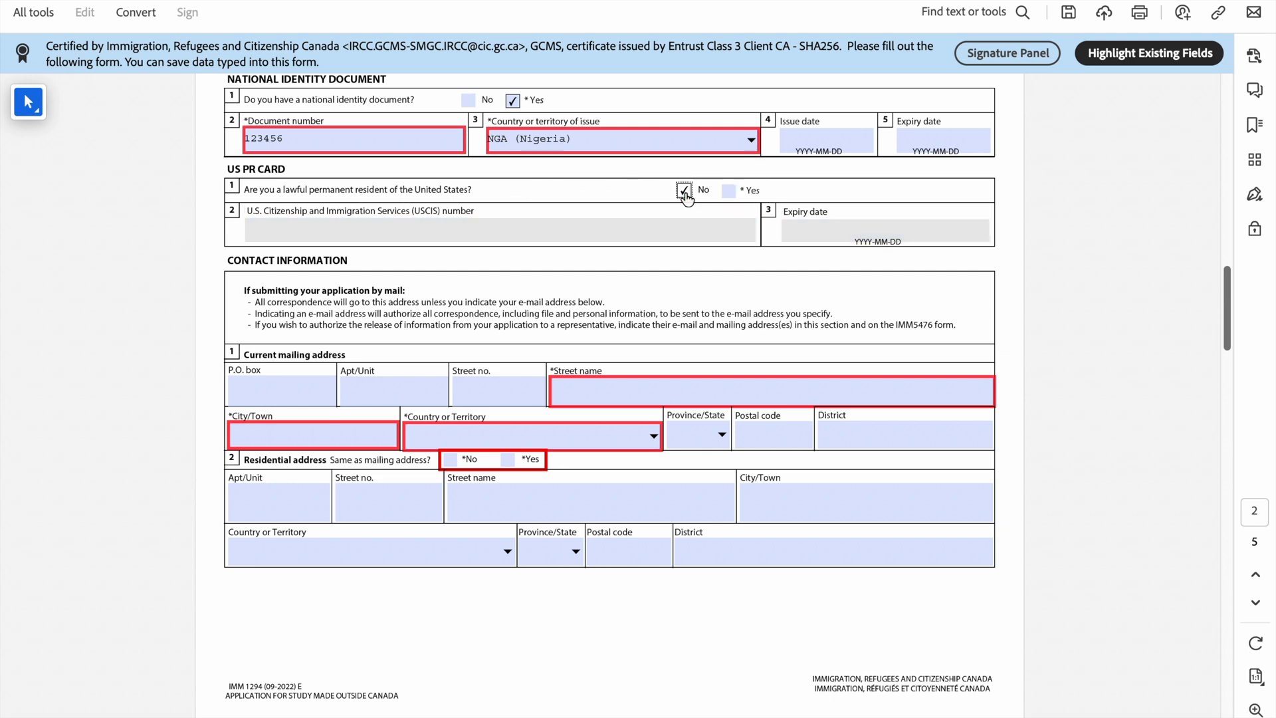
{"action": "scroll", "coordinate": [686, 198], "scroll_direction": "down", "scroll_amount": 2}
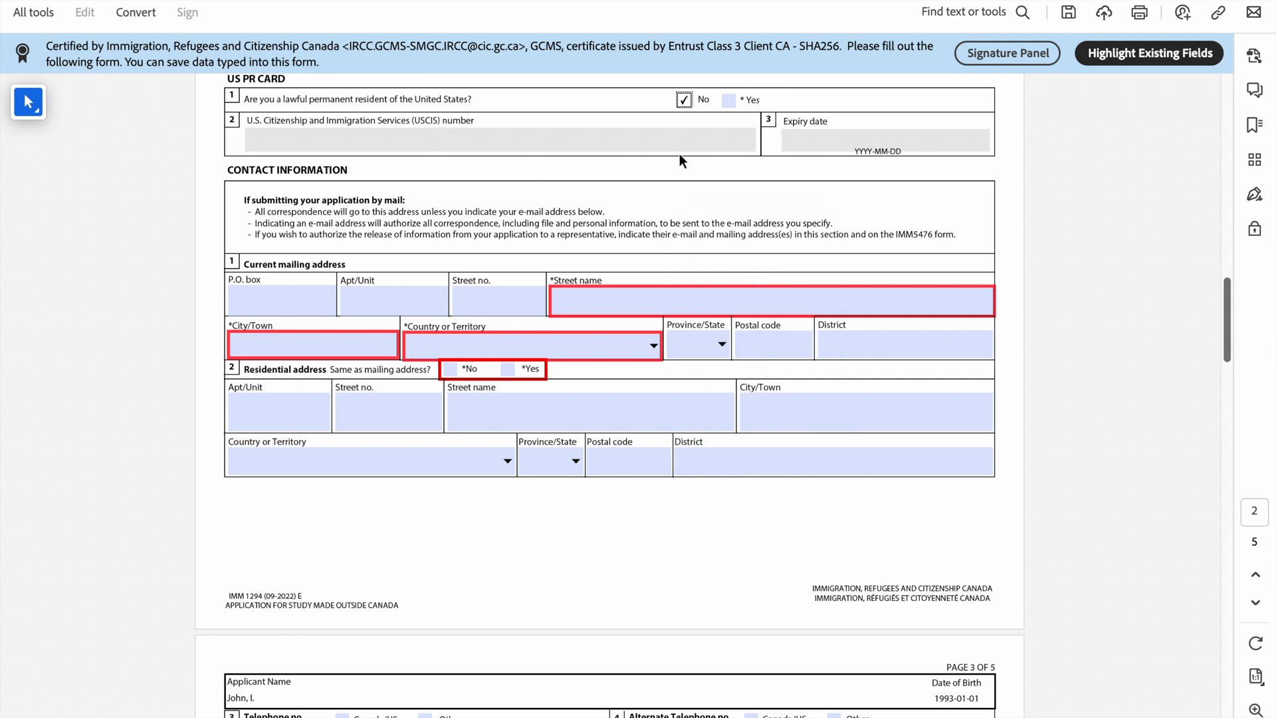
{"action": "scroll", "coordinate": [371, 303], "scroll_direction": "up", "scroll_amount": 1}
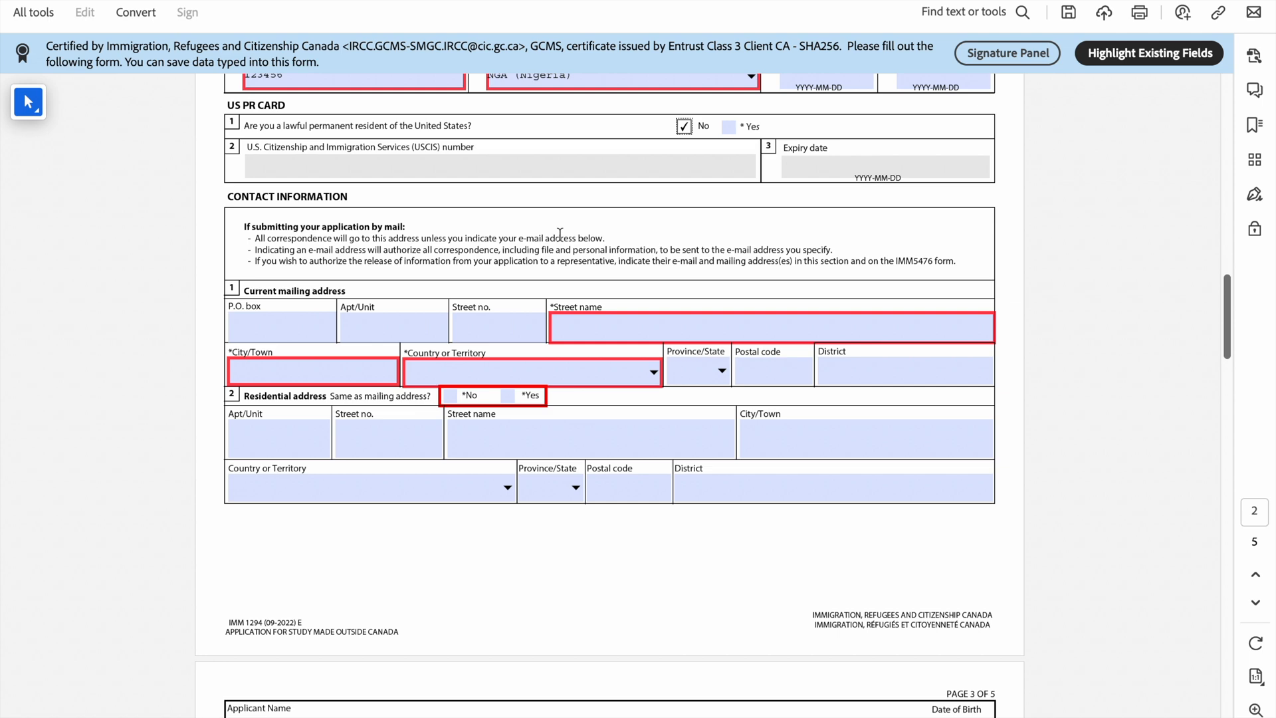
{"action": "scroll", "coordinate": [355, 293], "scroll_direction": "down", "scroll_amount": 1}
{"action": "scroll", "coordinate": [356, 293], "scroll_direction": "down", "scroll_amount": 3}
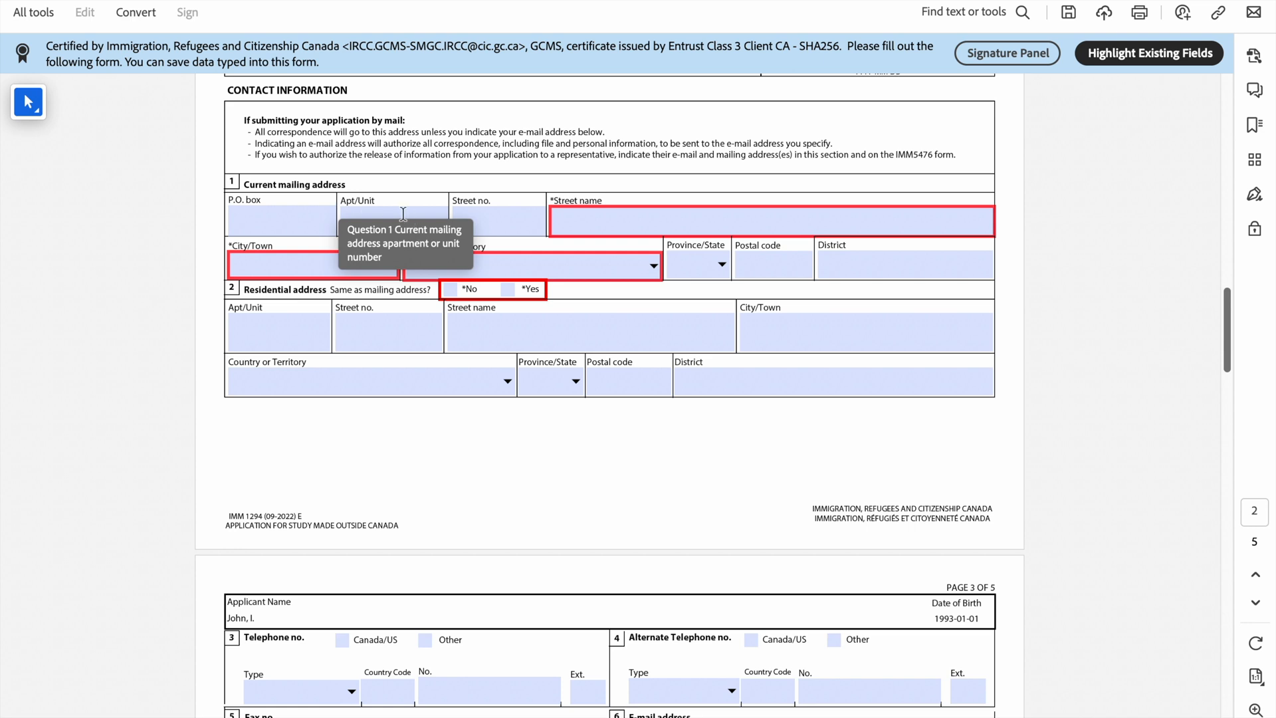
Step: Enter mailing address apartment 12, street 'abcd Street' and city Abuja
{"action": "left_click", "coordinate": [398, 212]}
{"action": "type", "text": "12"}
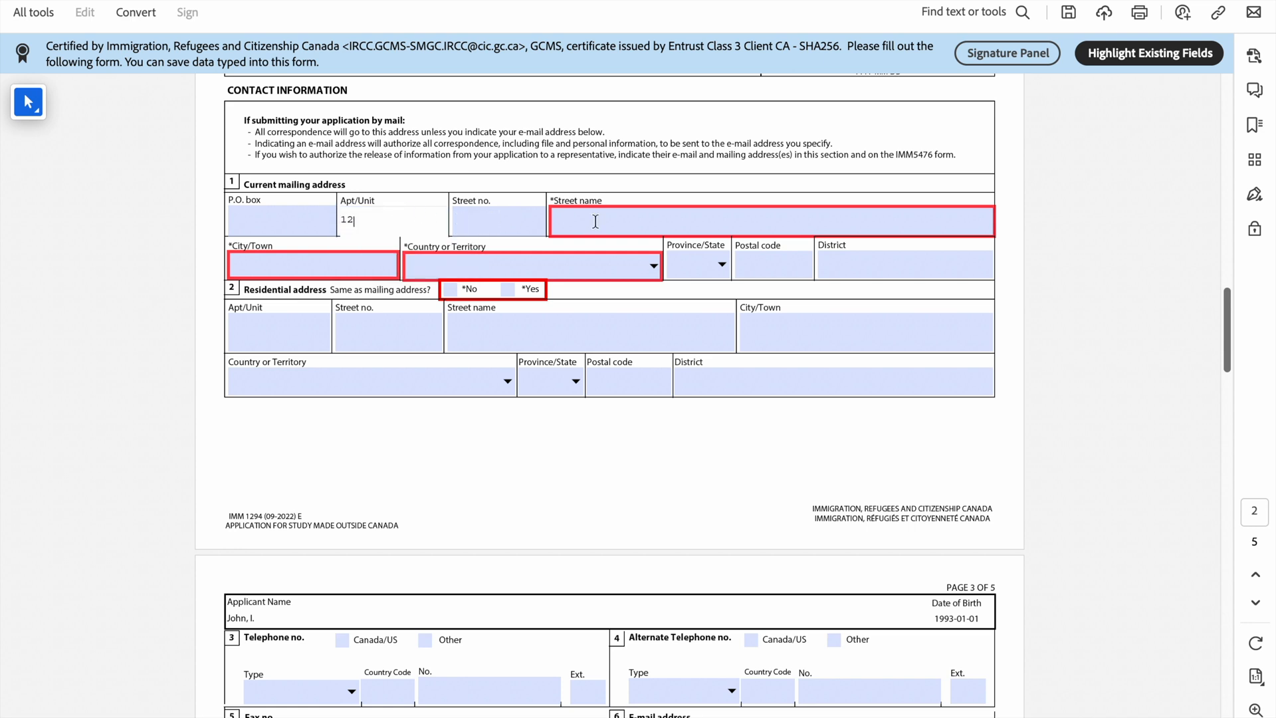
{"action": "left_click", "coordinate": [592, 219]}
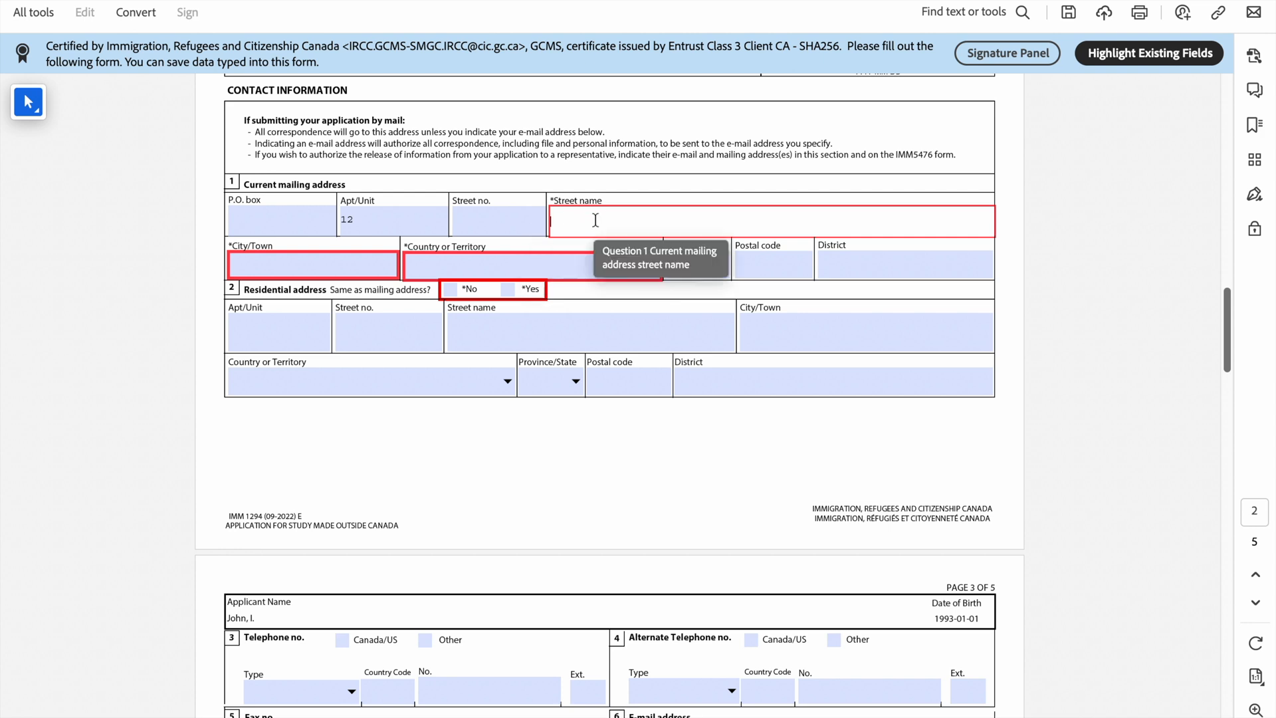
{"action": "type", "text": "abcd Street"}
{"action": "left_click", "coordinate": [352, 271]}
{"action": "type", "text": "A"}
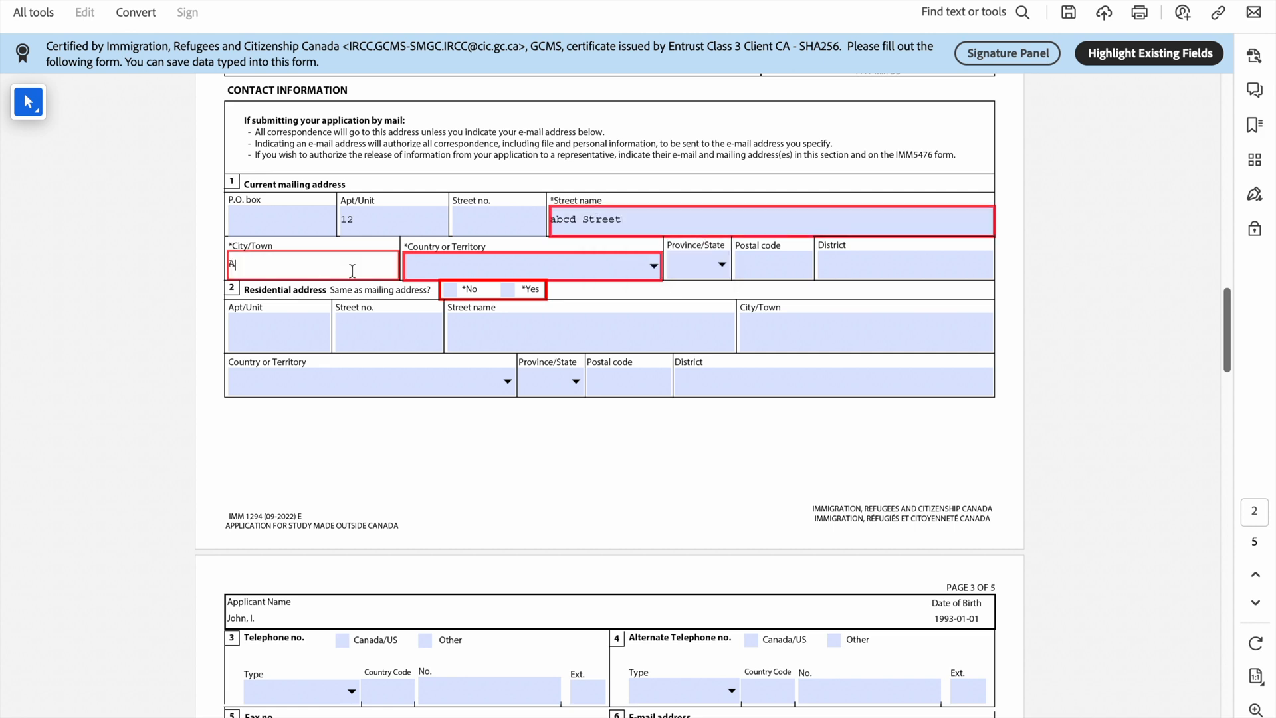
{"action": "type", "text": "buja"}
Step: Choose Nigeria as the mailing address country
{"action": "left_click", "coordinate": [654, 265]}
{"action": "type", "text": "n"}
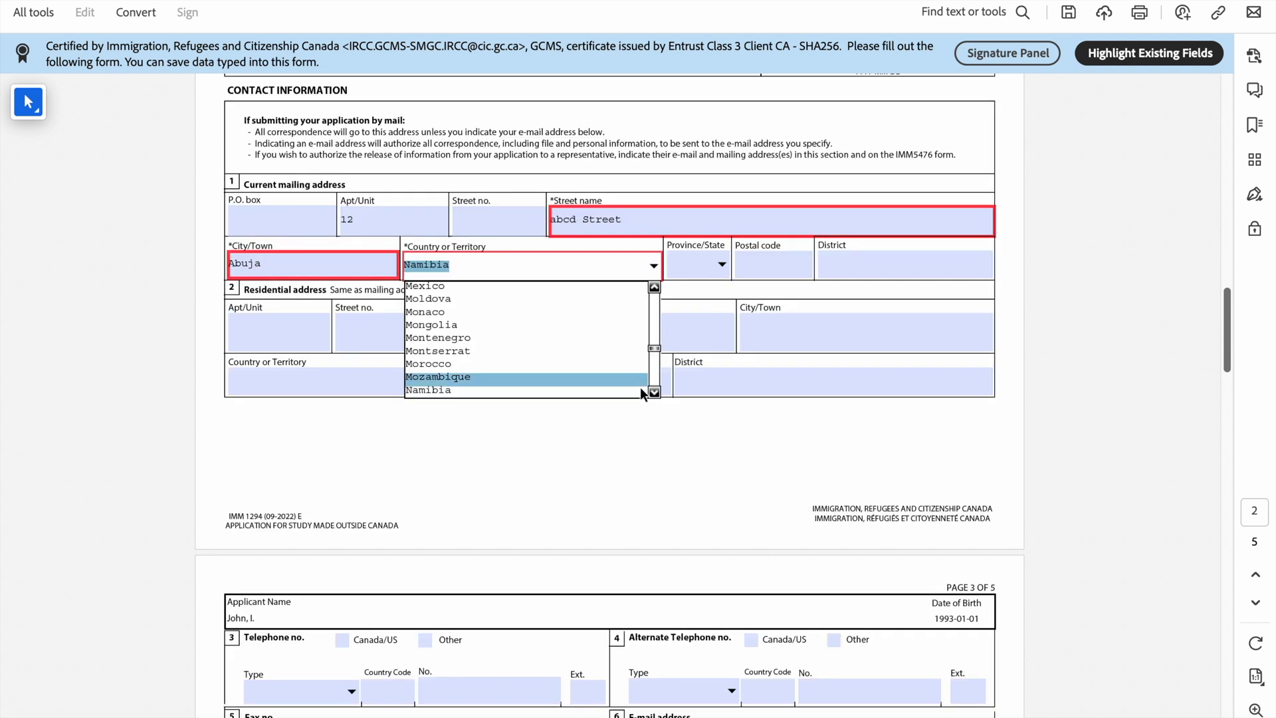
{"action": "left_click", "coordinate": [654, 392]}
{"action": "left_click", "coordinate": [654, 392]}
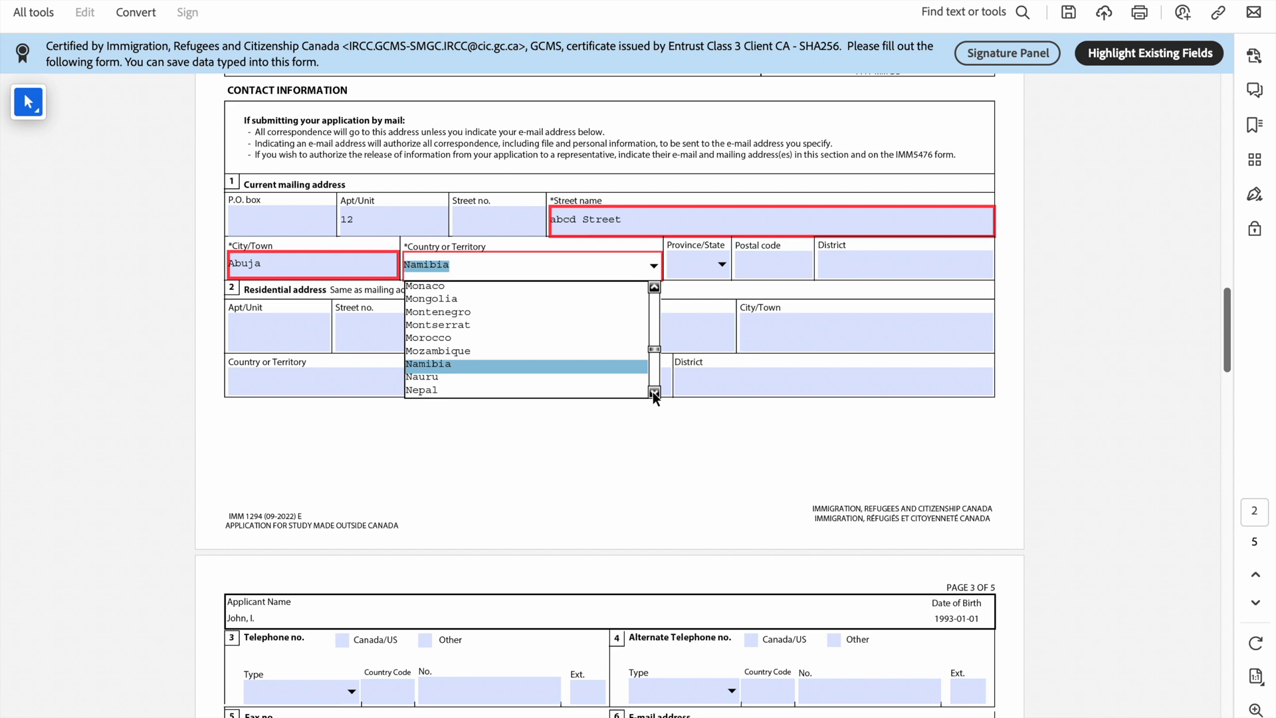
{"action": "left_click", "coordinate": [654, 392]}
{"action": "left_click", "coordinate": [654, 392]}
{"action": "left_click", "coordinate": [654, 392]}
{"action": "left_click", "coordinate": [654, 392]}
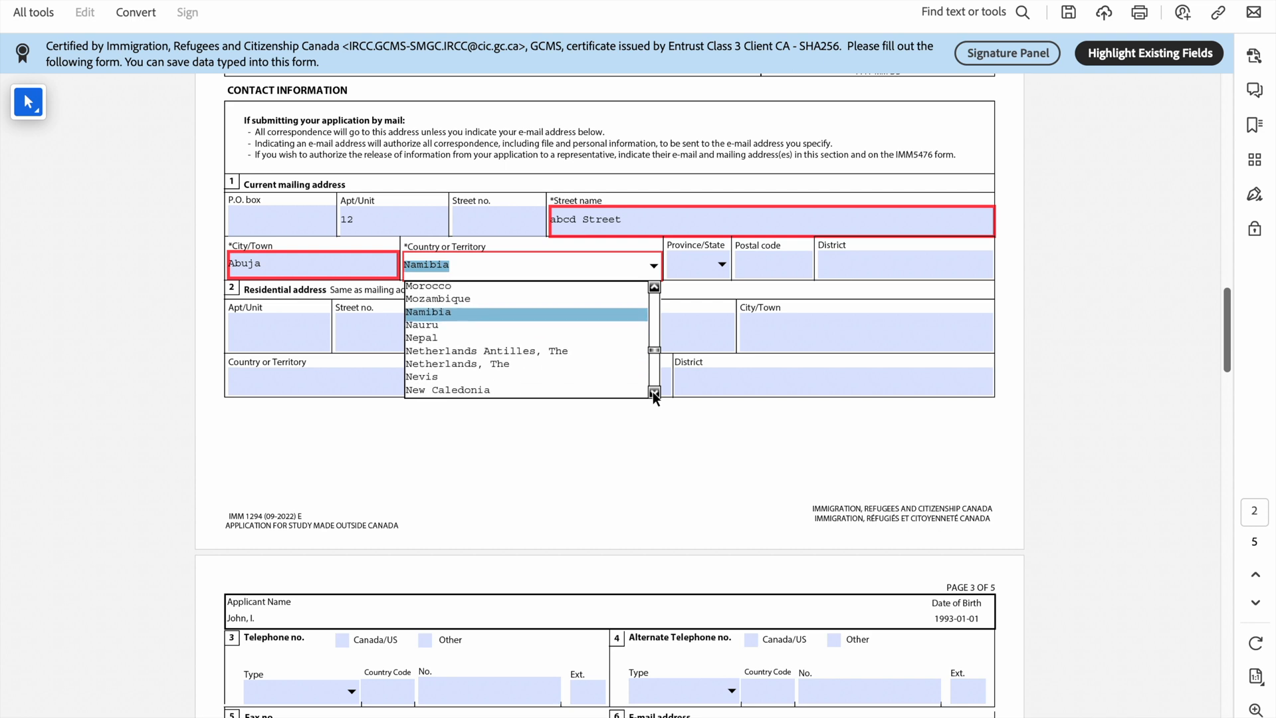
{"action": "left_click", "coordinate": [654, 392]}
{"action": "left_click", "coordinate": [654, 392]}
{"action": "left_click", "coordinate": [654, 392]}
{"action": "left_click", "coordinate": [654, 392]}
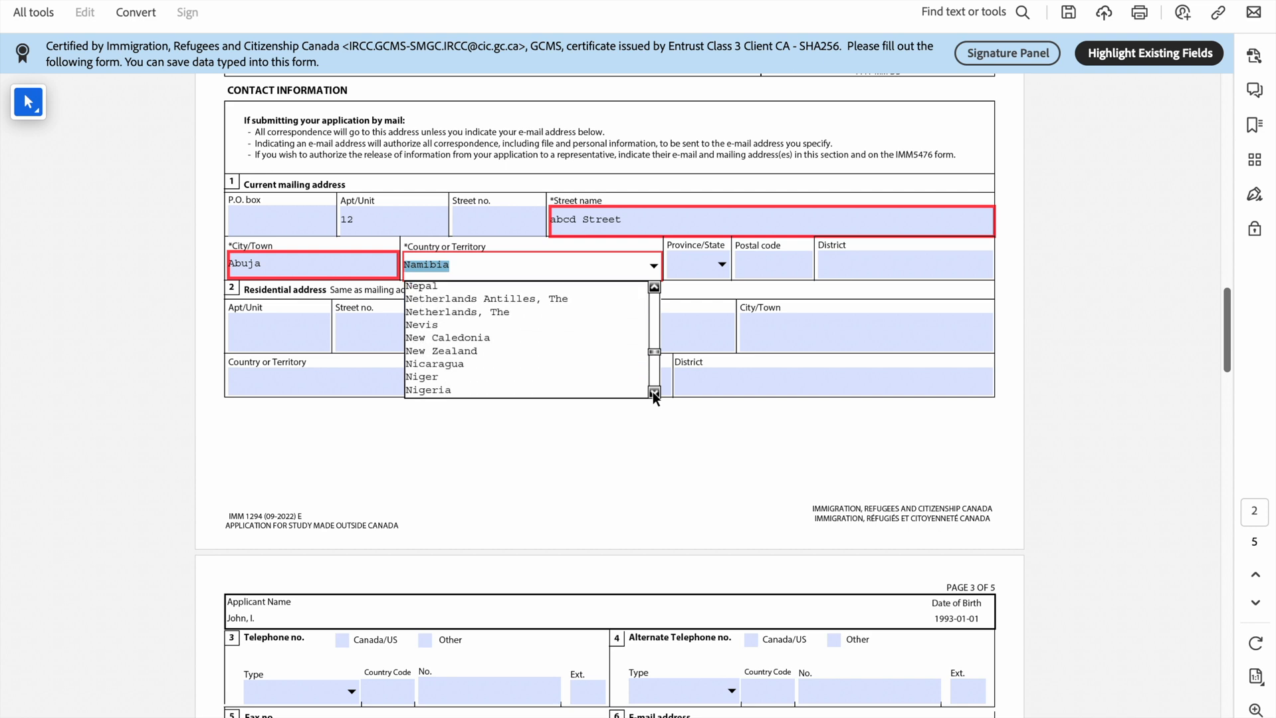
{"action": "left_click", "coordinate": [591, 391]}
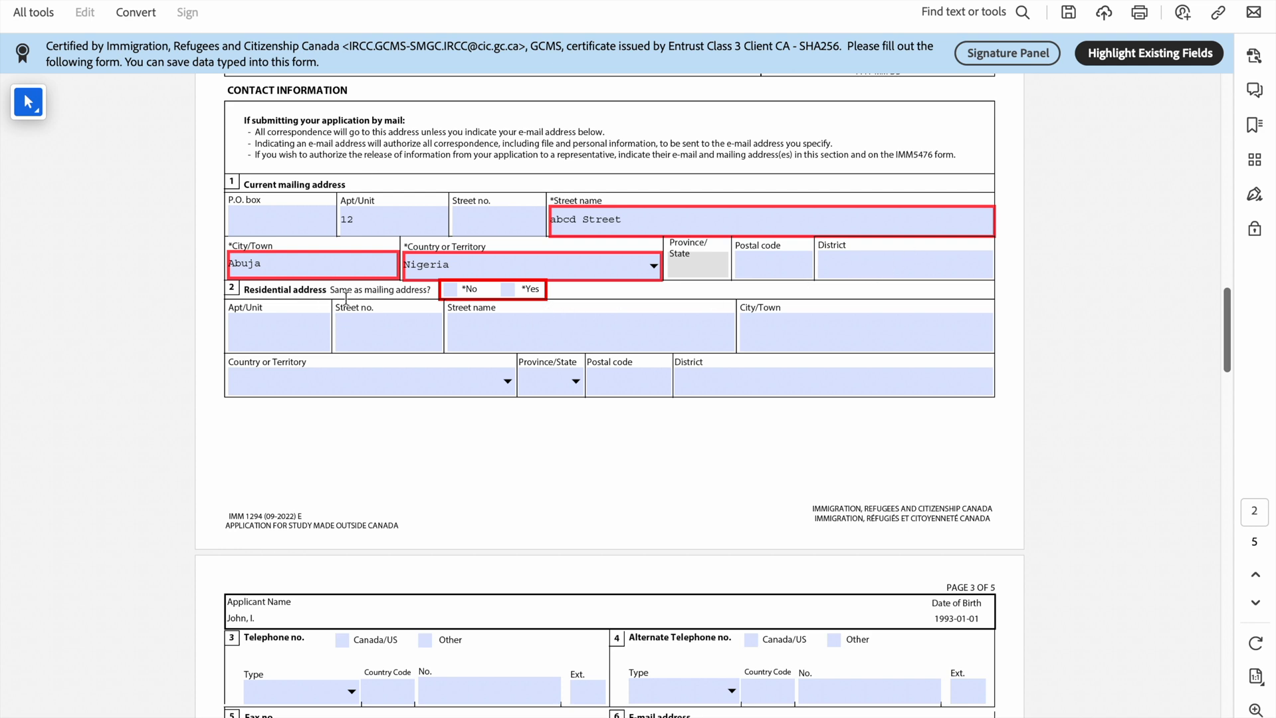
Step: Mark the residential address as the same as mailing and scroll to page 3
{"action": "left_click", "coordinate": [509, 289]}
{"action": "scroll", "coordinate": [515, 296], "scroll_direction": "down", "scroll_amount": 2}
{"action": "scroll", "coordinate": [514, 296], "scroll_direction": "down", "scroll_amount": 6}
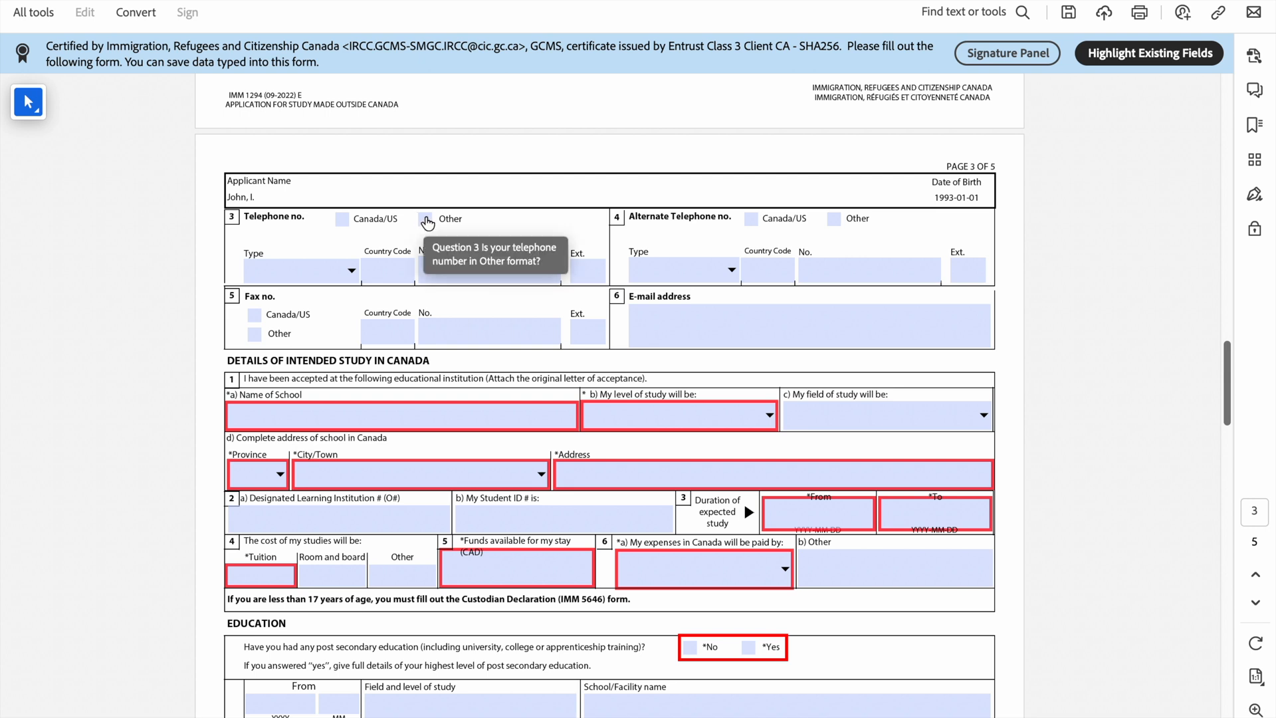
Step: Record the telephone as Other format, type Cellular, country code 234, and enter the number
{"action": "left_click", "coordinate": [426, 220]}
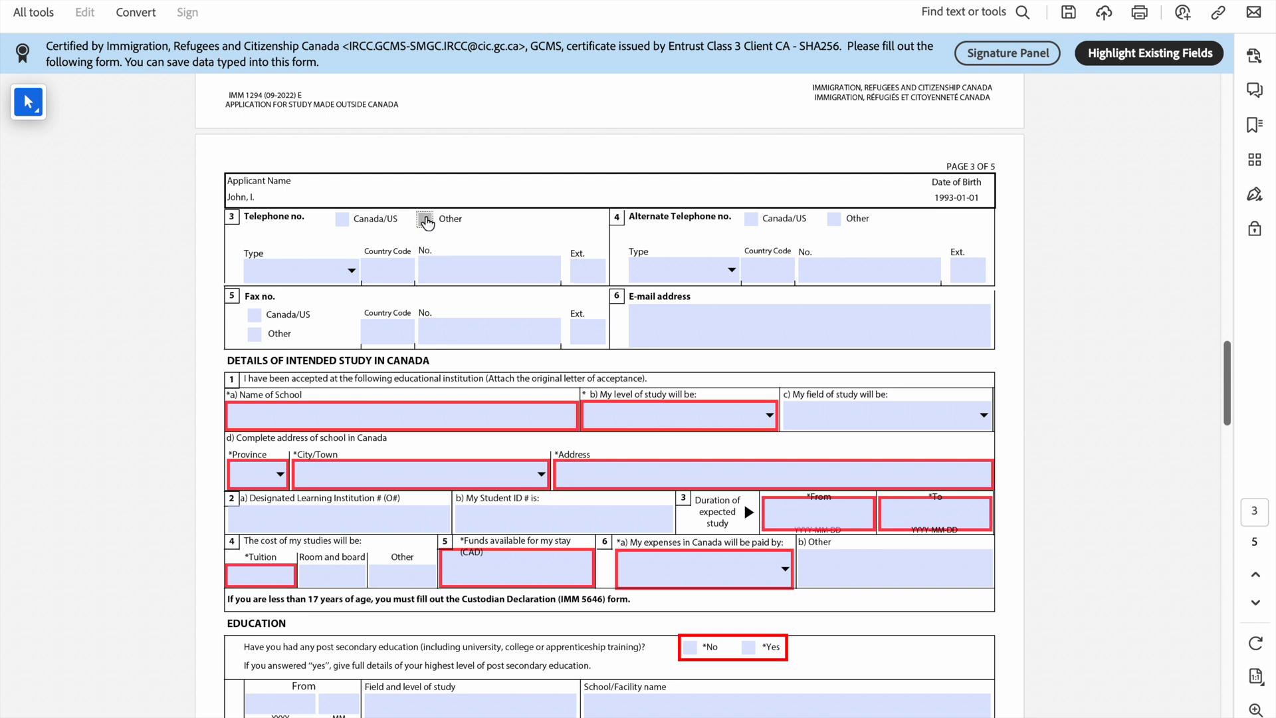
{"action": "left_click", "coordinate": [352, 273]}
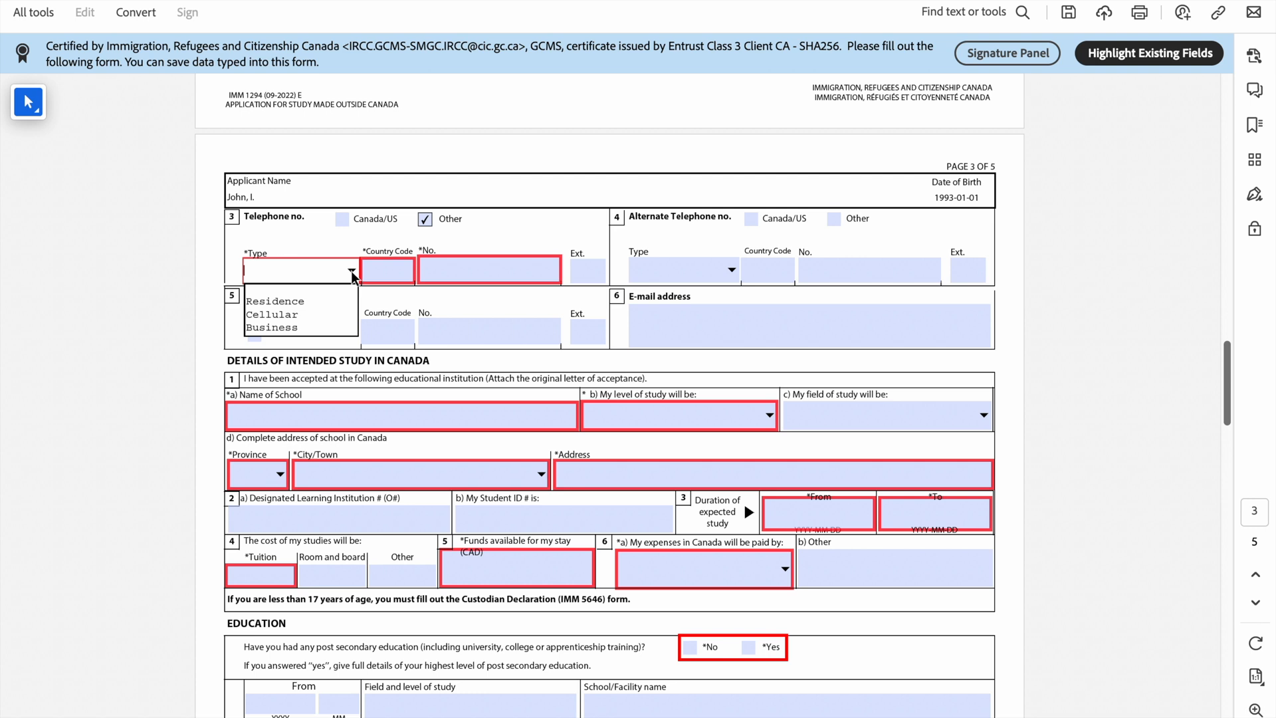
{"action": "left_click", "coordinate": [289, 316]}
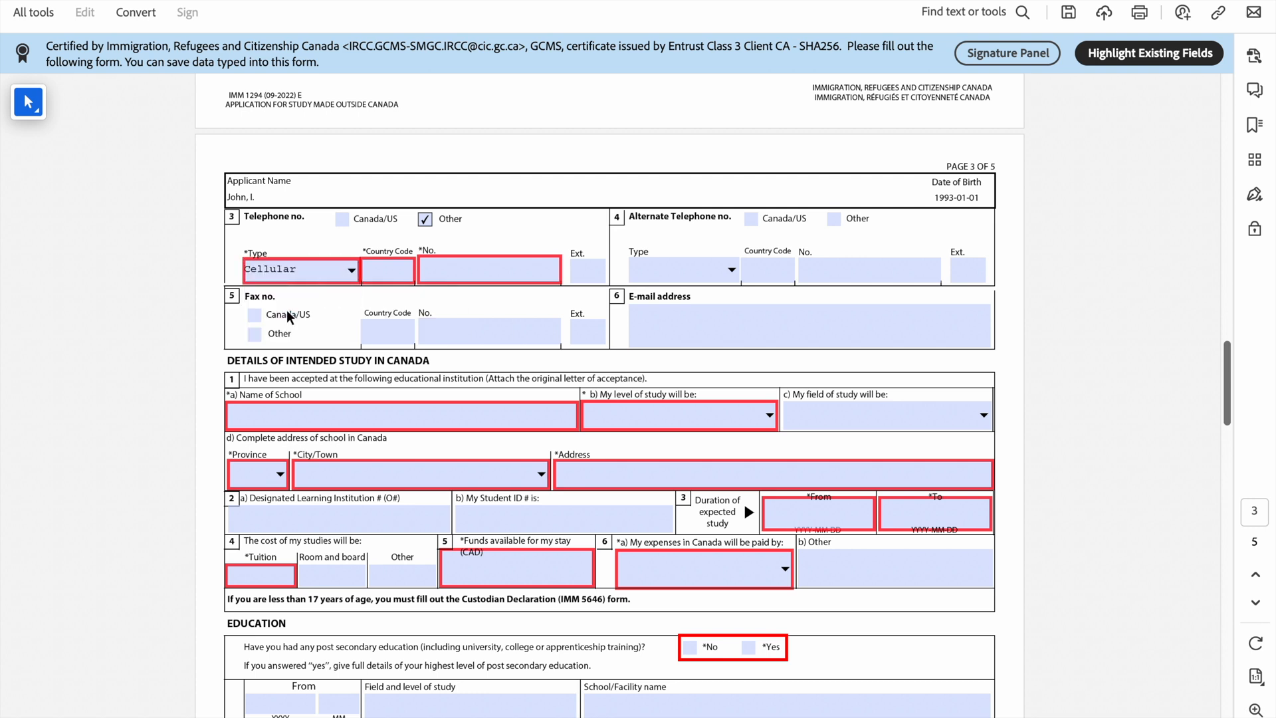
{"action": "left_click", "coordinate": [351, 275]}
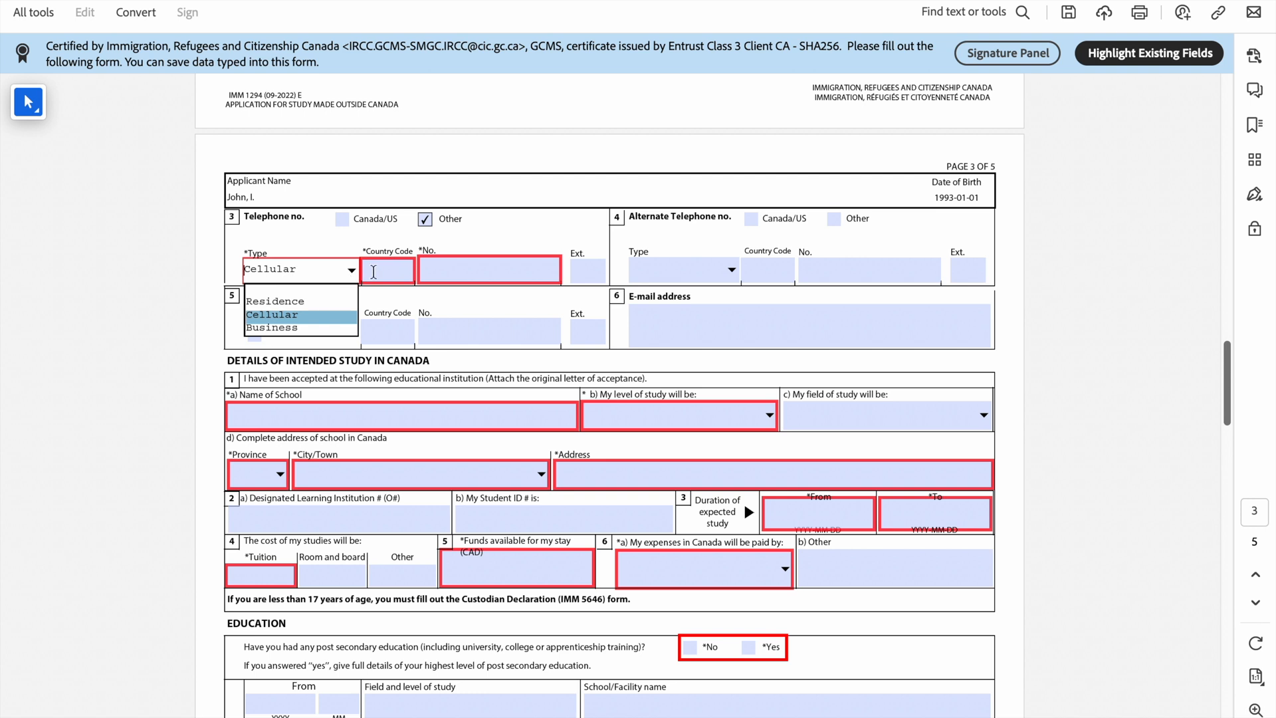
{"action": "left_click", "coordinate": [402, 271]}
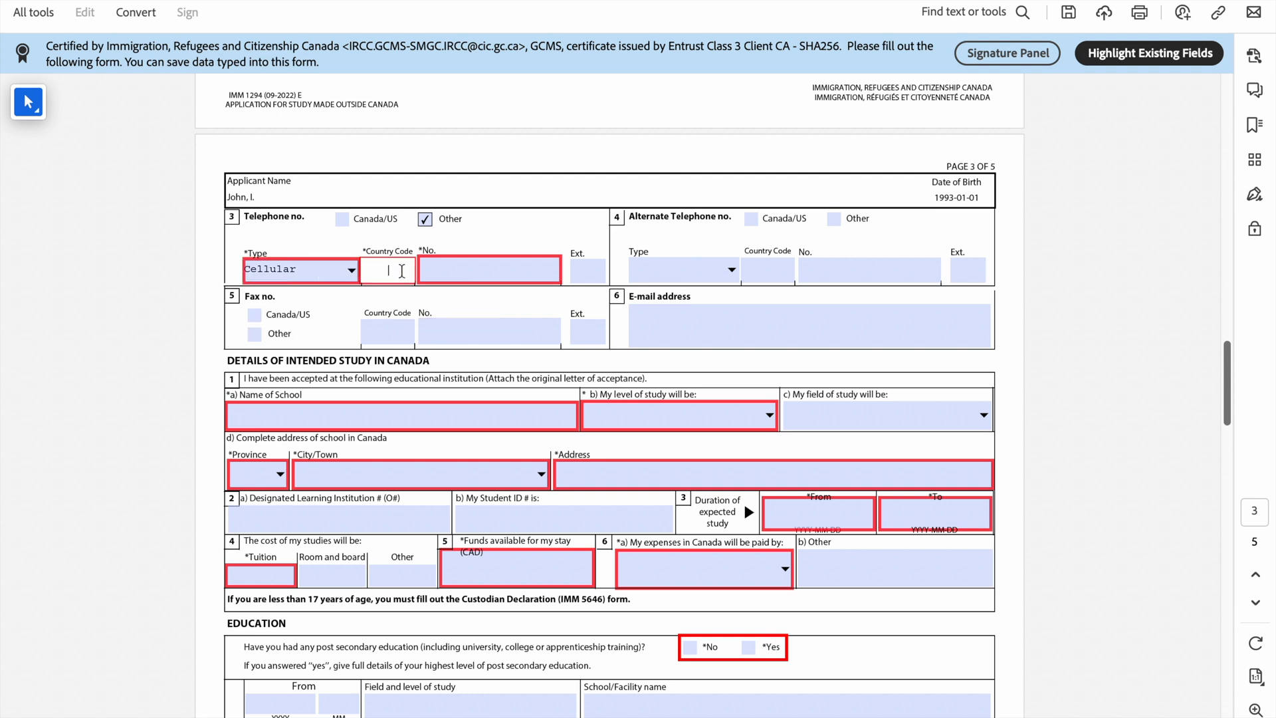
{"action": "type", "text": "234"}
{"action": "key", "text": "Tab"}
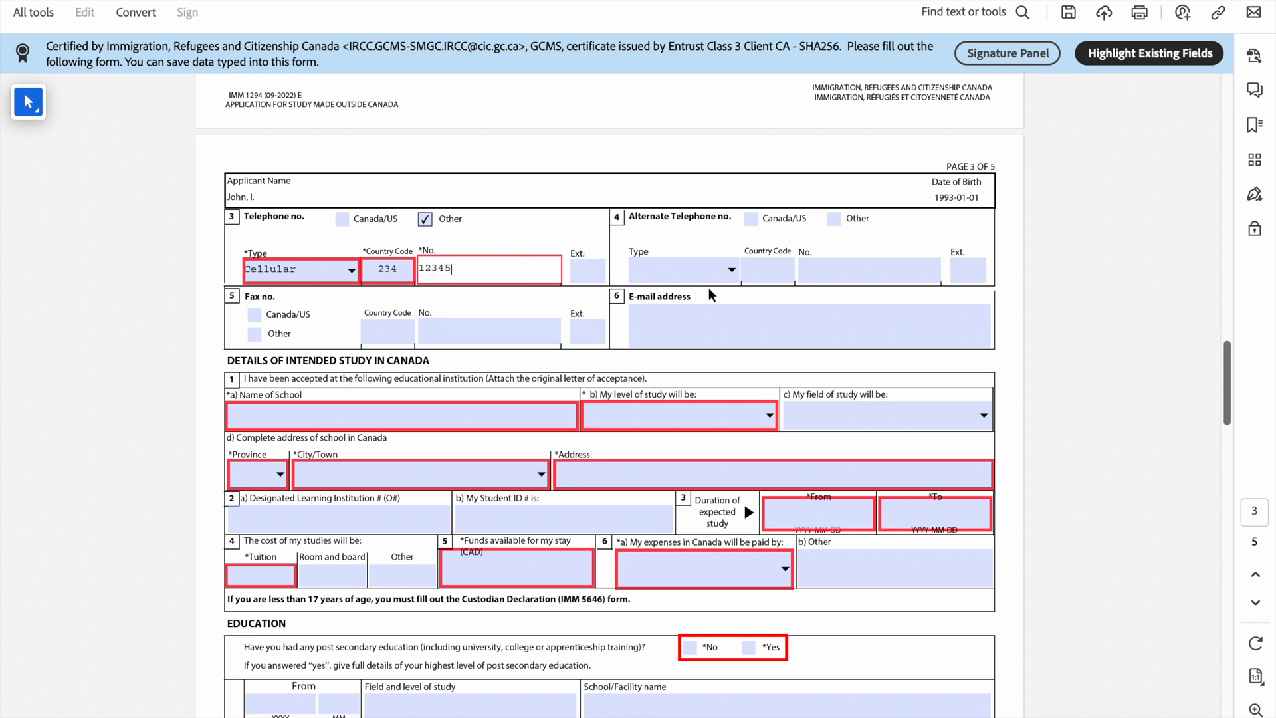
{"action": "scroll", "coordinate": [708, 287], "scroll_direction": "down", "scroll_amount": 1}
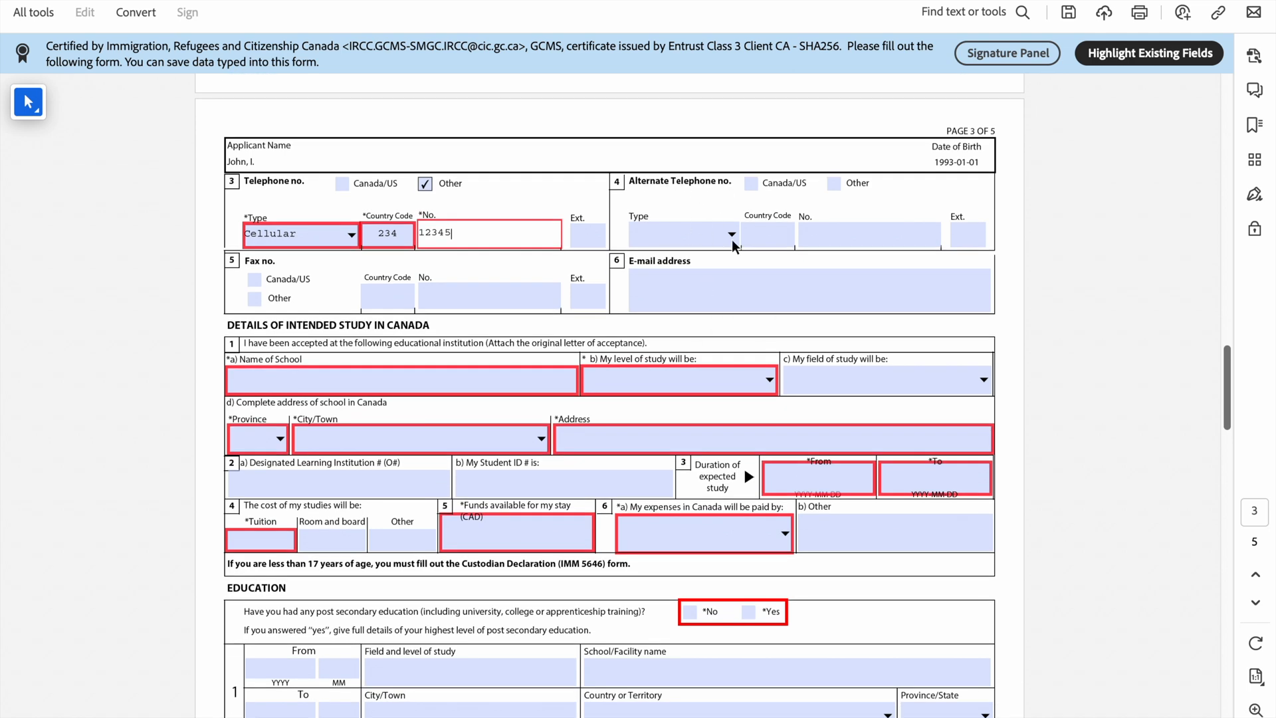
Step: Enter 'abcd University' as the name of the school
{"action": "scroll", "coordinate": [735, 245], "scroll_direction": "down", "scroll_amount": 3}
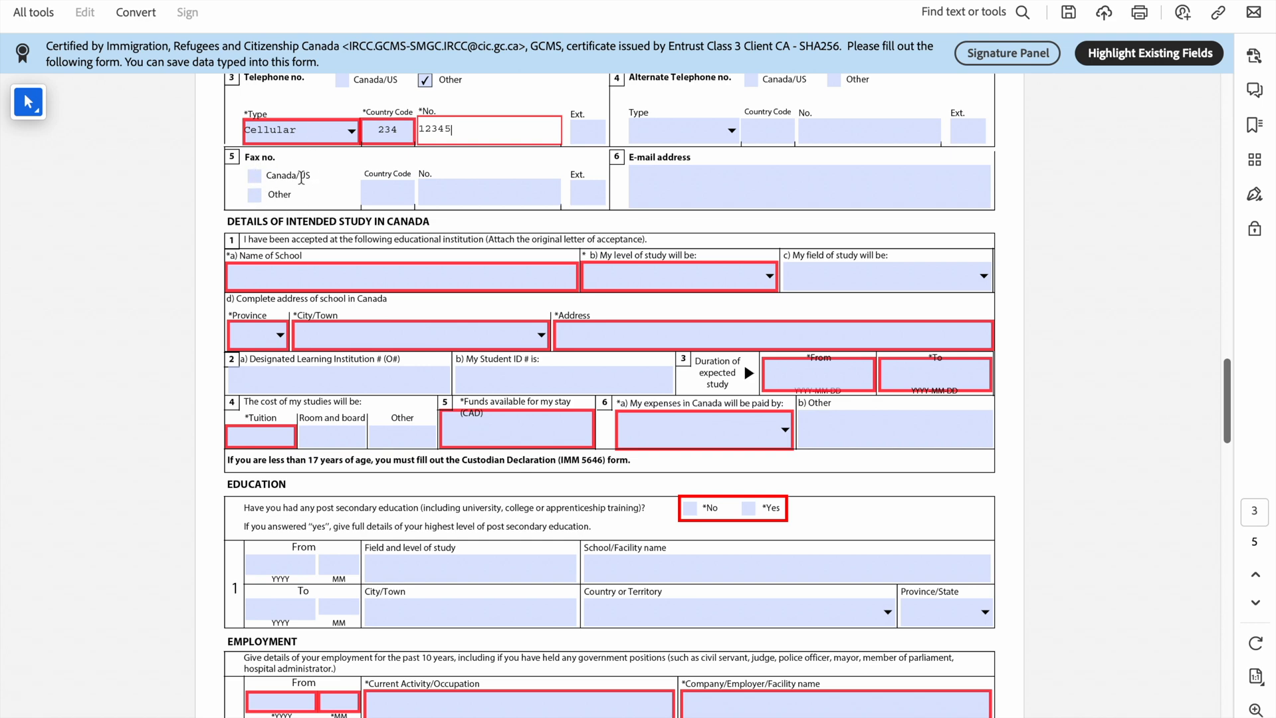
{"action": "scroll", "coordinate": [271, 285], "scroll_direction": "down", "scroll_amount": 1}
{"action": "scroll", "coordinate": [270, 285], "scroll_direction": "down", "scroll_amount": 1}
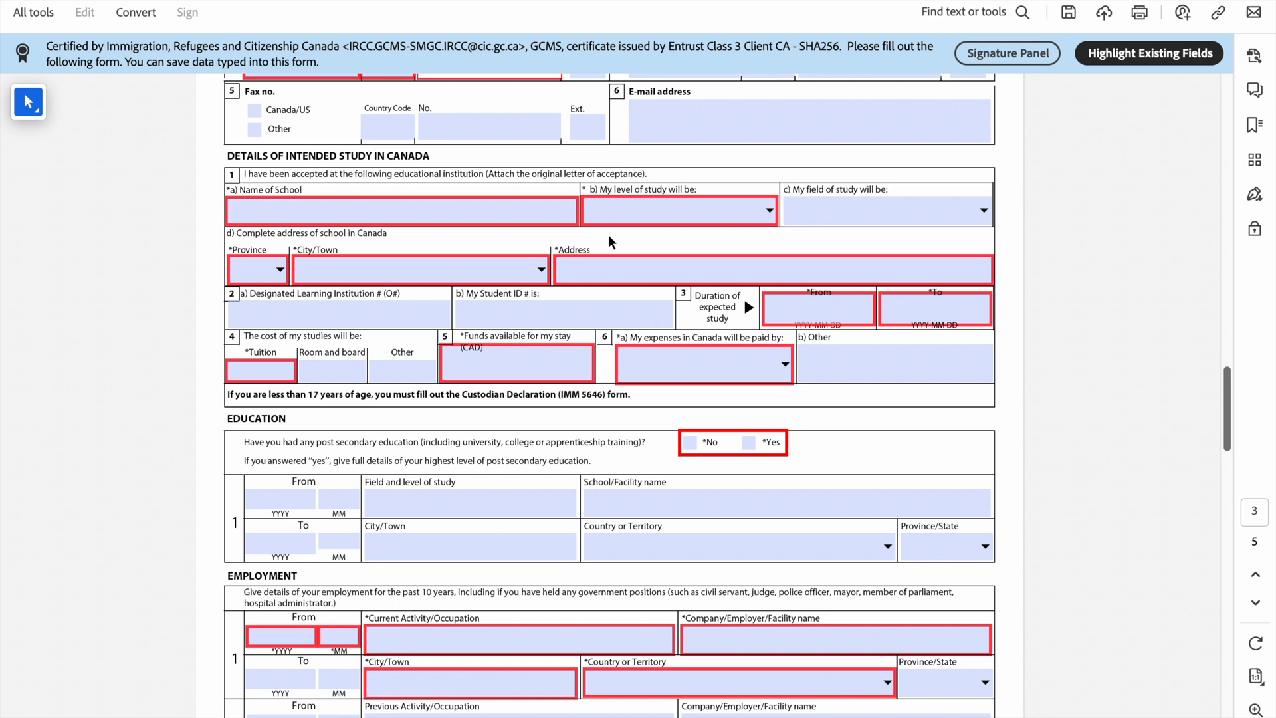
{"action": "left_click", "coordinate": [512, 214]}
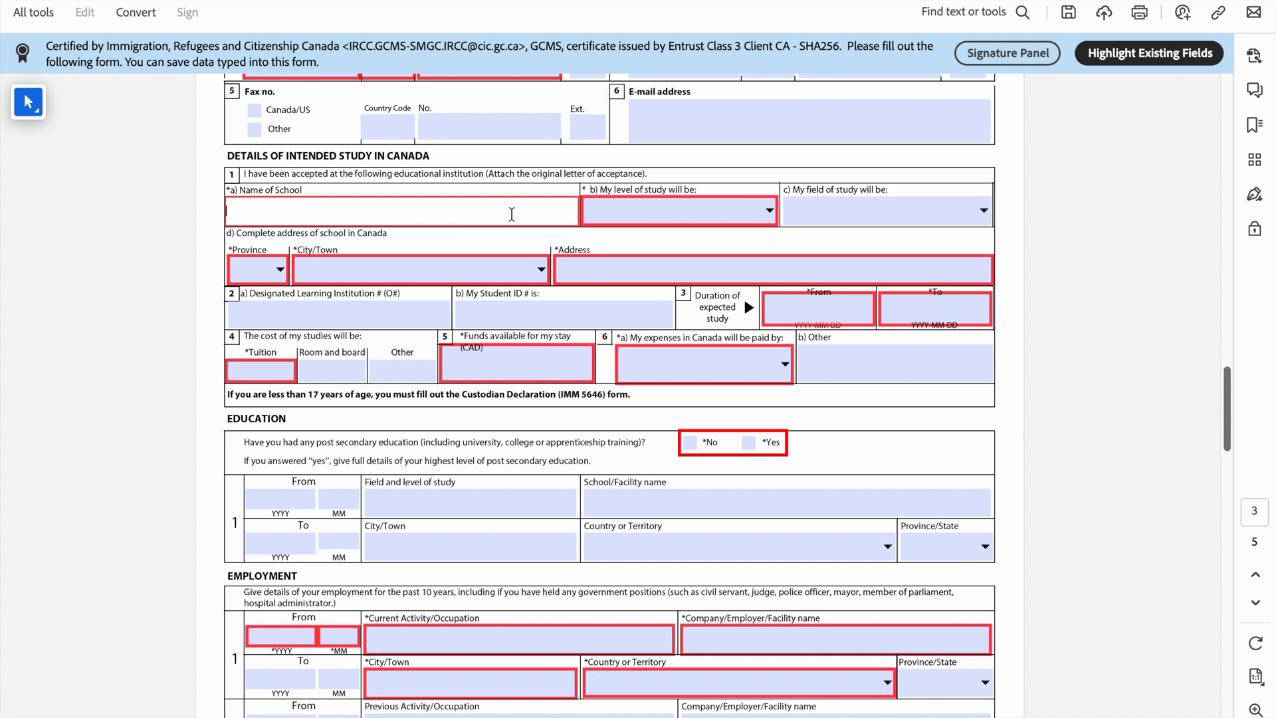
{"action": "type", "text": "d University"}
Step: Set study level to University - Master's Deg. and field to Business/Mgmt/Marketing
{"action": "left_click", "coordinate": [768, 210]}
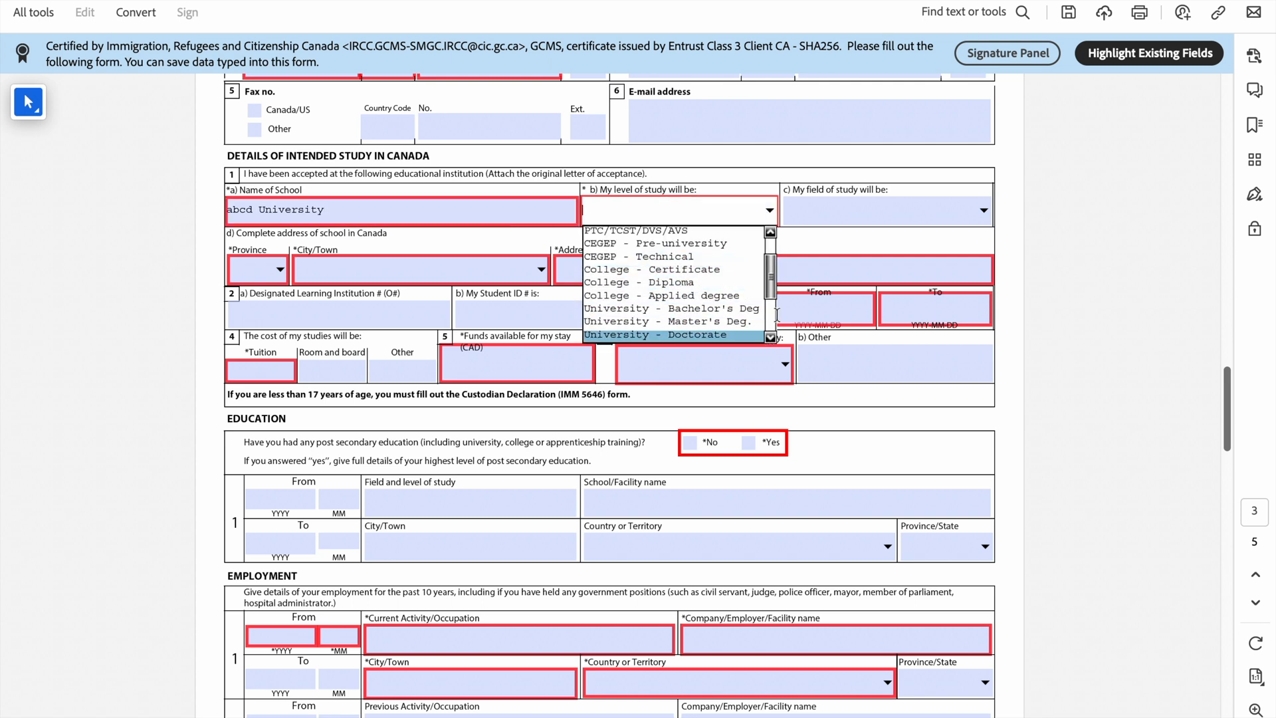
{"action": "left_click", "coordinate": [771, 337]}
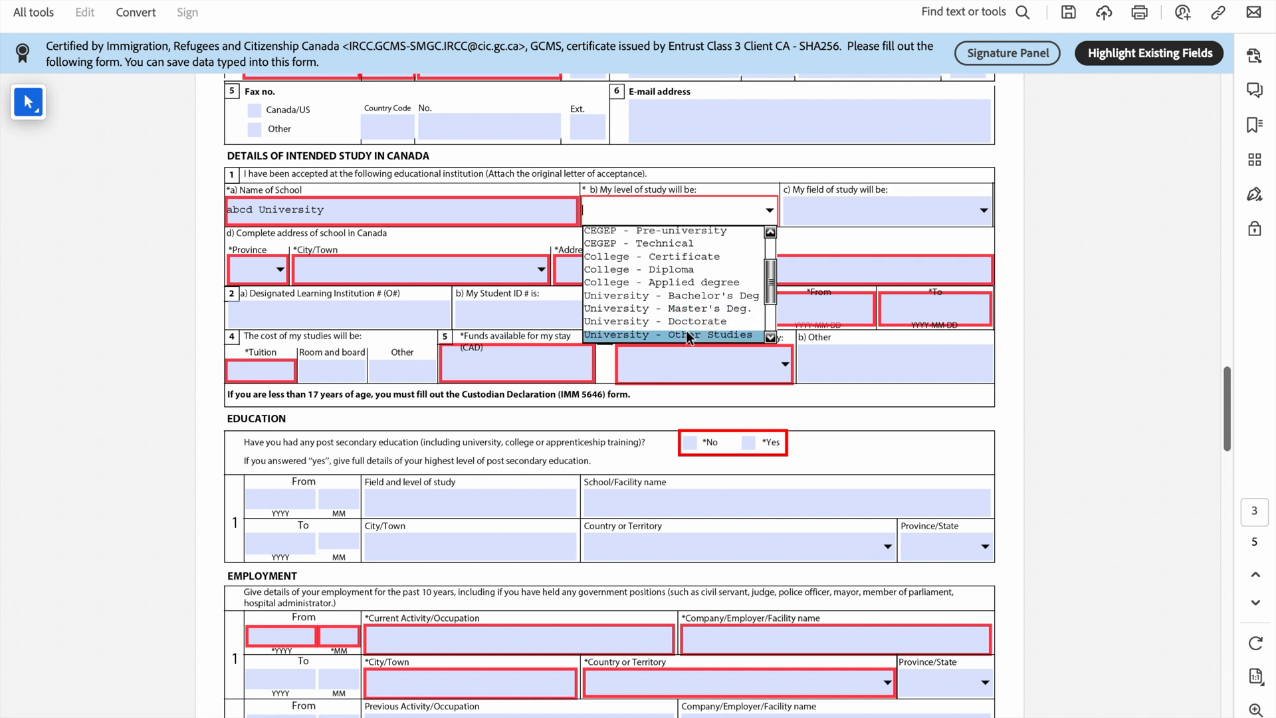
{"action": "left_click", "coordinate": [683, 309]}
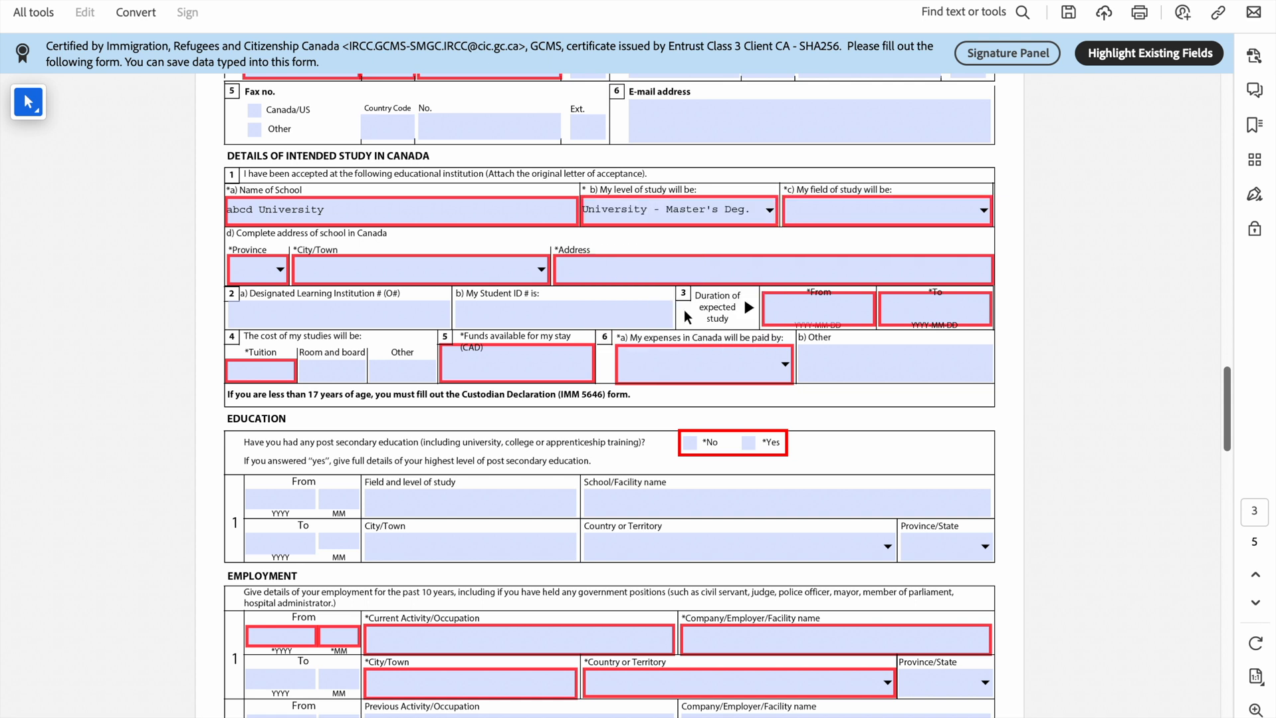
{"action": "left_click", "coordinate": [983, 210]}
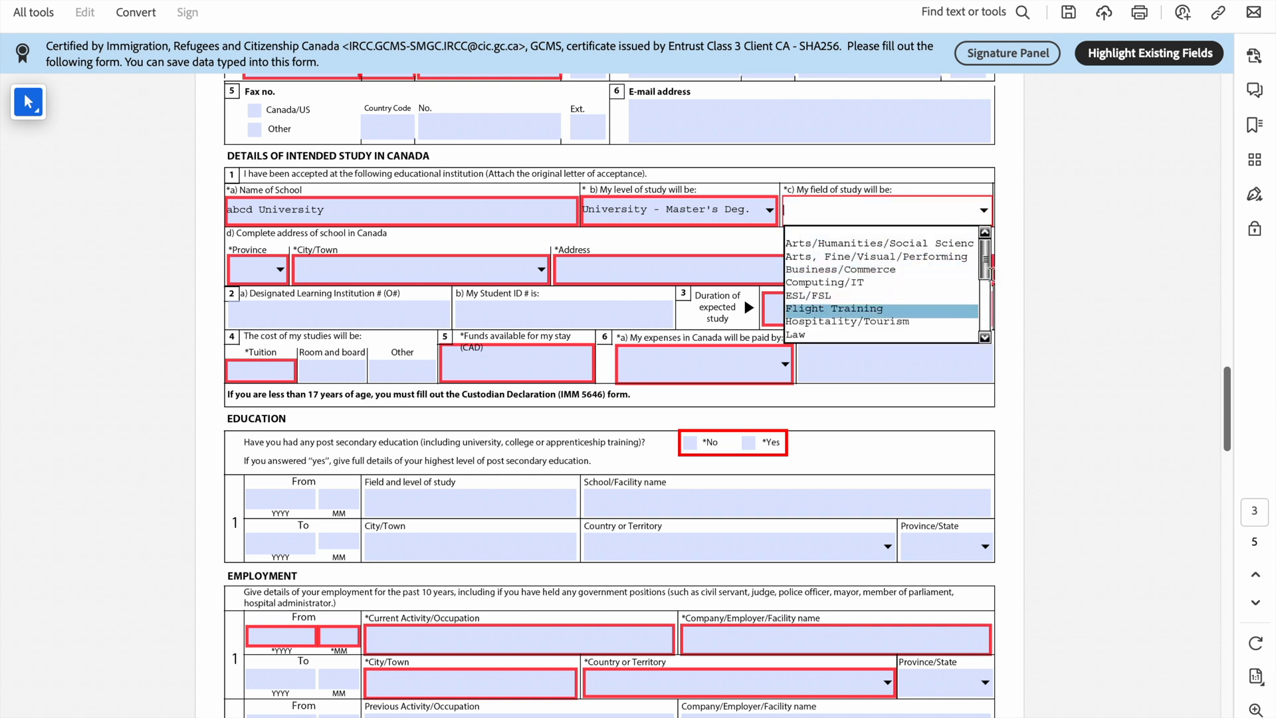
{"action": "left_click_drag", "start_coordinate": [986, 268], "coordinate": [988, 319]}
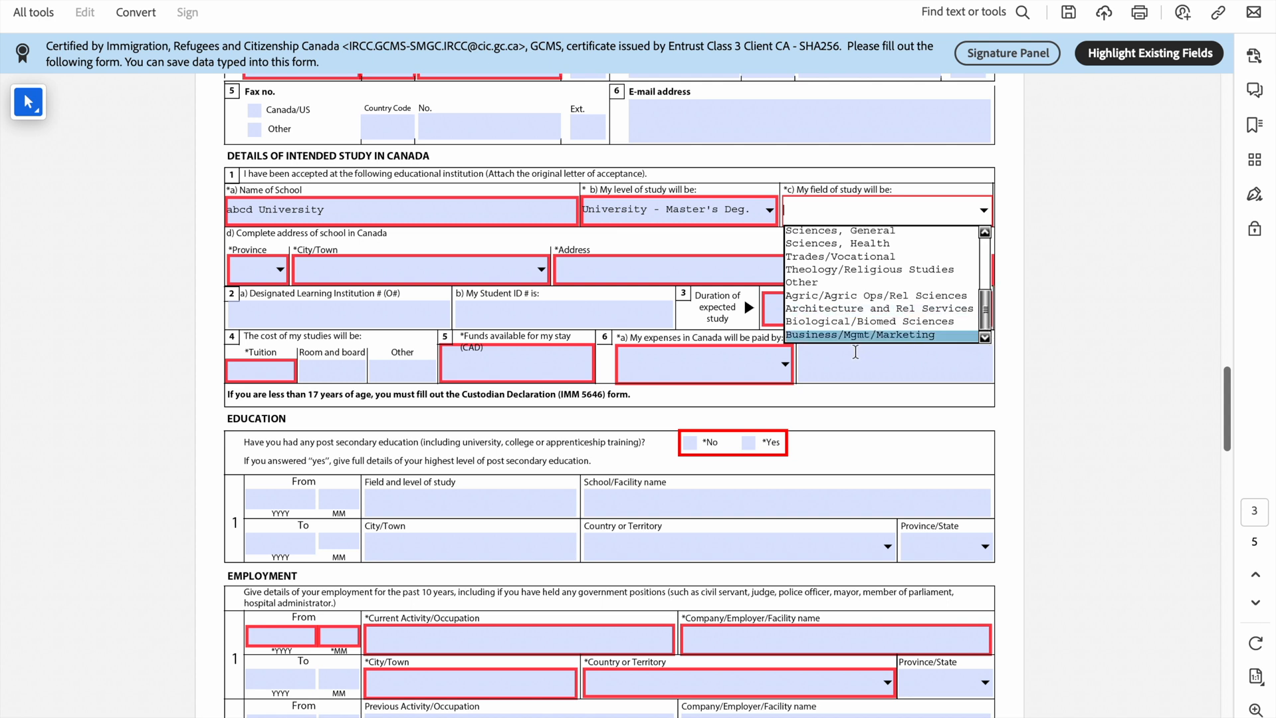
{"action": "left_click", "coordinate": [857, 336]}
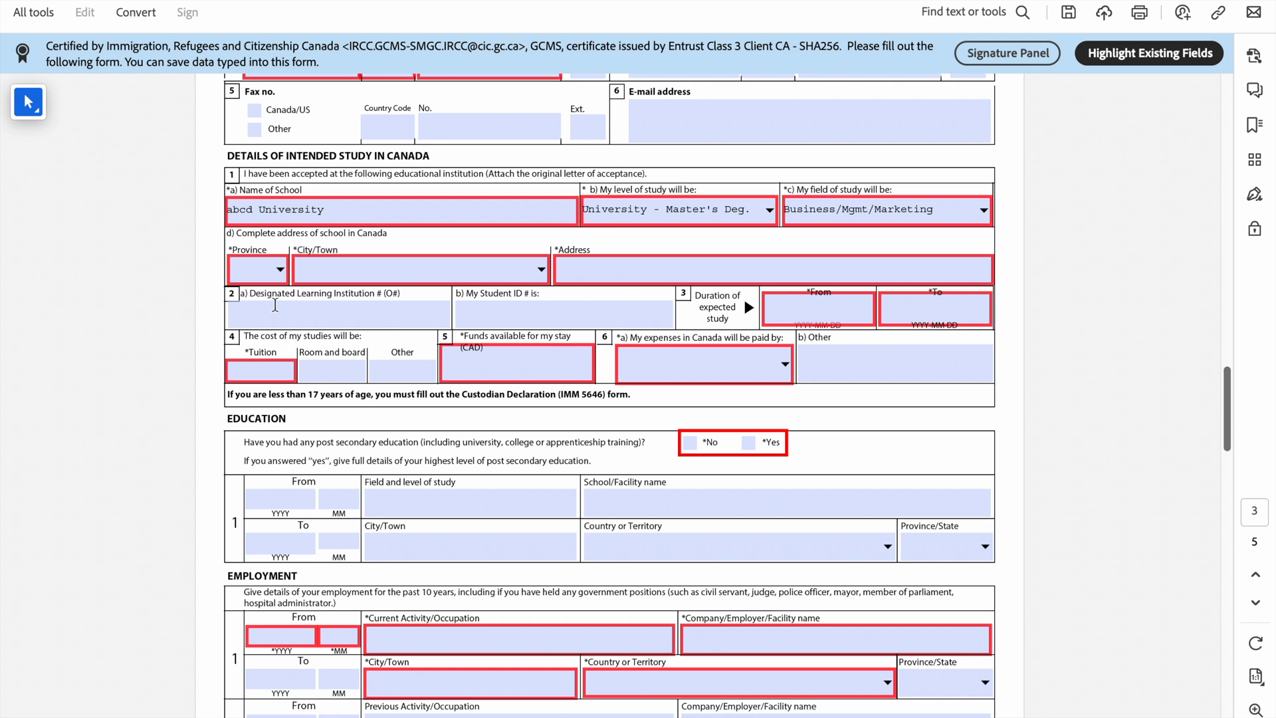
Step: Set the school's address to province AB, city Acme, street address 'abcd'
{"action": "left_click", "coordinate": [279, 270]}
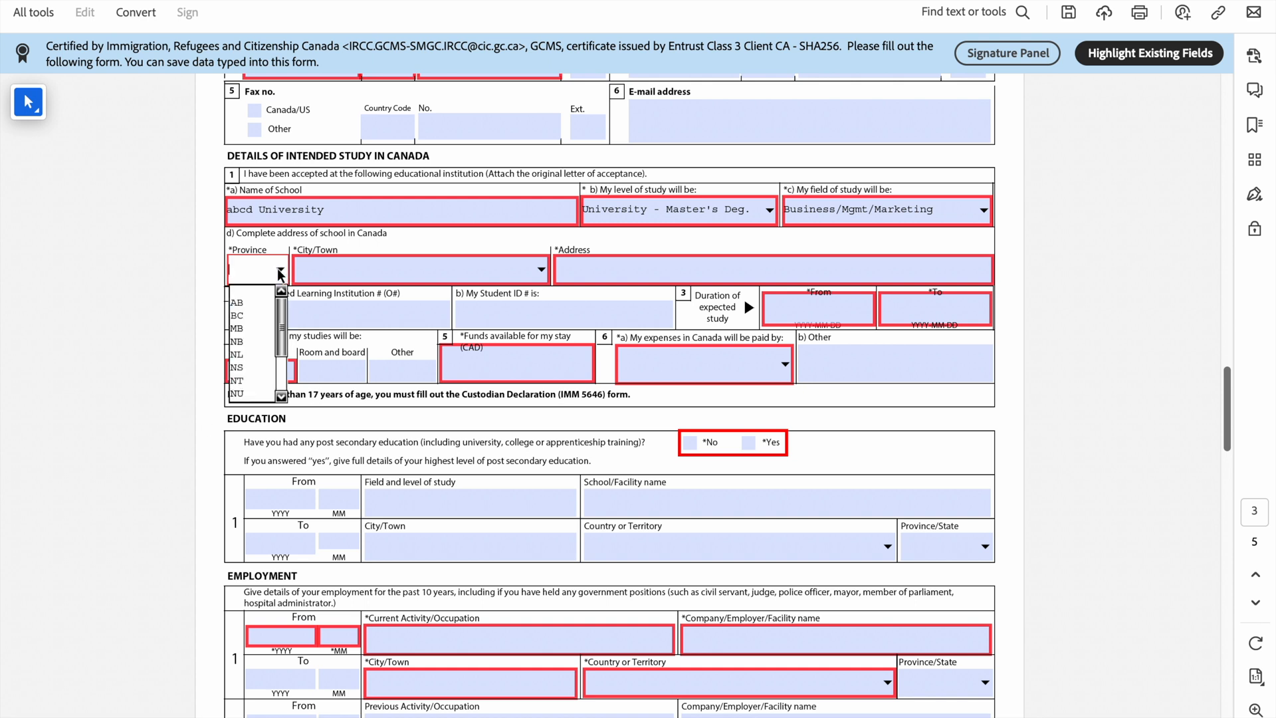
{"action": "left_click", "coordinate": [255, 302]}
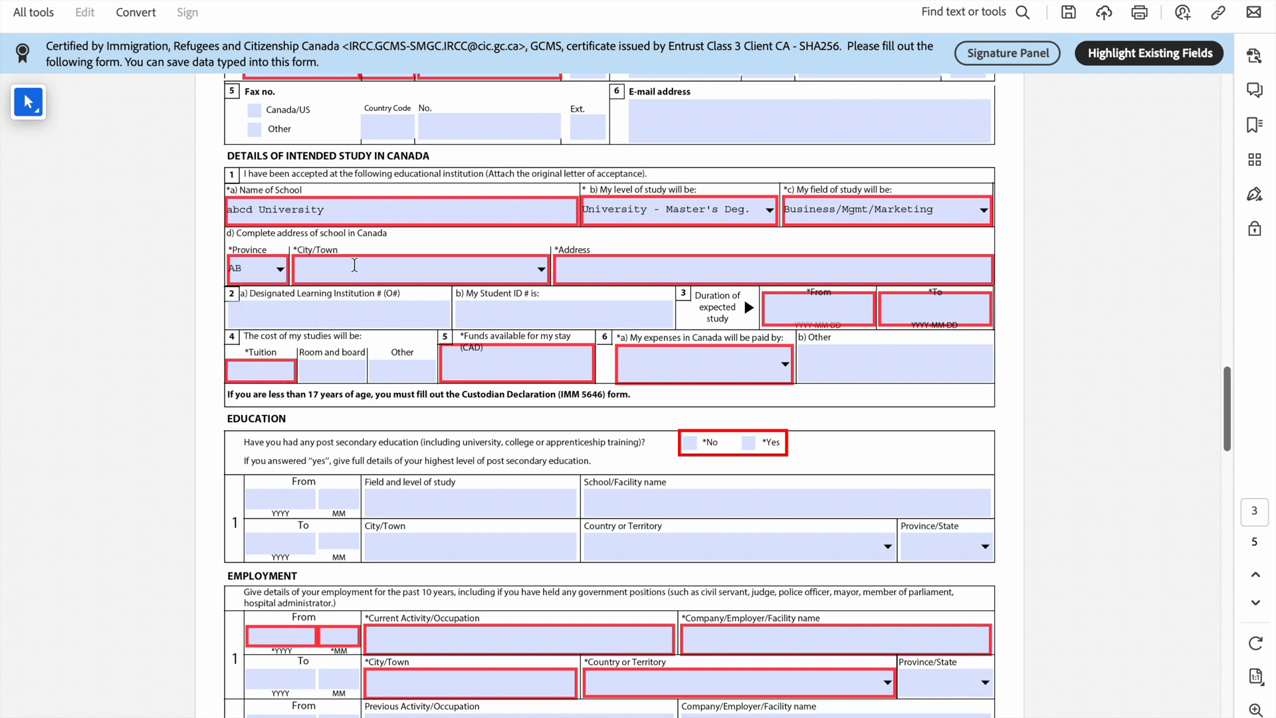
{"action": "left_click", "coordinate": [542, 270]}
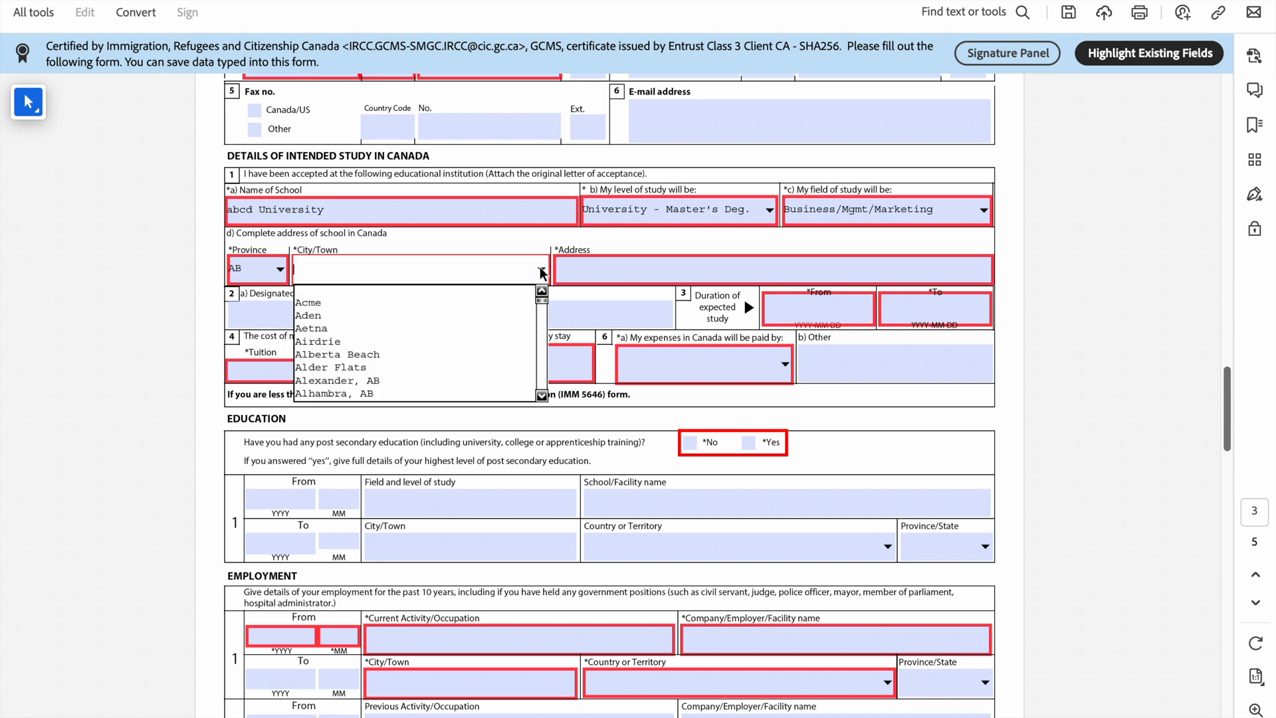
{"action": "left_click", "coordinate": [473, 305]}
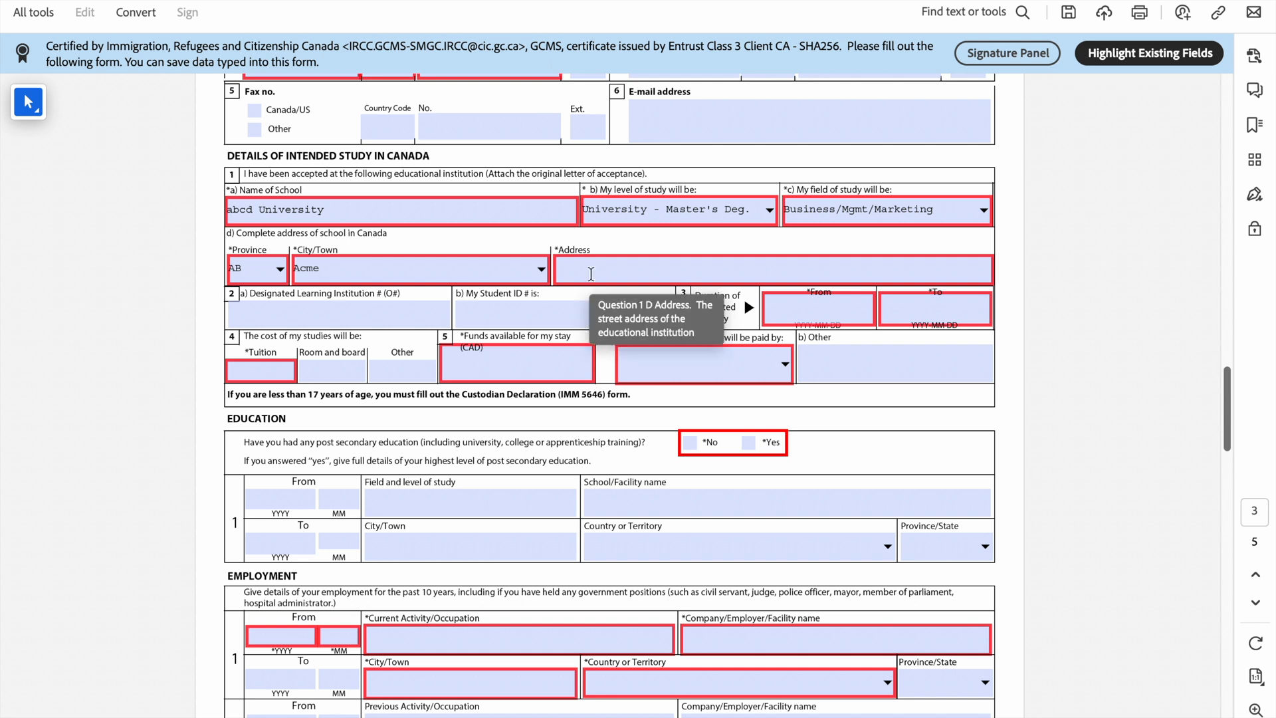
{"action": "left_click", "coordinate": [591, 273]}
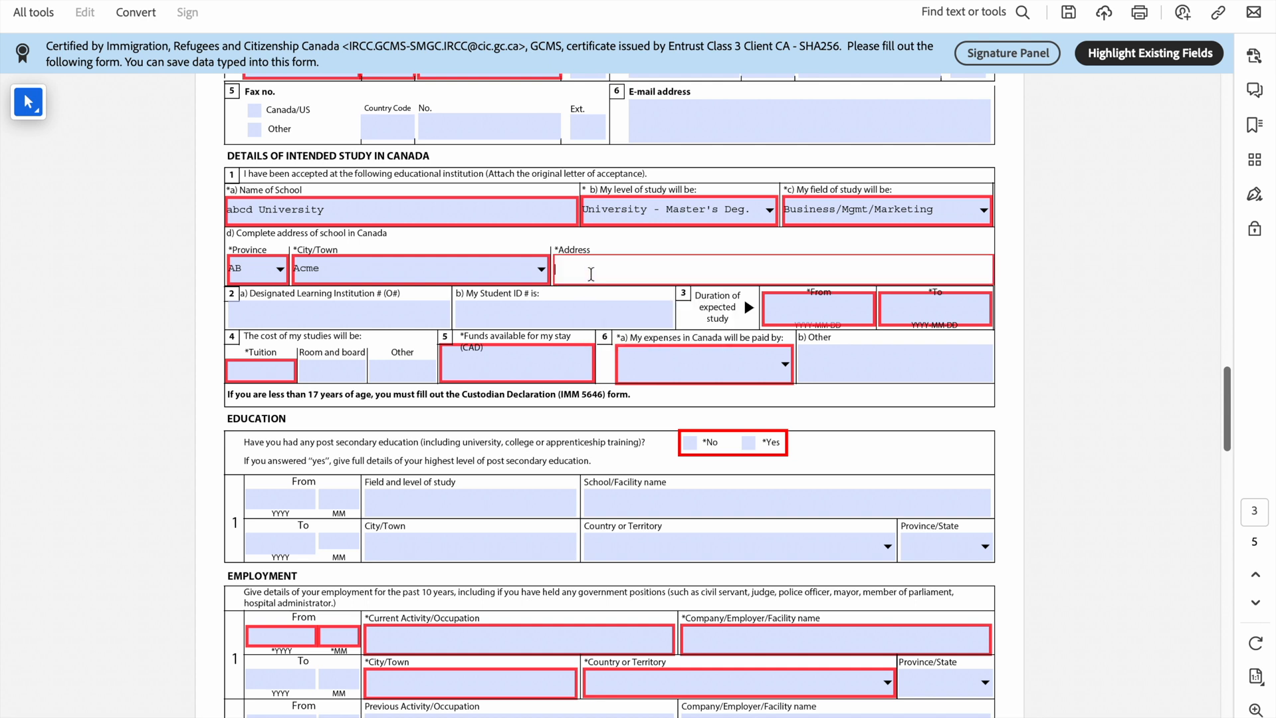
{"action": "type", "text": "abcd"}
{"action": "scroll", "coordinate": [591, 273], "scroll_direction": "down", "scroll_amount": 3}
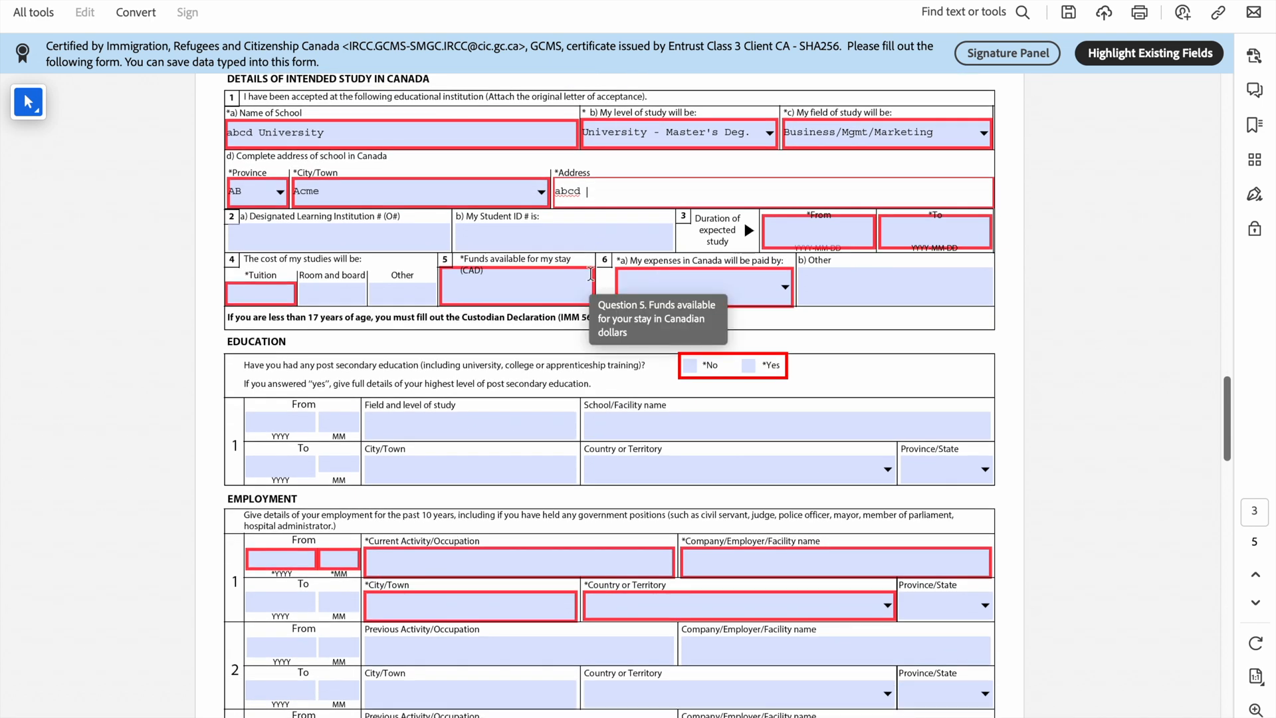
{"action": "left_click", "coordinate": [341, 238]}
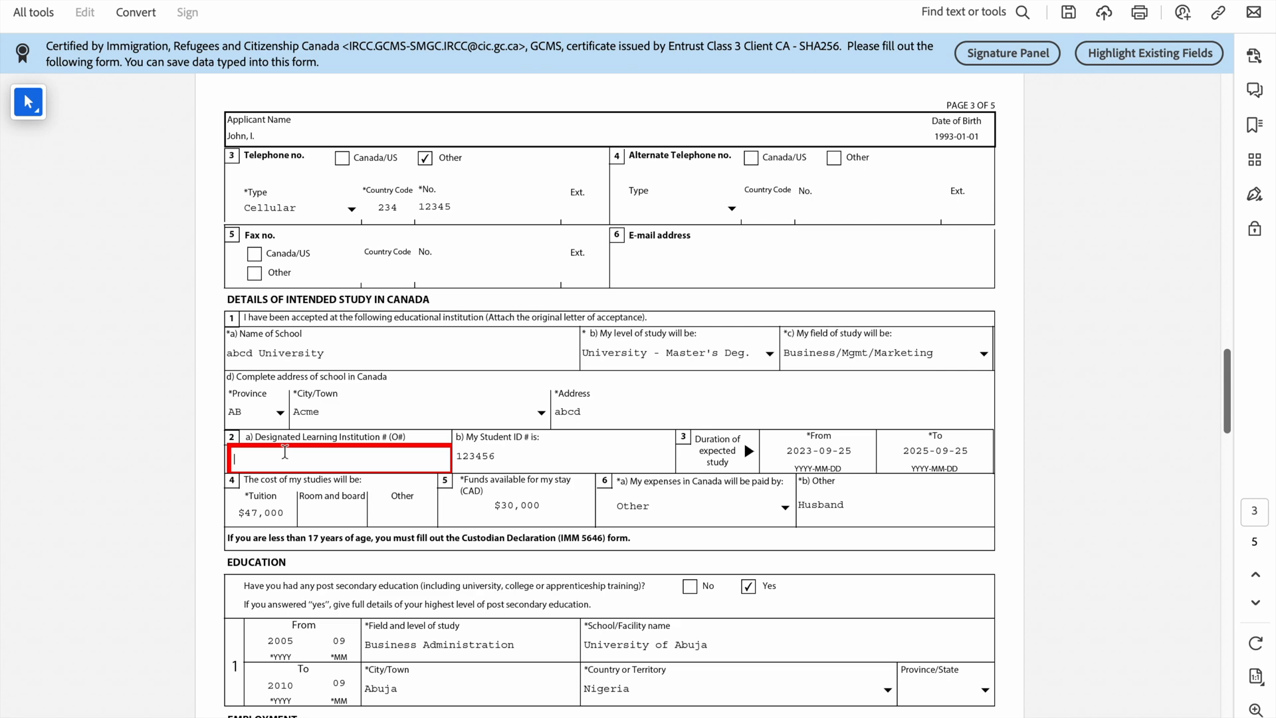
Step: Enter the Designated Learning Institution number in the DLI # field
{"action": "scroll", "coordinate": [285, 452], "scroll_direction": "down", "scroll_amount": 5}
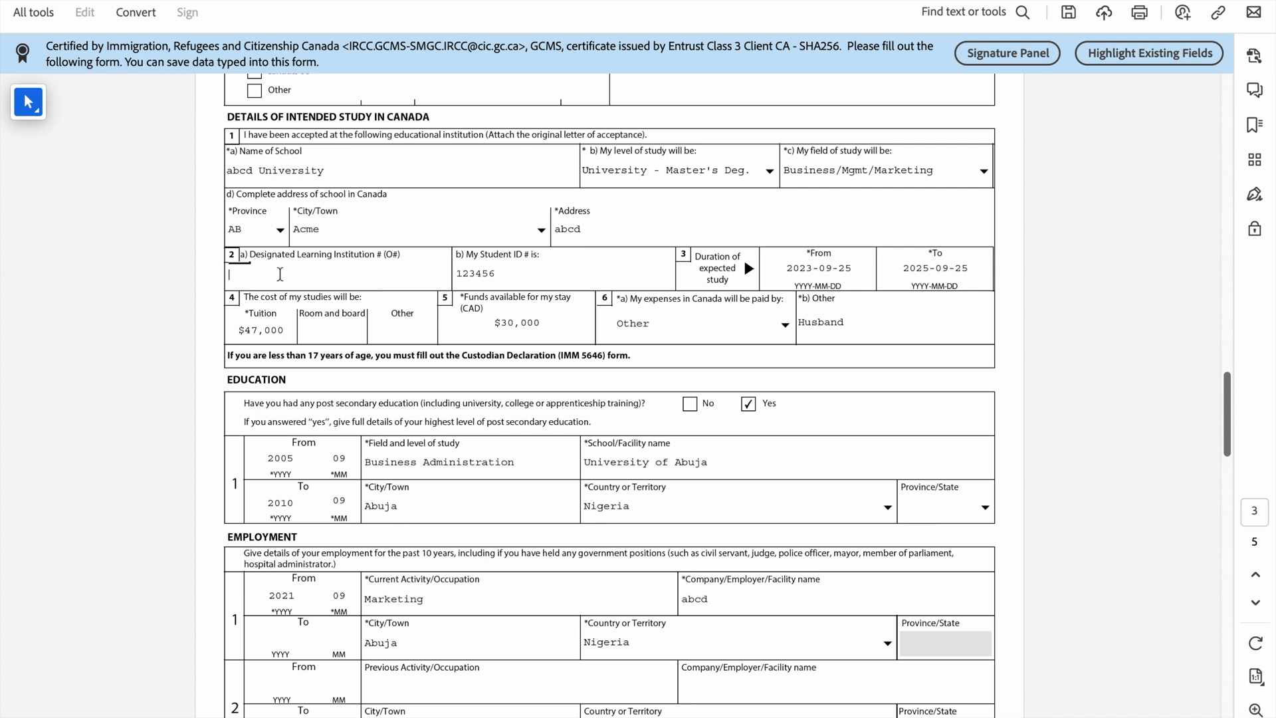
{"action": "type", "text": "O"}
{"action": "type", "text": "193"}
{"action": "type", "text": "77"}
{"action": "type", "text": "23"}
{"action": "type", "text": "5822"}
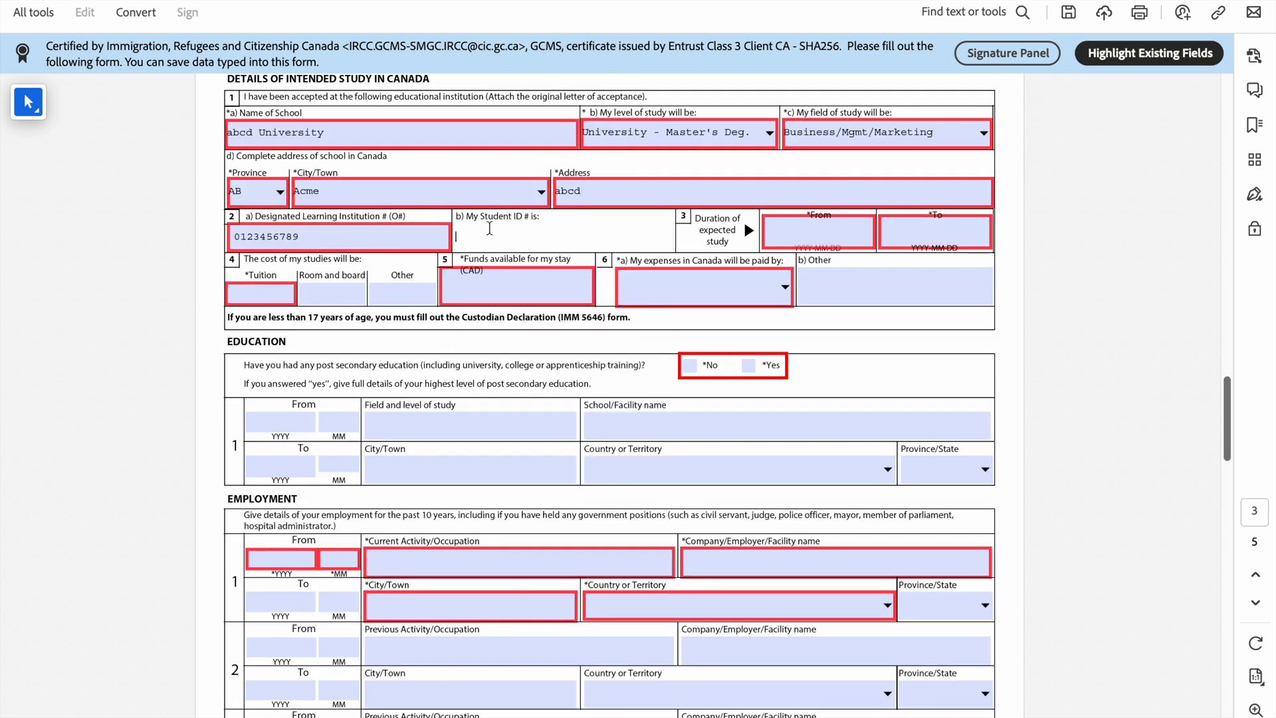
Step: Enter the student ID and study period from 2023-09-25 to 2025-09-25
{"action": "type", "text": "123456"}
{"action": "left_click", "coordinate": [863, 280]}
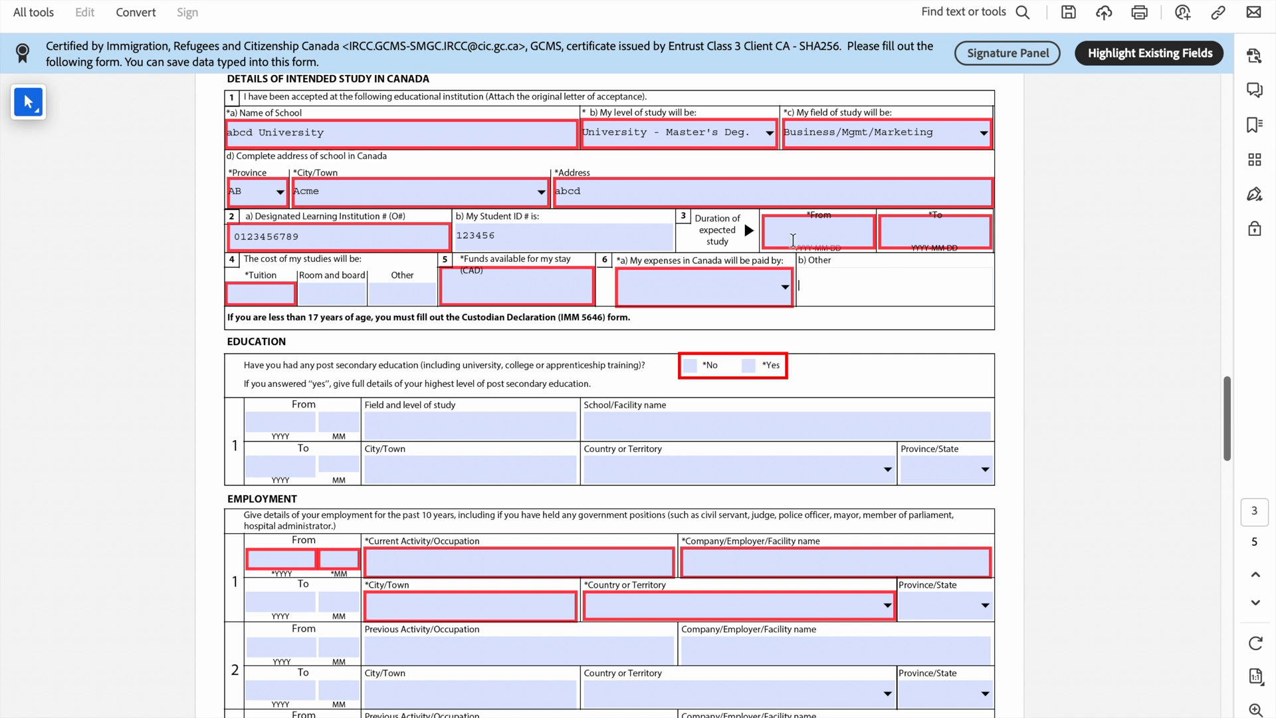
{"action": "left_click", "coordinate": [803, 228]}
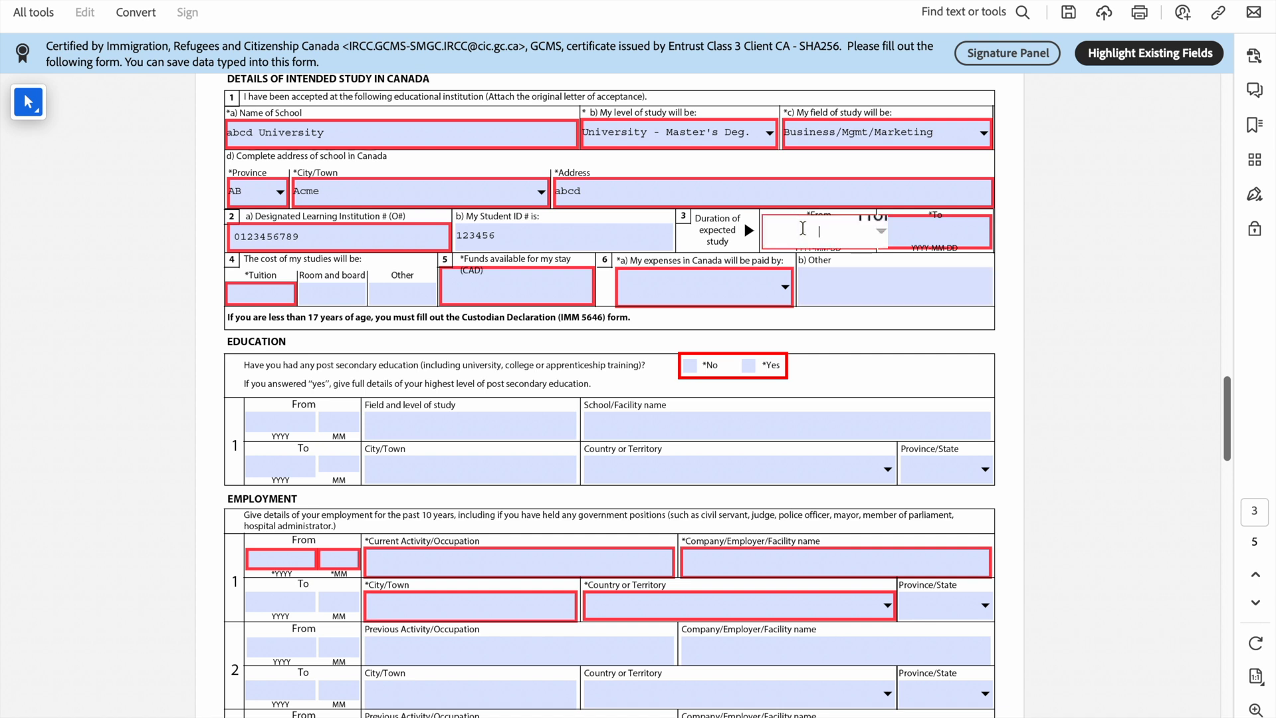
{"action": "type", "text": "2023-09-25"}
{"action": "left_click", "coordinate": [935, 235]}
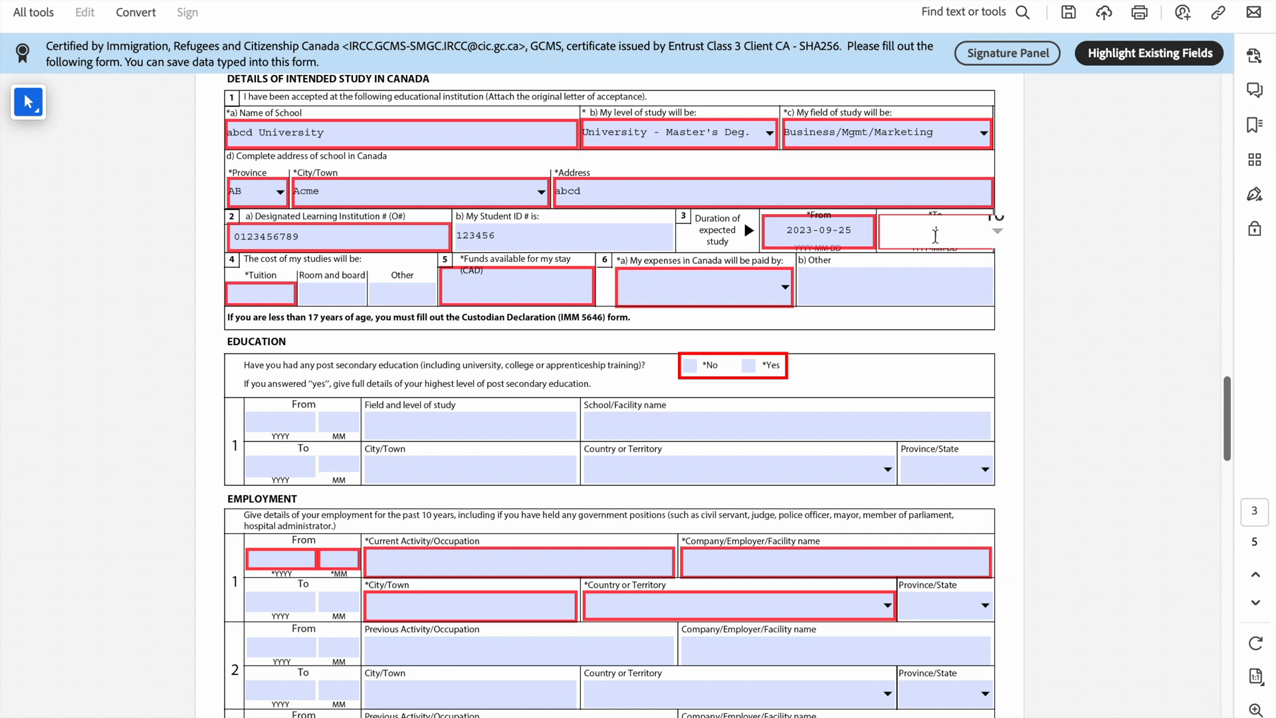
{"action": "type", "text": "2025-09-25"}
{"action": "left_click", "coordinate": [853, 289]}
{"action": "scroll", "coordinate": [648, 295], "scroll_direction": "down", "scroll_amount": 1}
{"action": "scroll", "coordinate": [647, 293], "scroll_direction": "down", "scroll_amount": 1}
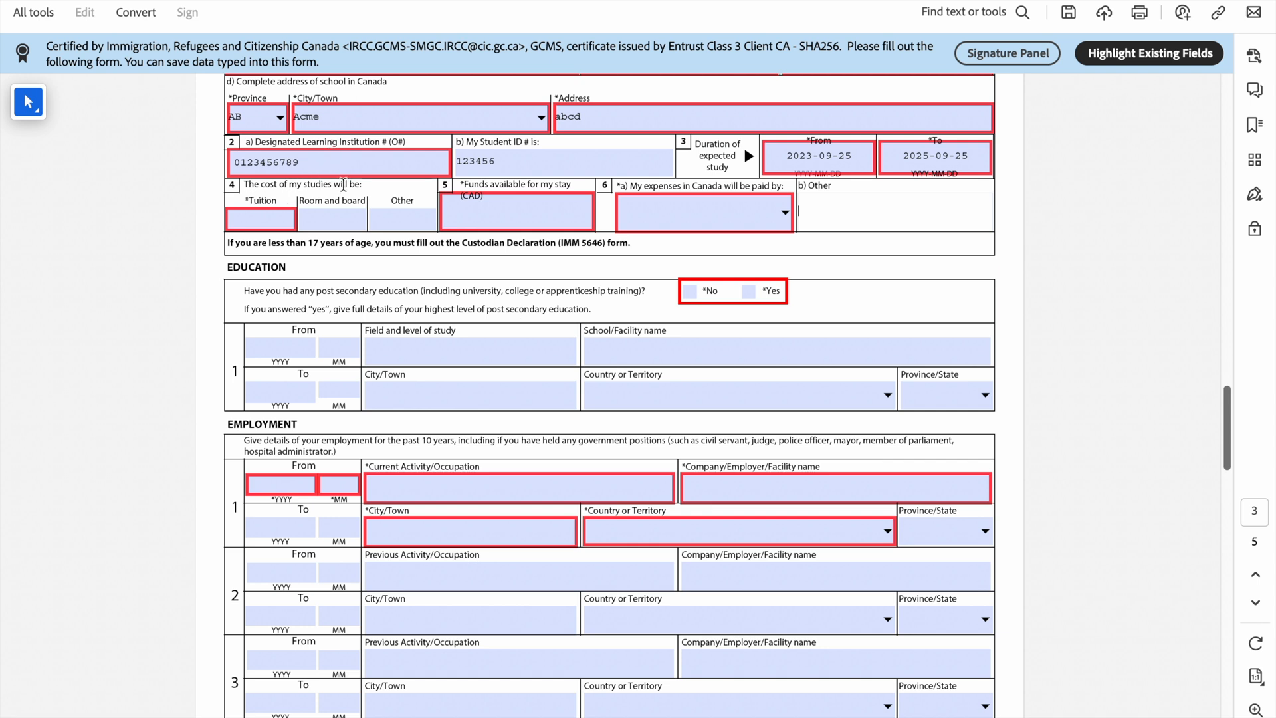
Step: Enter tuition of 47000 and funds available of 30000
{"action": "left_click", "coordinate": [253, 220]}
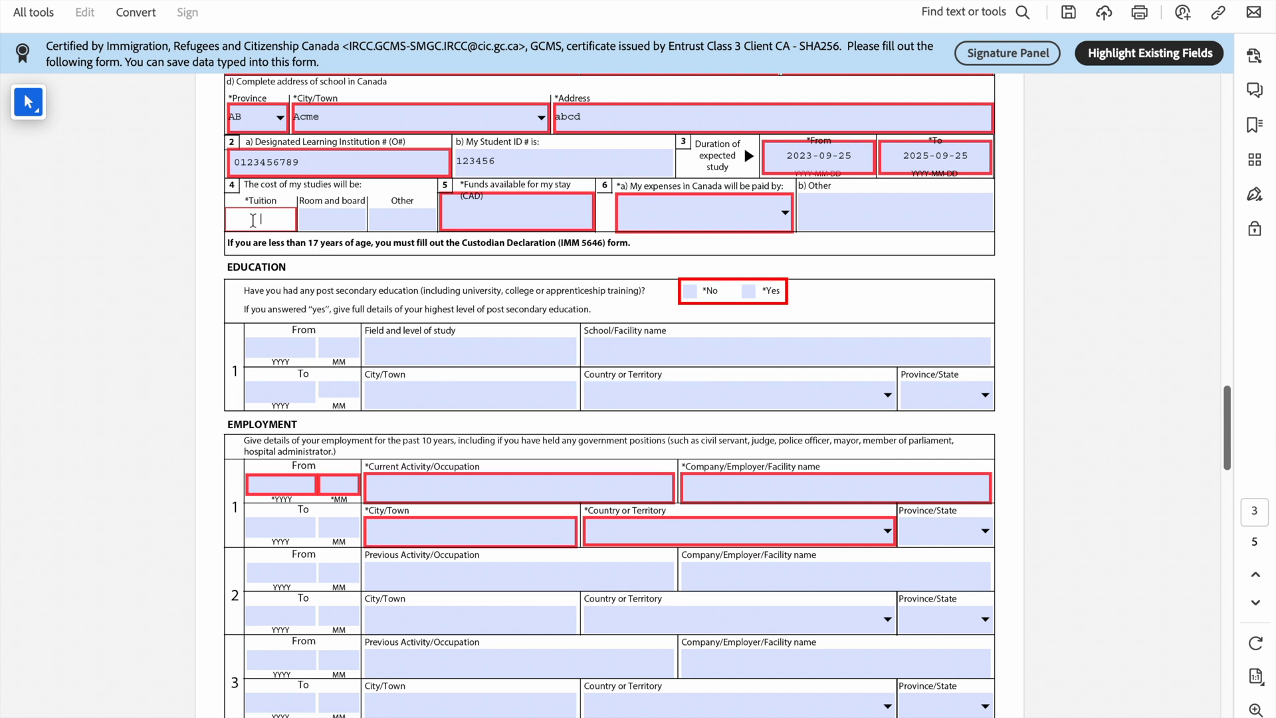
{"action": "type", "text": "47000"}
{"action": "left_click", "coordinate": [332, 221]}
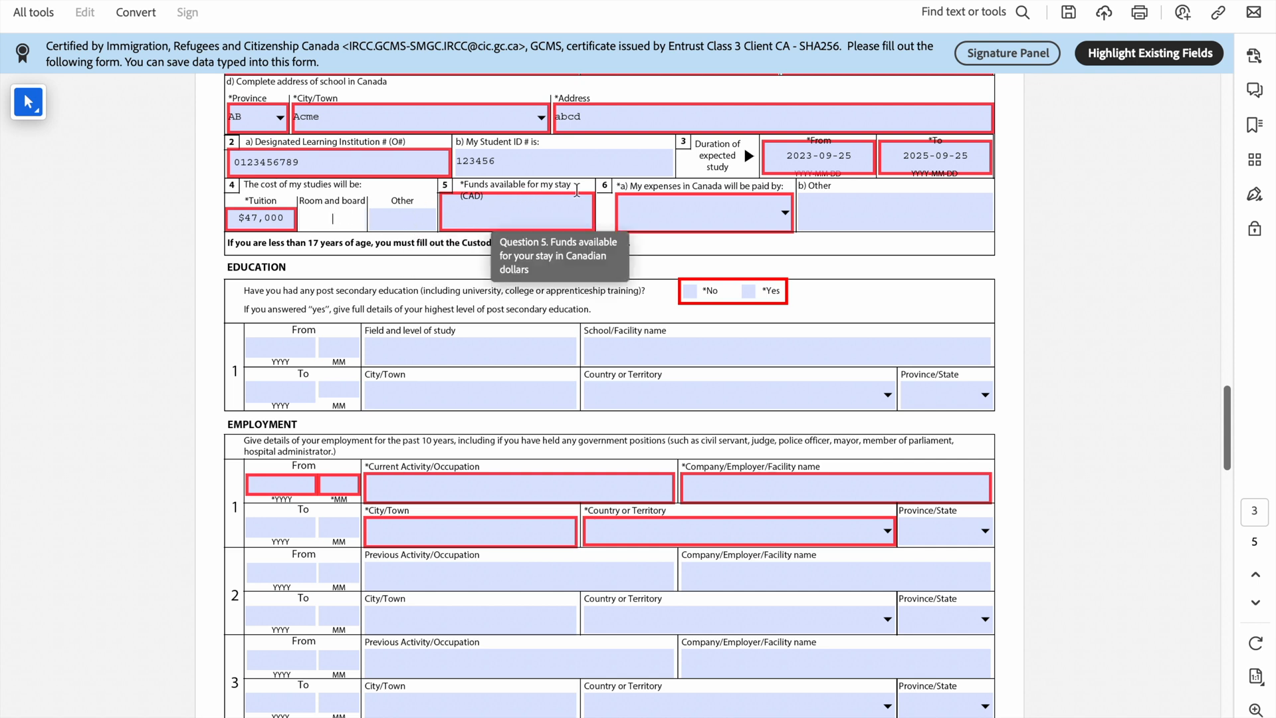
{"action": "left_click", "coordinate": [475, 213]}
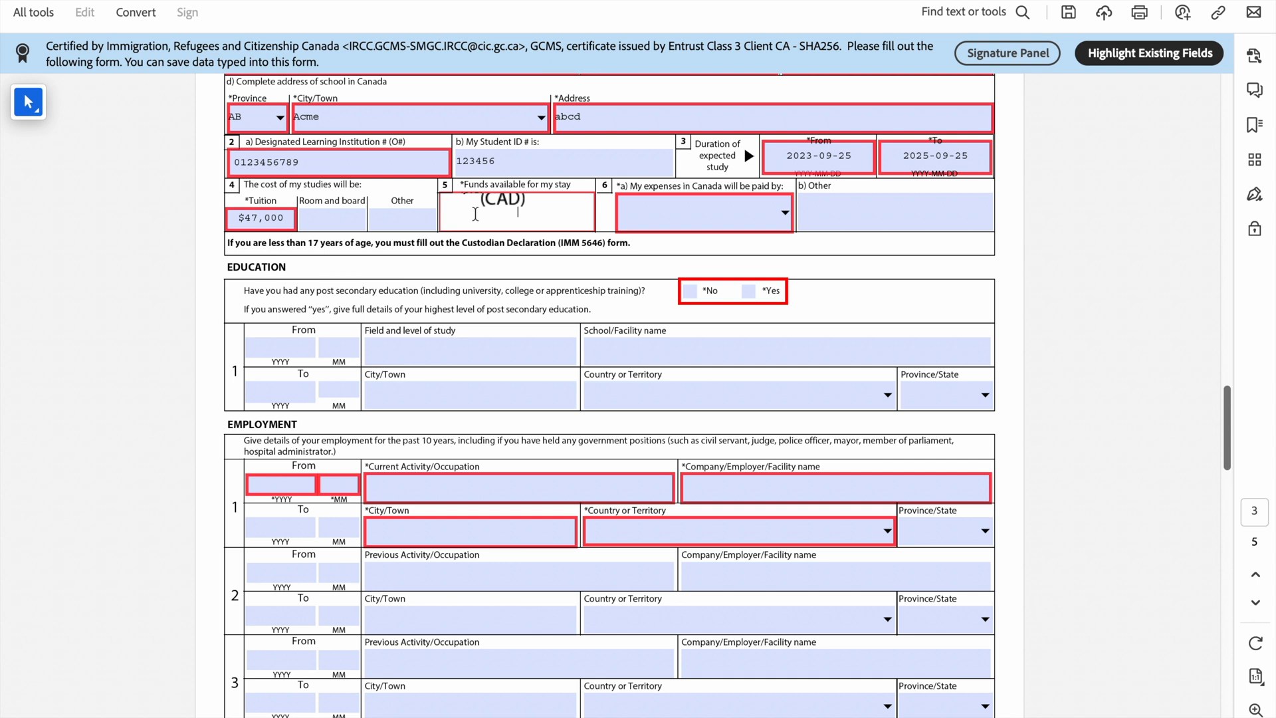
{"action": "type", "text": "30000"}
{"action": "key", "text": "Tab"}
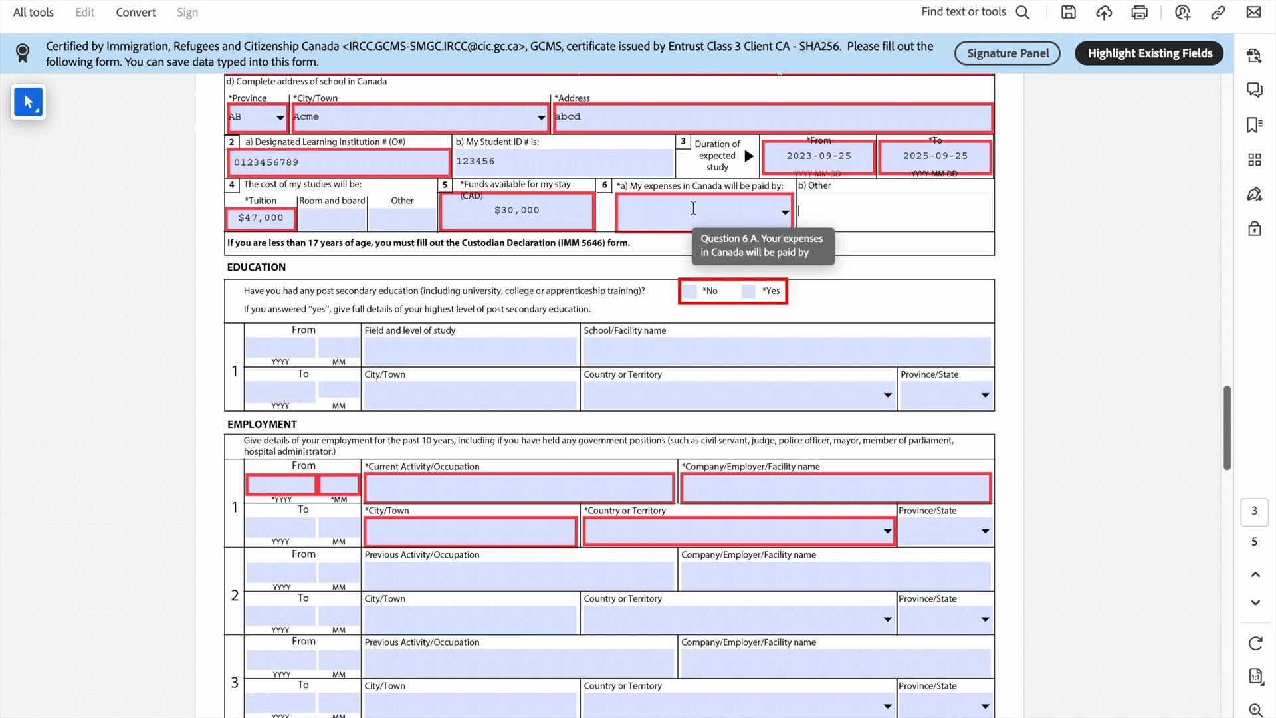
Step: Set expenses paid by Other, specified as Husband
{"action": "left_click", "coordinate": [786, 213]}
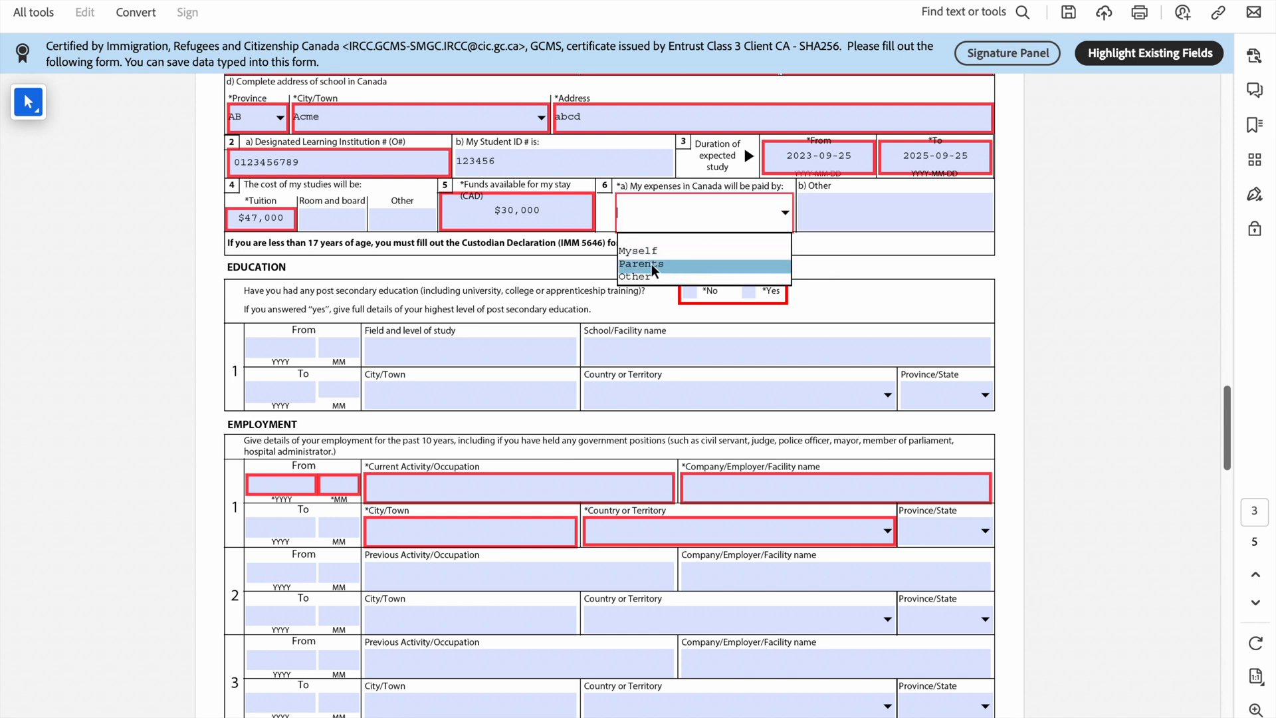
{"action": "left_click", "coordinate": [639, 276]}
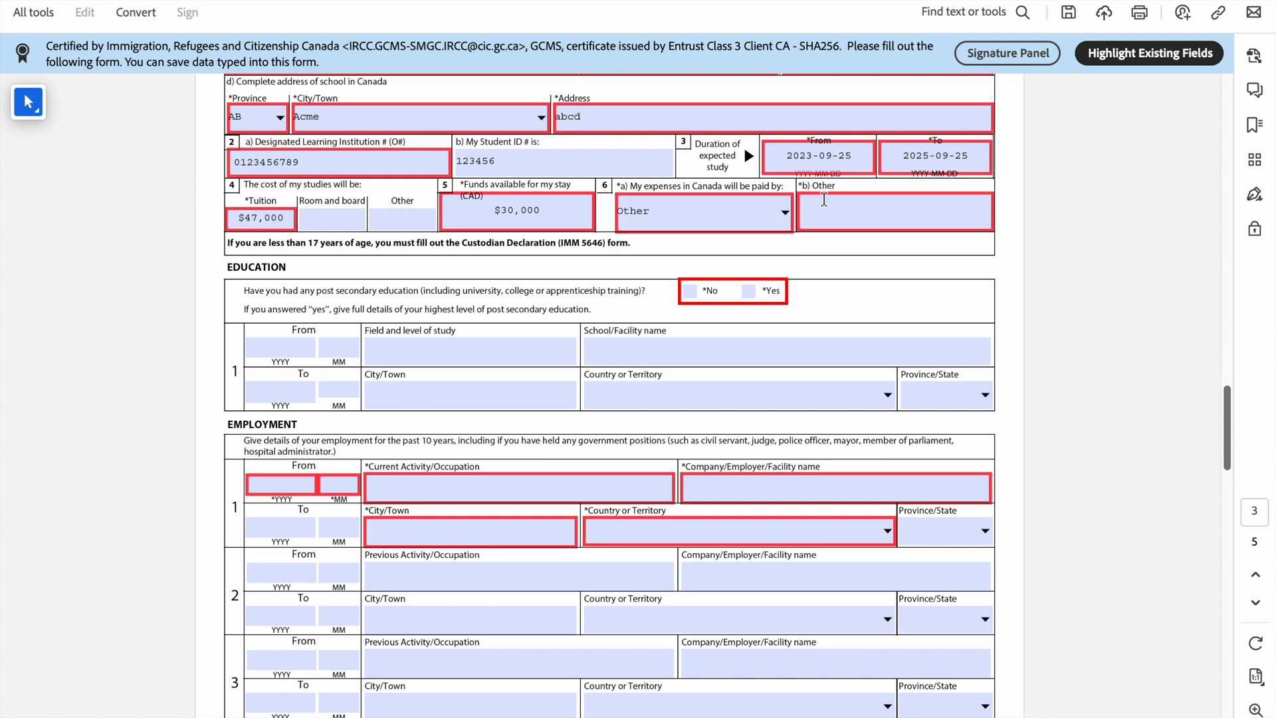
{"action": "left_click", "coordinate": [860, 216]}
{"action": "type", "text": "Husband"}
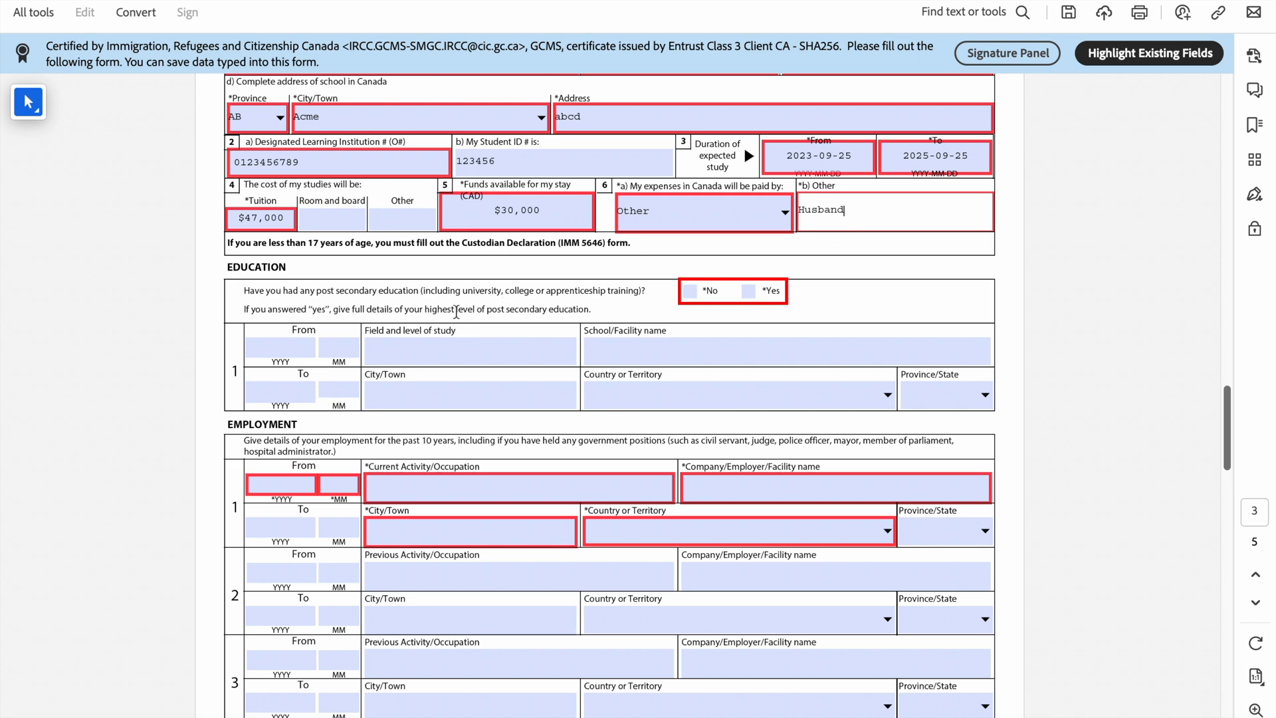
{"action": "scroll", "coordinate": [457, 312], "scroll_direction": "down", "scroll_amount": 3}
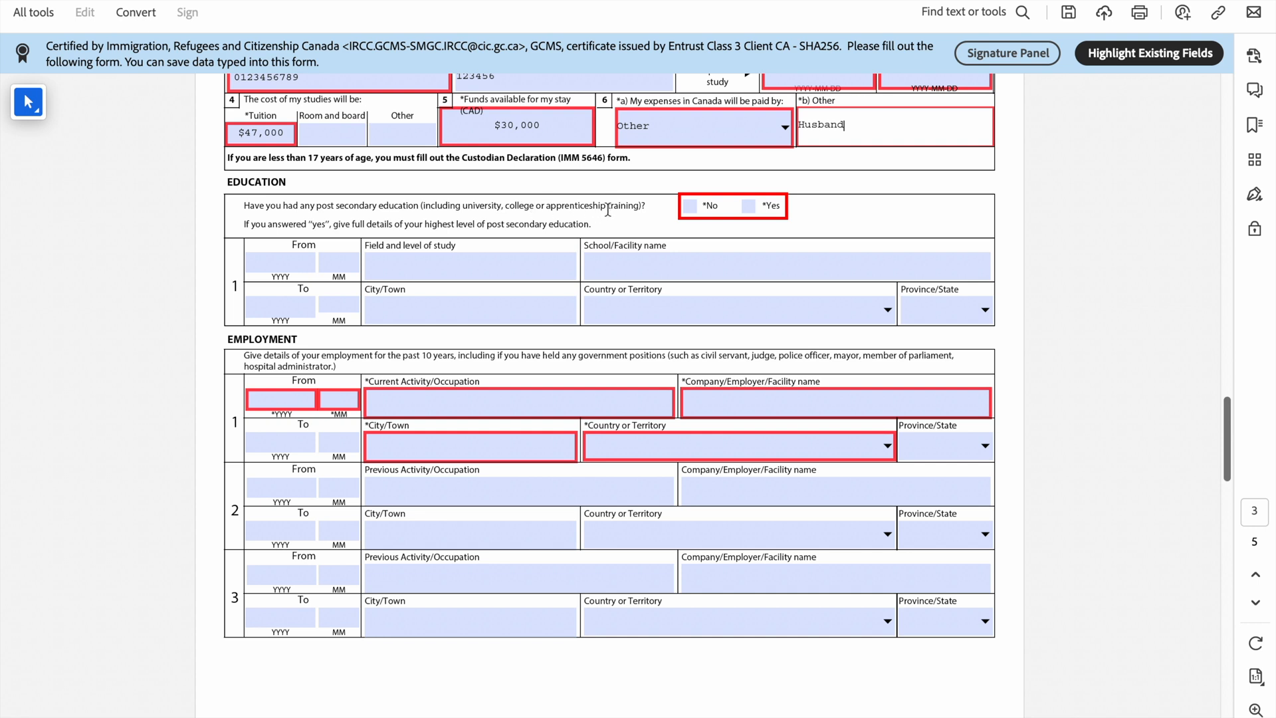
Step: Answer Yes to post-secondary studies from 2005/09 to 2010/09 in Business Administration
{"action": "left_click", "coordinate": [747, 211]}
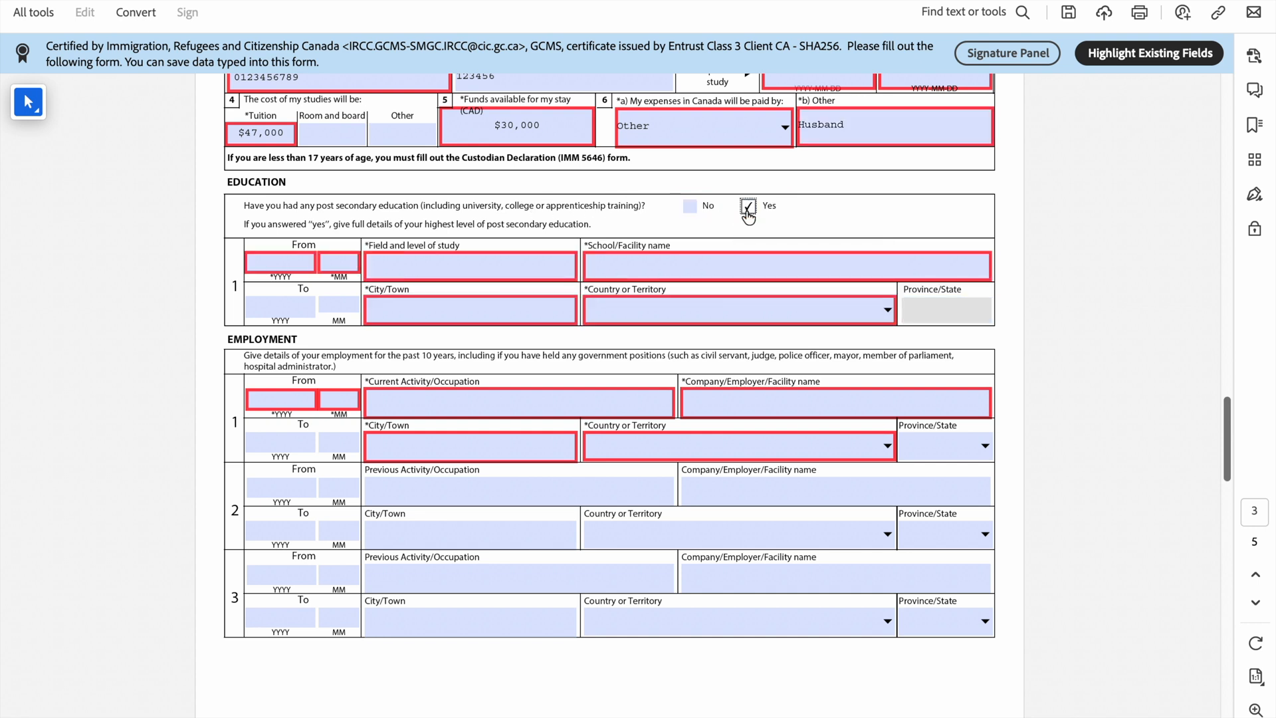
{"action": "scroll", "coordinate": [440, 284], "scroll_direction": "down", "scroll_amount": 1}
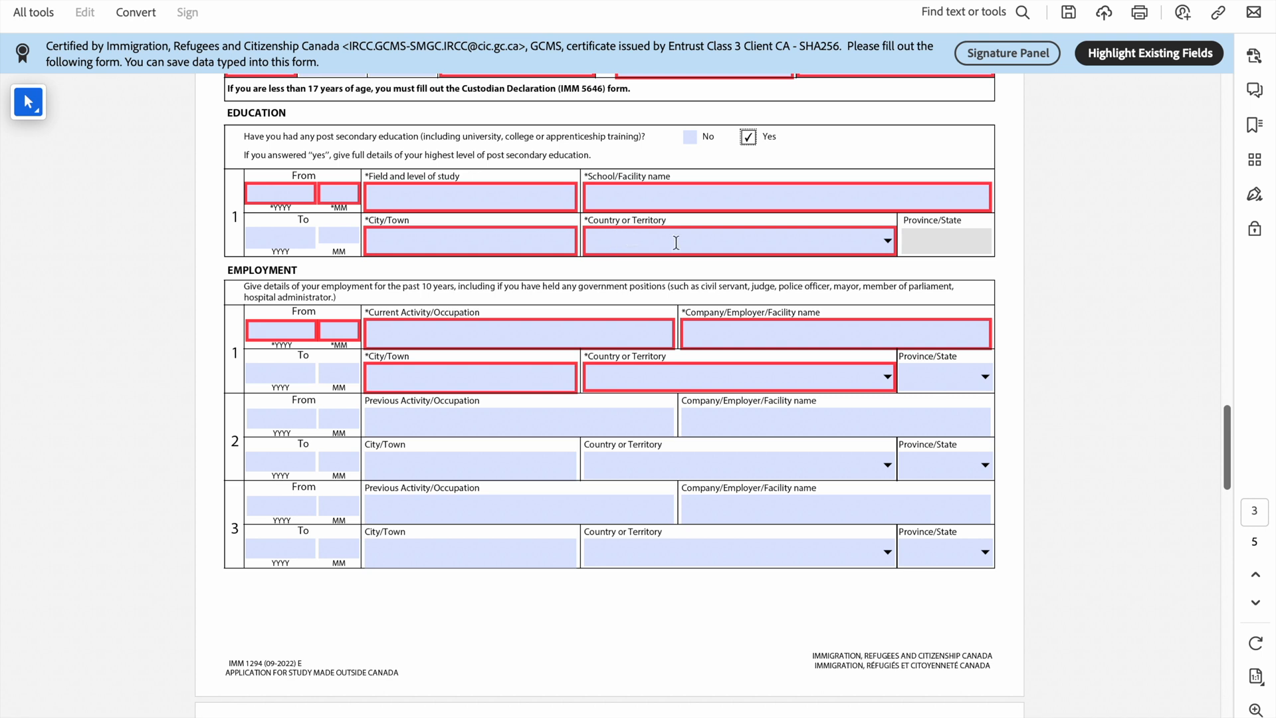
{"action": "left_click", "coordinate": [299, 197]}
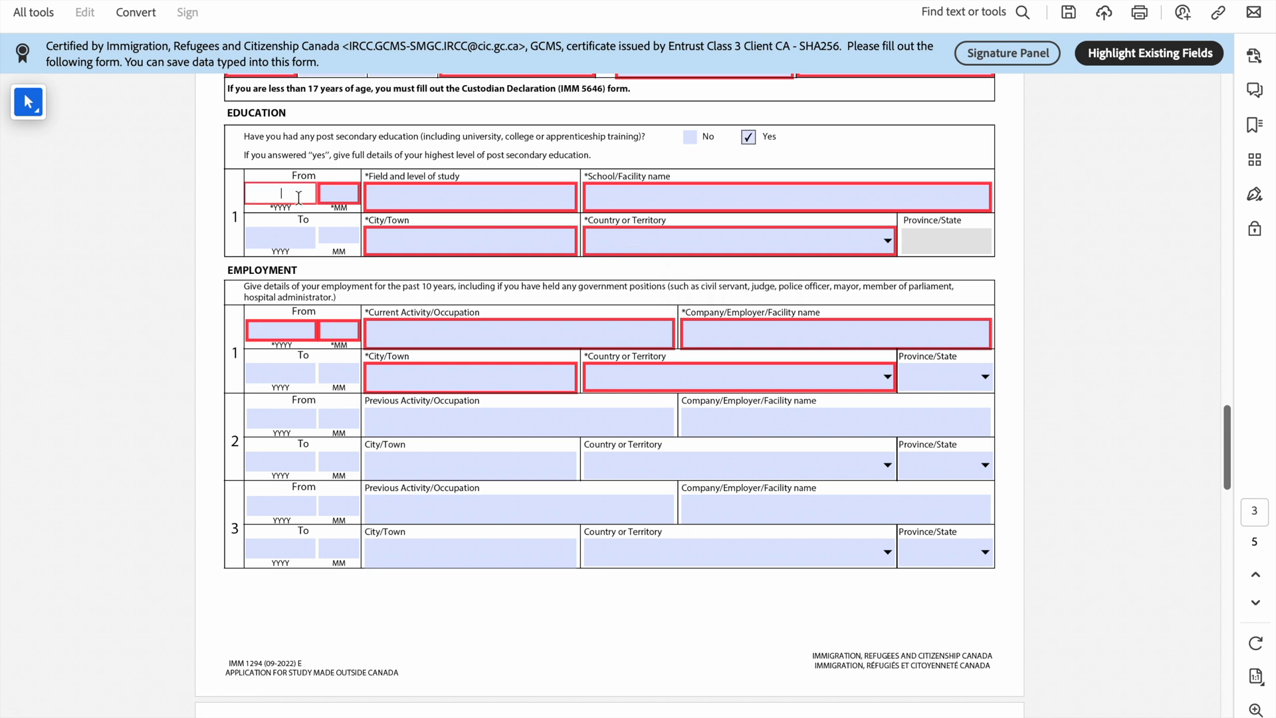
{"action": "type", "text": "2005"}
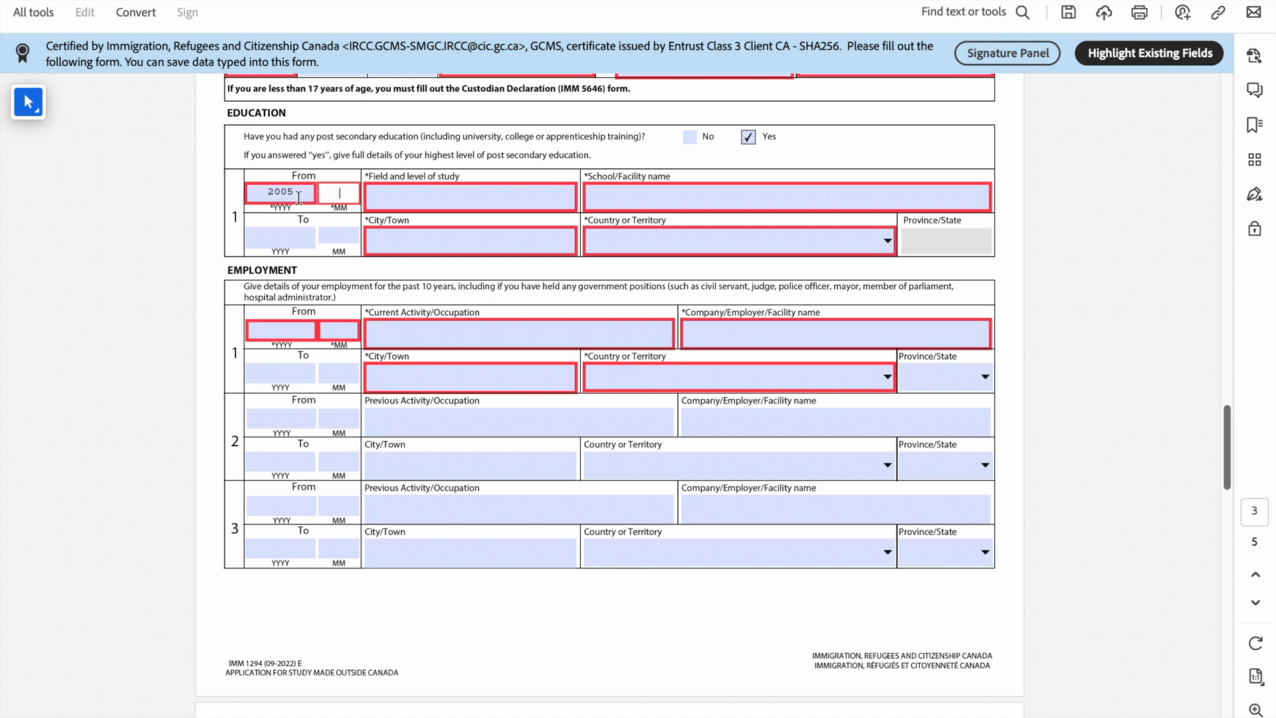
{"action": "type", "text": "09"}
{"action": "left_click", "coordinate": [275, 236]}
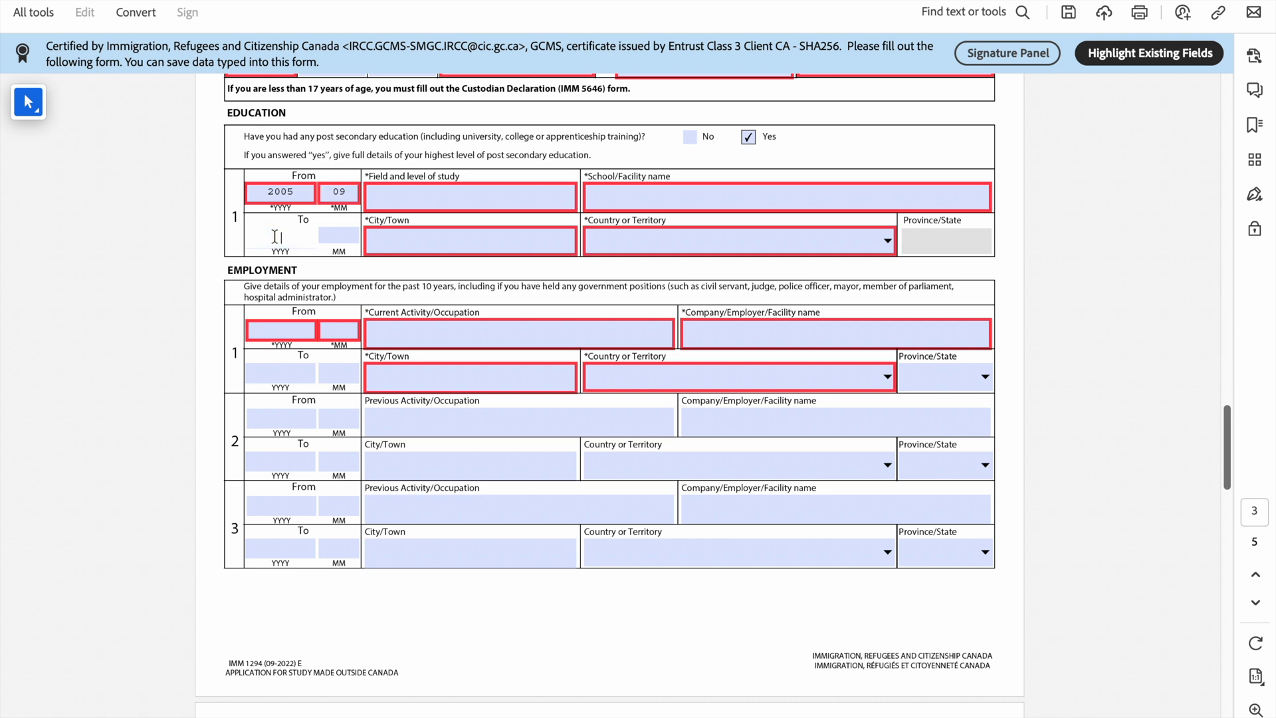
{"action": "type", "text": "2010"}
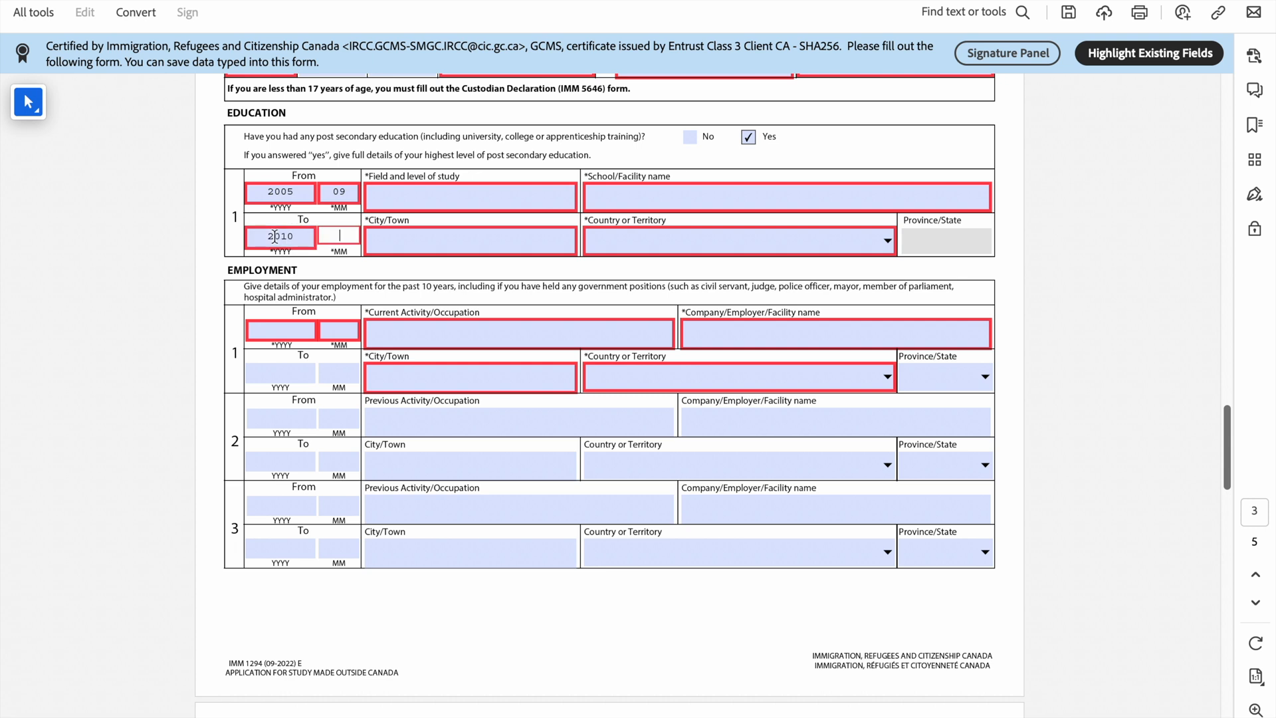
{"action": "type", "text": "09"}
{"action": "left_click", "coordinate": [413, 190]}
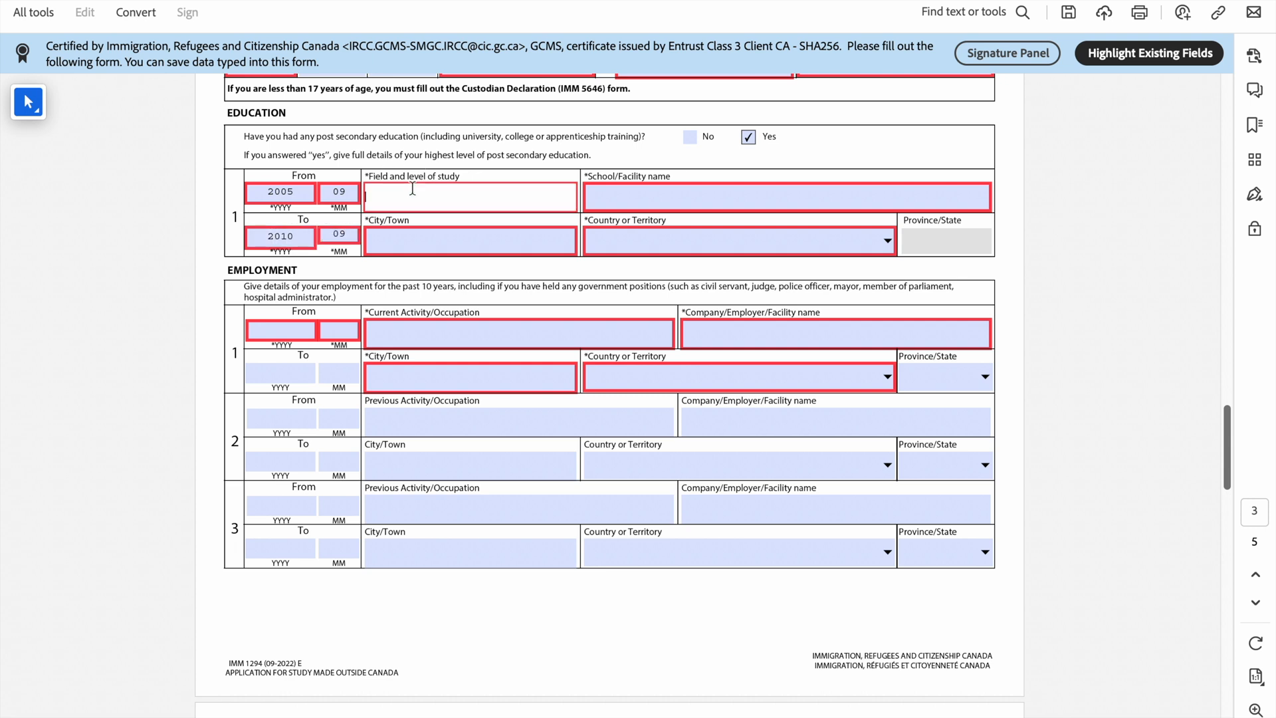
{"action": "type", "text": "Business Administration"}
Step: Enter University of Abuja as the school name and Abuja as its city
{"action": "left_click", "coordinate": [671, 201]}
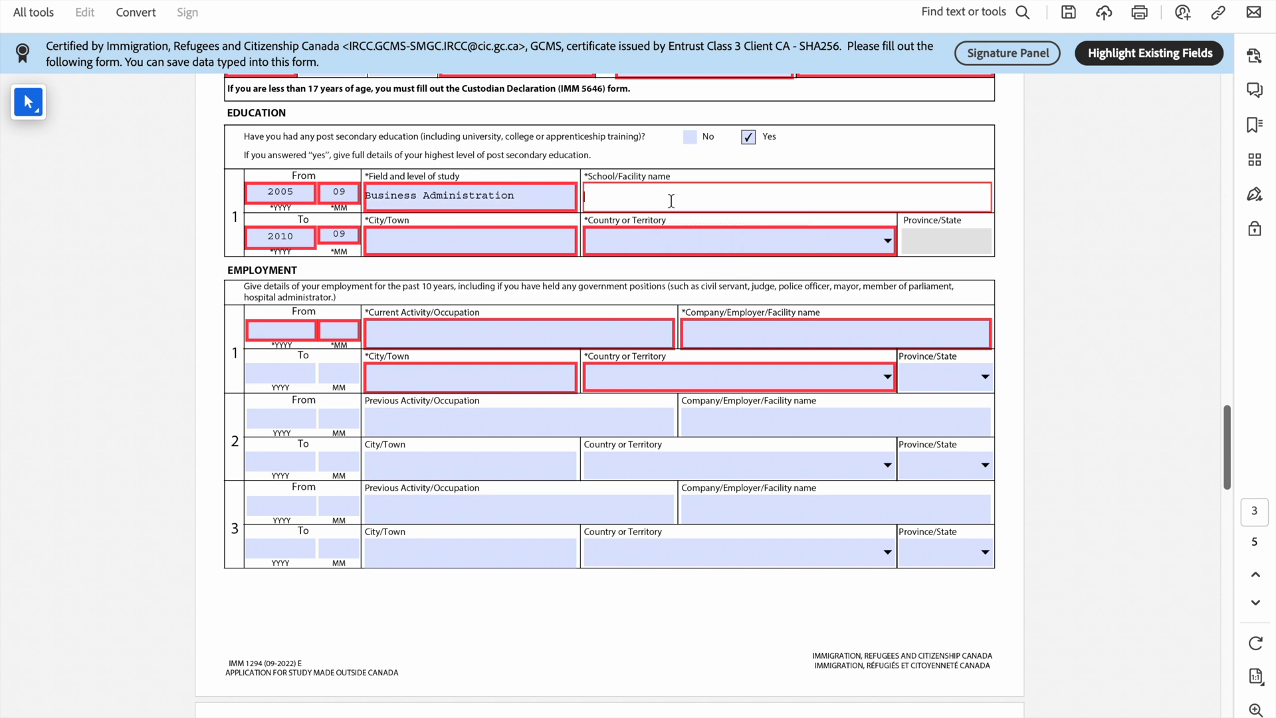
{"action": "type", "text": "University of Abuja"}
{"action": "left_click", "coordinate": [385, 247]}
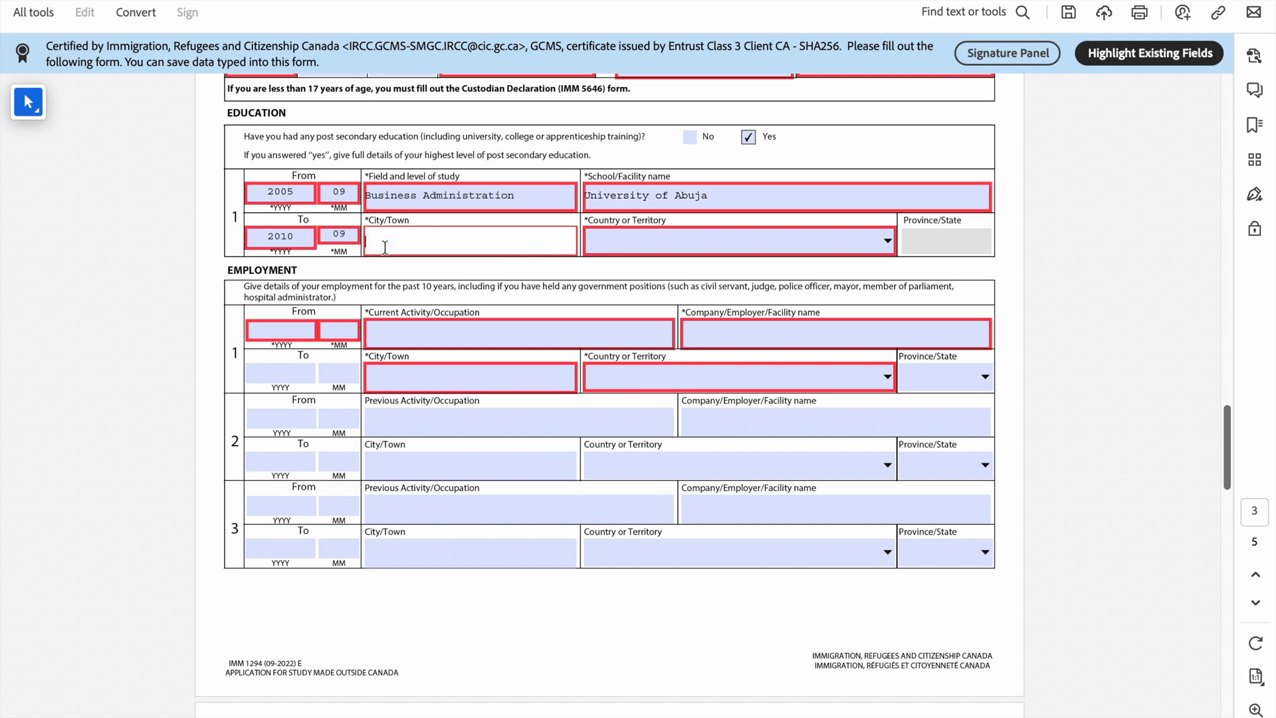
{"action": "type", "text": "Abuja"}
Step: Choose Nigeria as the school's country or territory
{"action": "left_click", "coordinate": [892, 244]}
{"action": "type", "text": "n"}
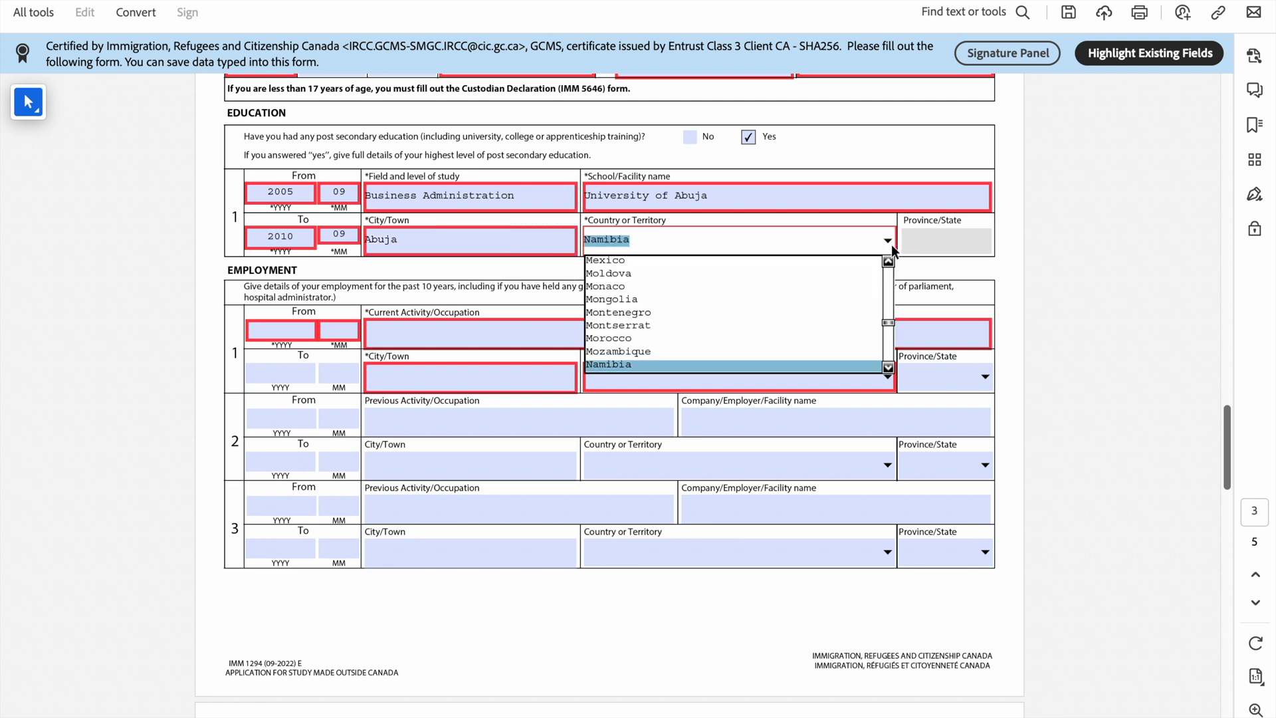
{"action": "left_click", "coordinate": [888, 367]}
{"action": "left_click", "coordinate": [888, 368]}
{"action": "left_click", "coordinate": [889, 367]}
{"action": "left_click", "coordinate": [889, 368]}
{"action": "left_click", "coordinate": [888, 367]}
{"action": "left_click", "coordinate": [889, 367]}
{"action": "left_click", "coordinate": [888, 368]}
{"action": "left_click", "coordinate": [888, 368]}
{"action": "left_click", "coordinate": [889, 367]}
{"action": "left_click", "coordinate": [889, 368]}
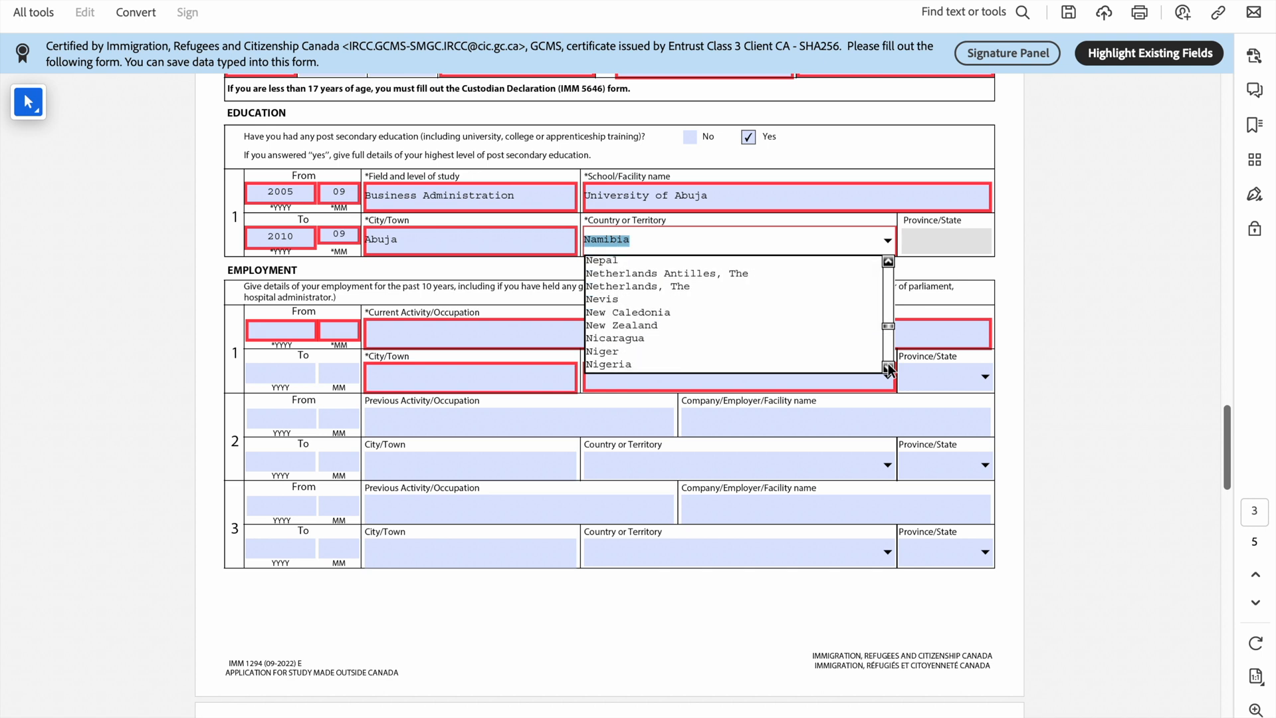
{"action": "left_click", "coordinate": [845, 363]}
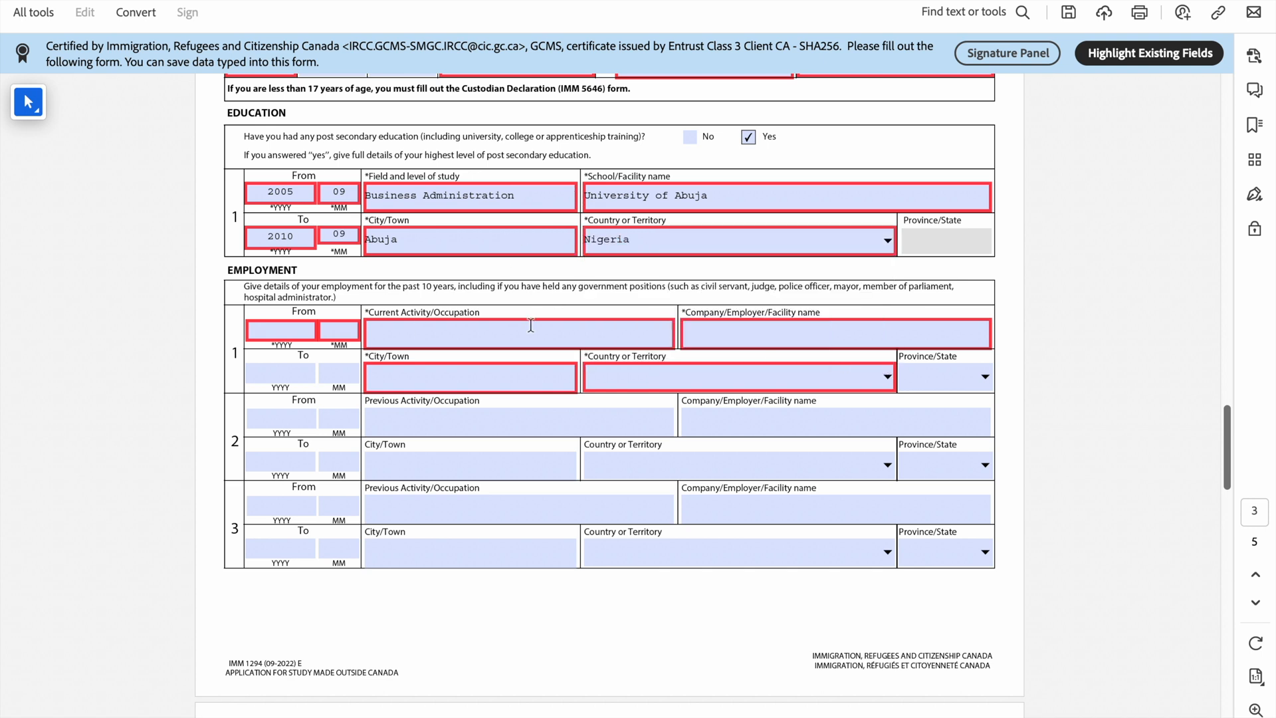
Step: Start employment record 1 from 2021/09 with current occupation Marketing
{"action": "scroll", "coordinate": [417, 329], "scroll_direction": "down", "scroll_amount": 2}
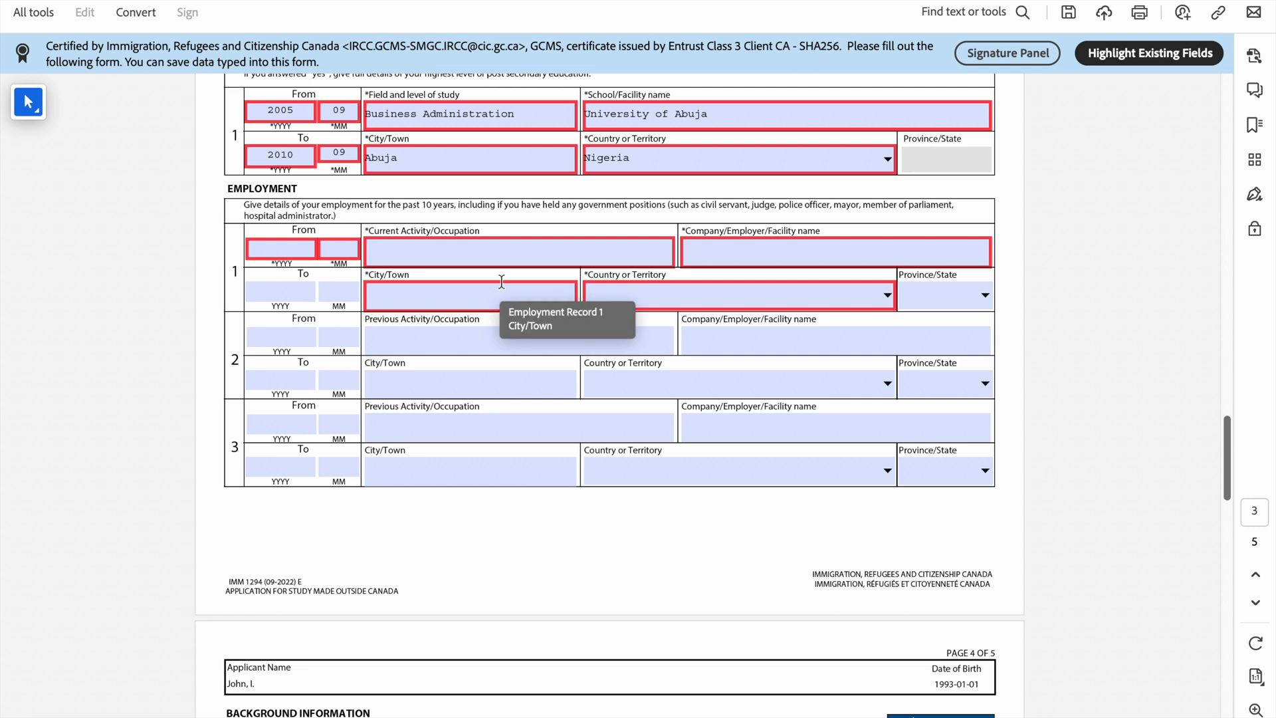
{"action": "left_click", "coordinate": [287, 252]}
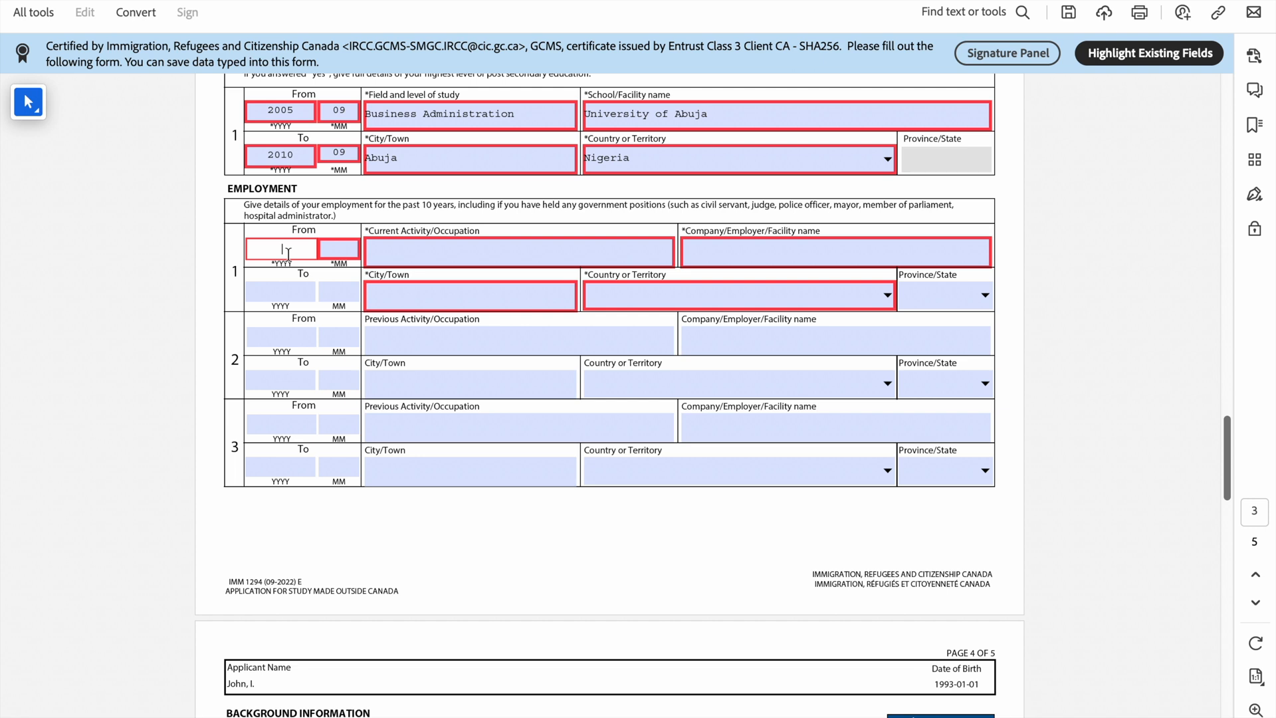
{"action": "type", "text": "2021"}
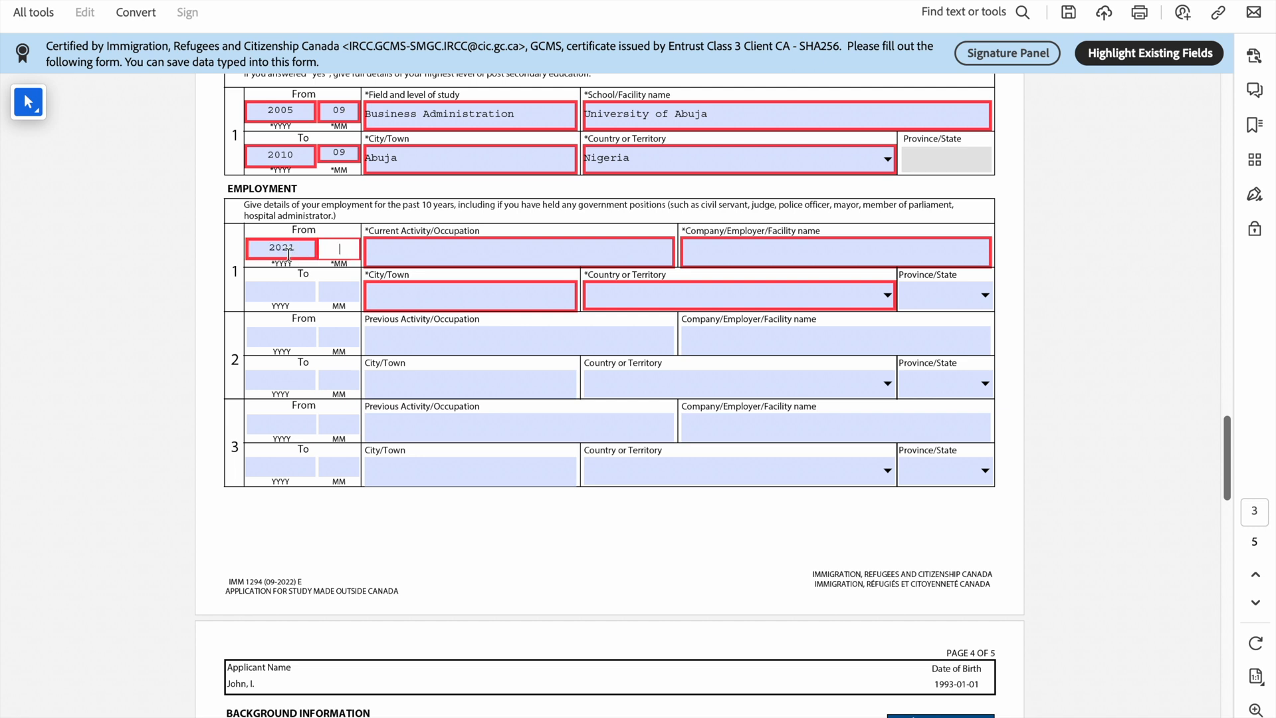
{"action": "type", "text": "09"}
{"action": "left_click", "coordinate": [407, 256]}
{"action": "type", "text": "Marketing"}
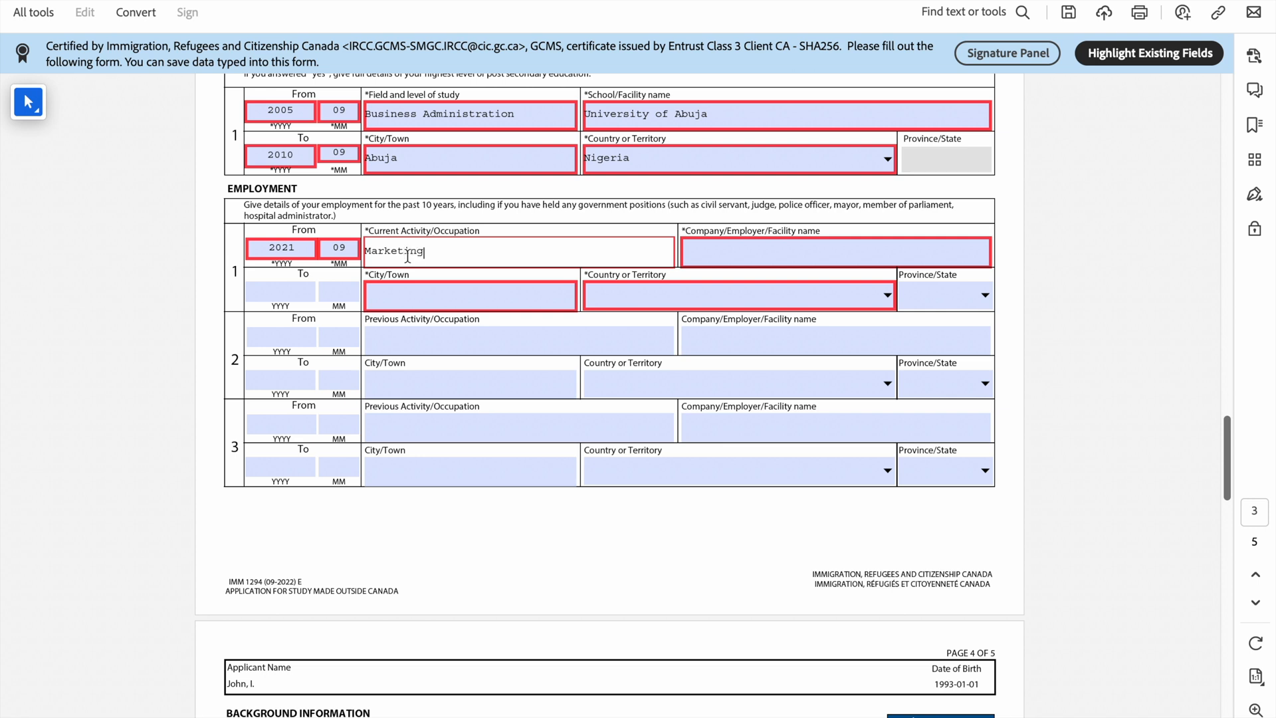
Step: Enter abcd as the employer and Abuja as the job's city
{"action": "left_click", "coordinate": [752, 256]}
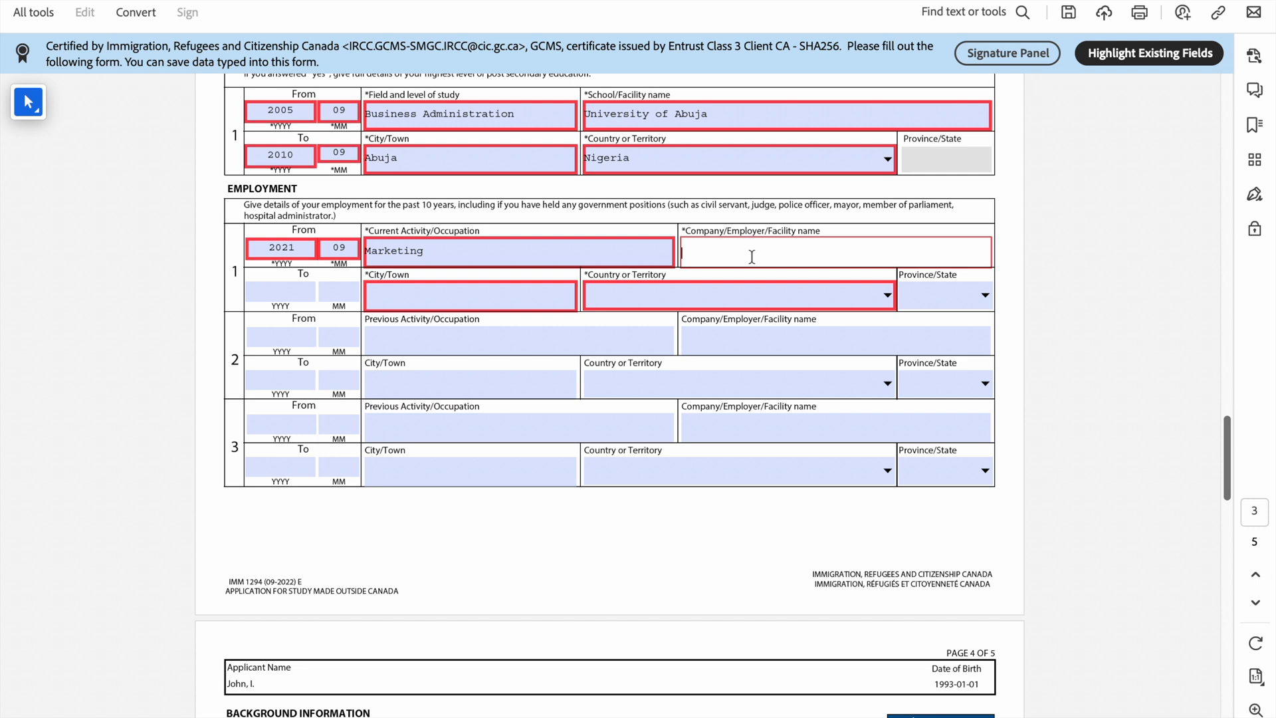
{"action": "type", "text": "abcd"}
{"action": "left_click", "coordinate": [409, 294]}
{"action": "type", "text": "Abuja"}
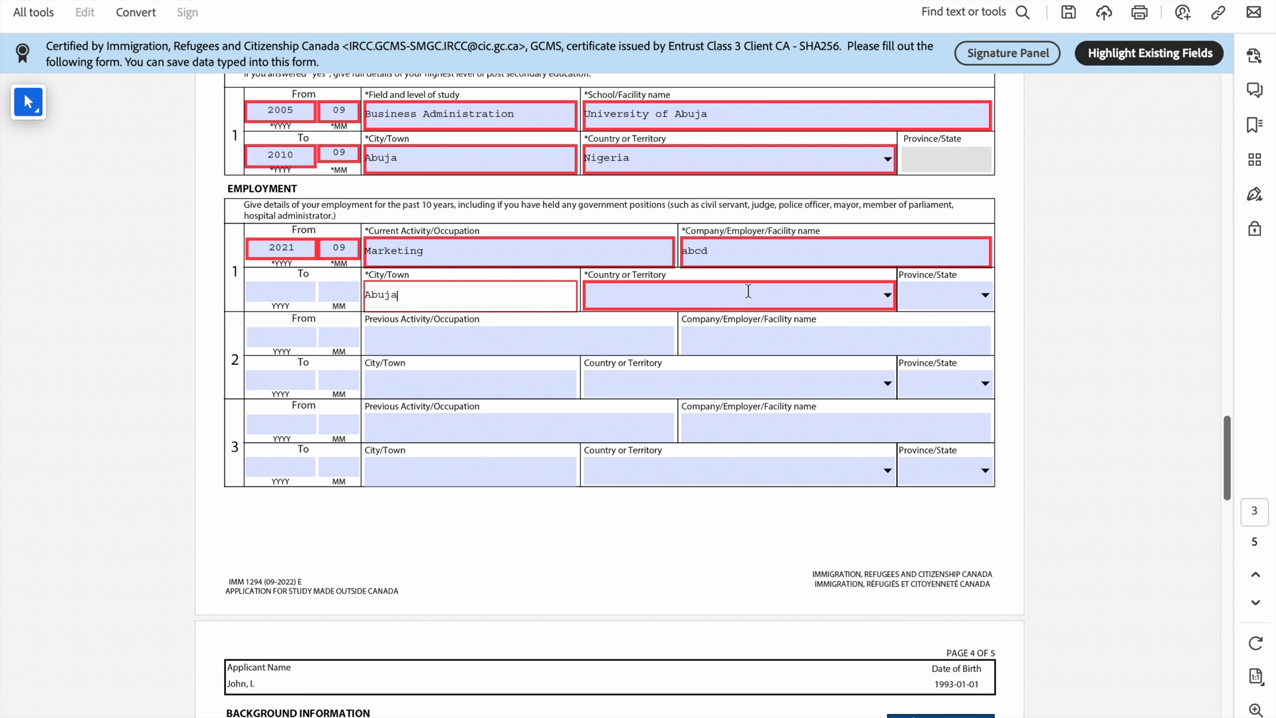
Step: Choose Nigeria as the employment record's country or territory
{"action": "left_click", "coordinate": [888, 296]}
{"action": "type", "text": "n"}
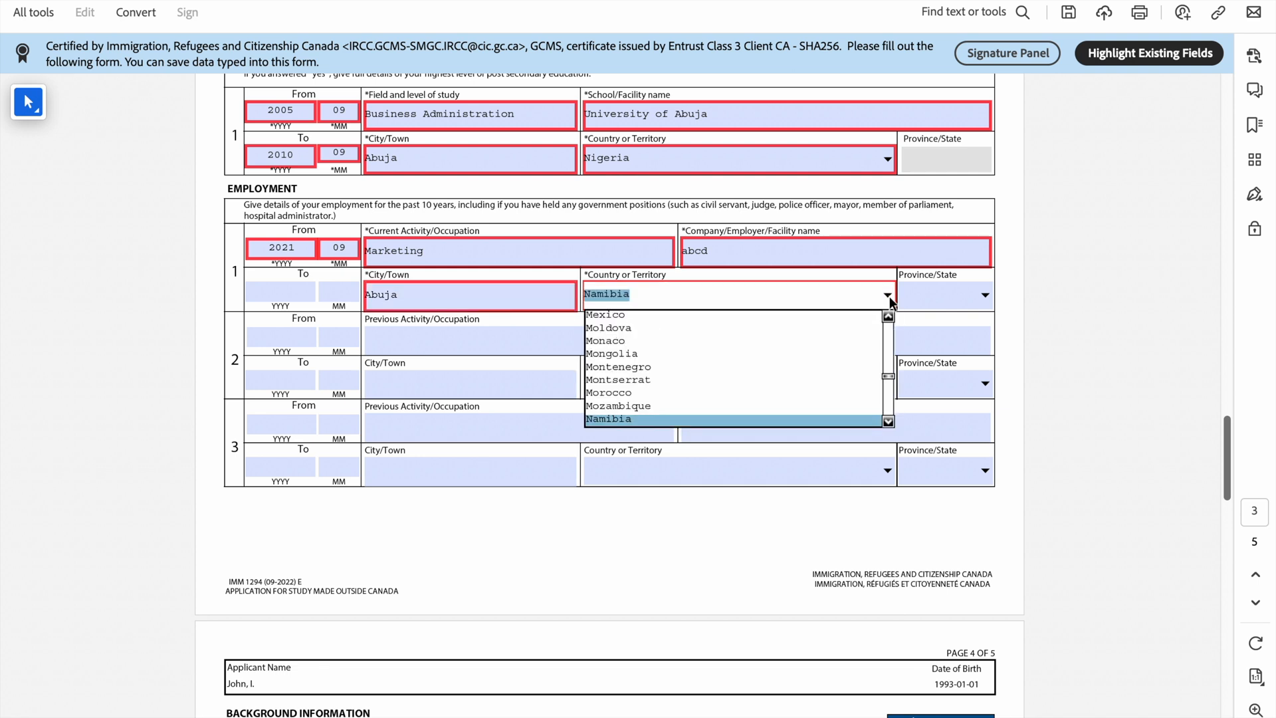
{"action": "left_click", "coordinate": [889, 422]}
{"action": "left_click", "coordinate": [889, 422]}
{"action": "left_click", "coordinate": [890, 422]}
{"action": "left_click", "coordinate": [889, 422]}
{"action": "left_click", "coordinate": [889, 421]}
{"action": "left_click", "coordinate": [889, 422]}
{"action": "left_click", "coordinate": [890, 422]}
{"action": "left_click", "coordinate": [889, 422]}
{"action": "left_click", "coordinate": [890, 422]}
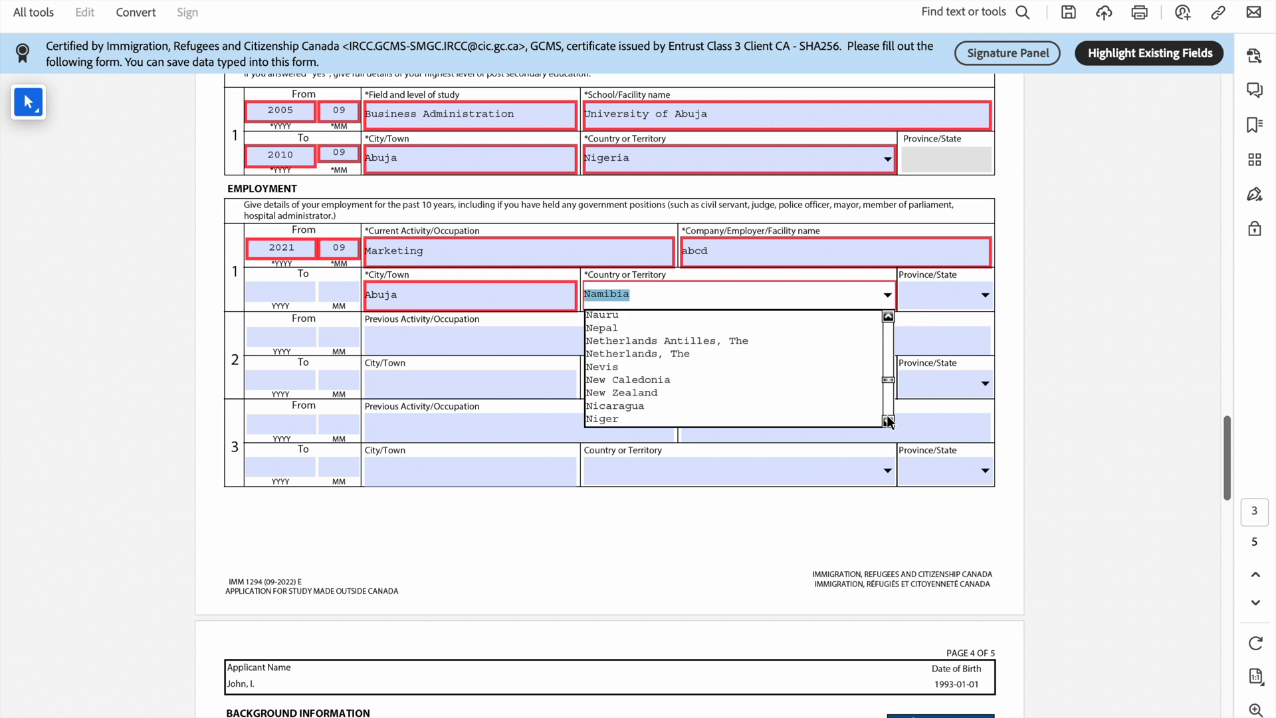
{"action": "left_click", "coordinate": [889, 422]}
{"action": "left_click", "coordinate": [818, 417]}
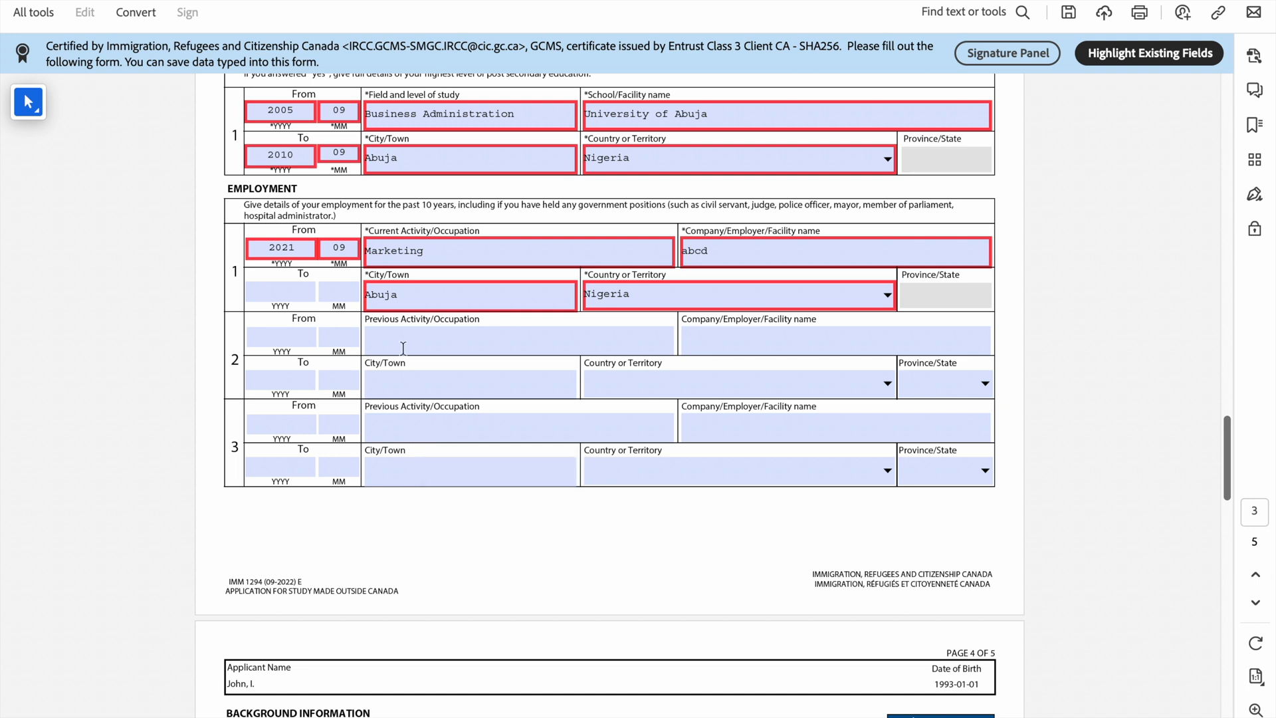
{"action": "left_click", "coordinate": [468, 251]}
{"action": "scroll", "coordinate": [394, 301], "scroll_direction": "up", "scroll_amount": 2}
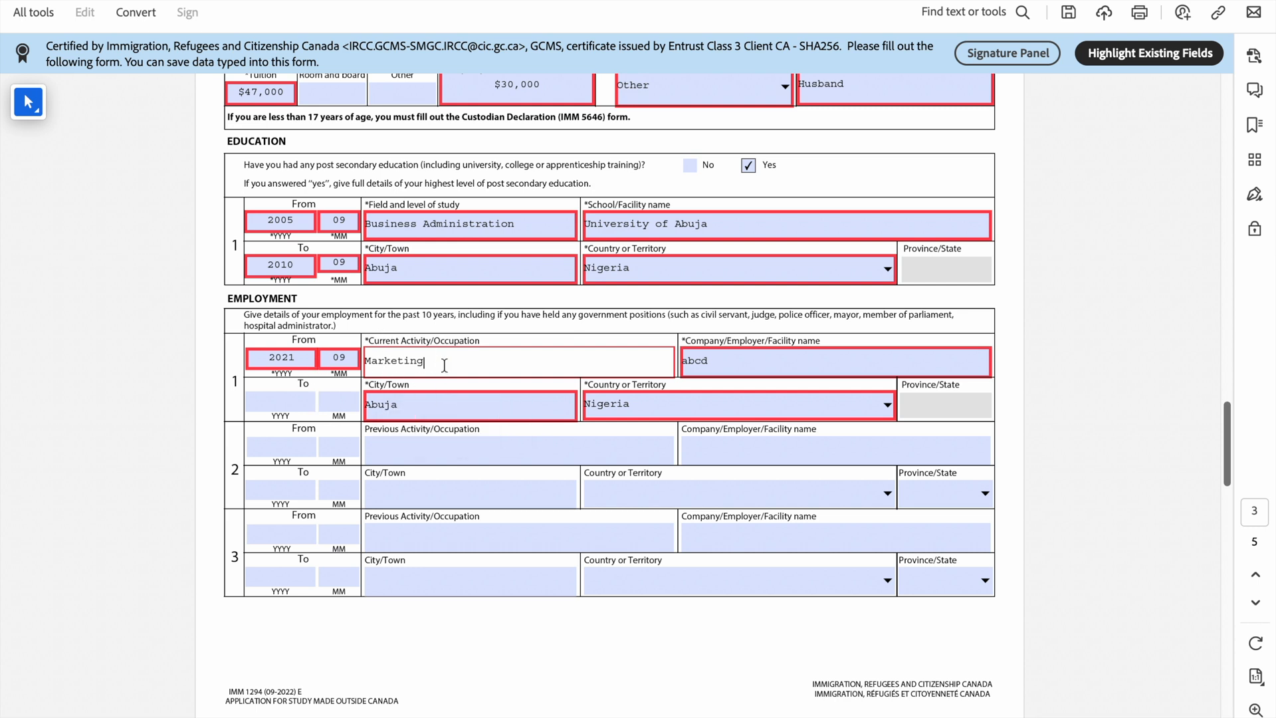
{"action": "double_click", "coordinate": [393, 364]}
{"action": "type", "text": "N/A"}
{"action": "key", "text": "BackSpace"}
{"action": "key", "text": "BackSpace"}
{"action": "key", "text": "BackSpace"}
{"action": "type", "text": "Marketing"}
Step: Scroll past Employment to page 4's Background Information questions
{"action": "scroll", "coordinate": [394, 364], "scroll_direction": "down", "scroll_amount": 3}
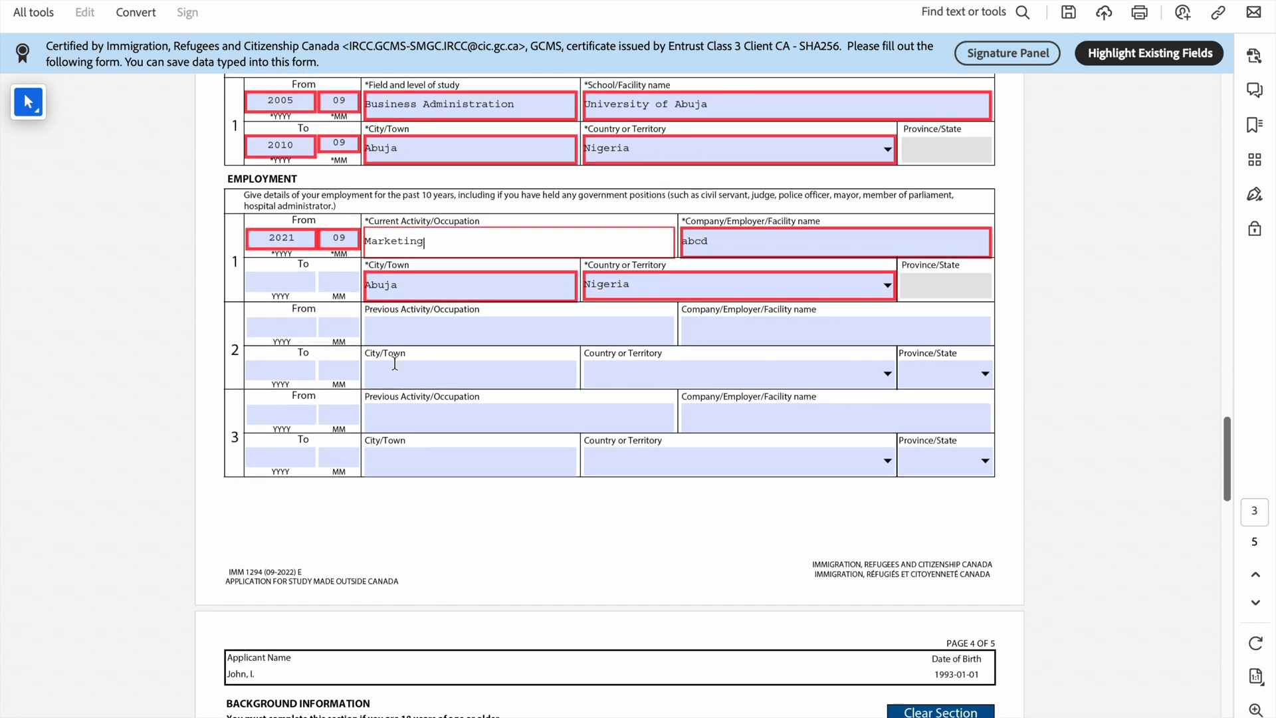
{"action": "scroll", "coordinate": [385, 370], "scroll_direction": "down", "scroll_amount": 5}
{"action": "scroll", "coordinate": [425, 353], "scroll_direction": "up", "scroll_amount": 5}
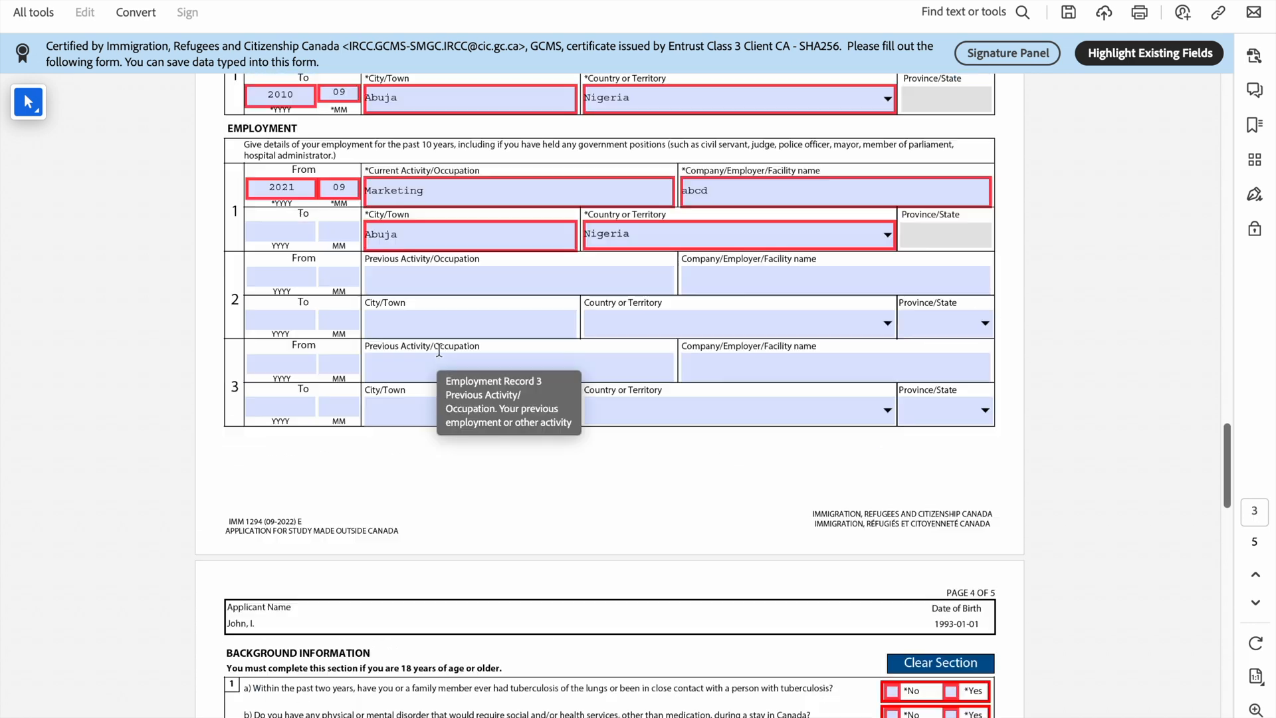
{"action": "scroll", "coordinate": [438, 349], "scroll_direction": "up", "scroll_amount": 1}
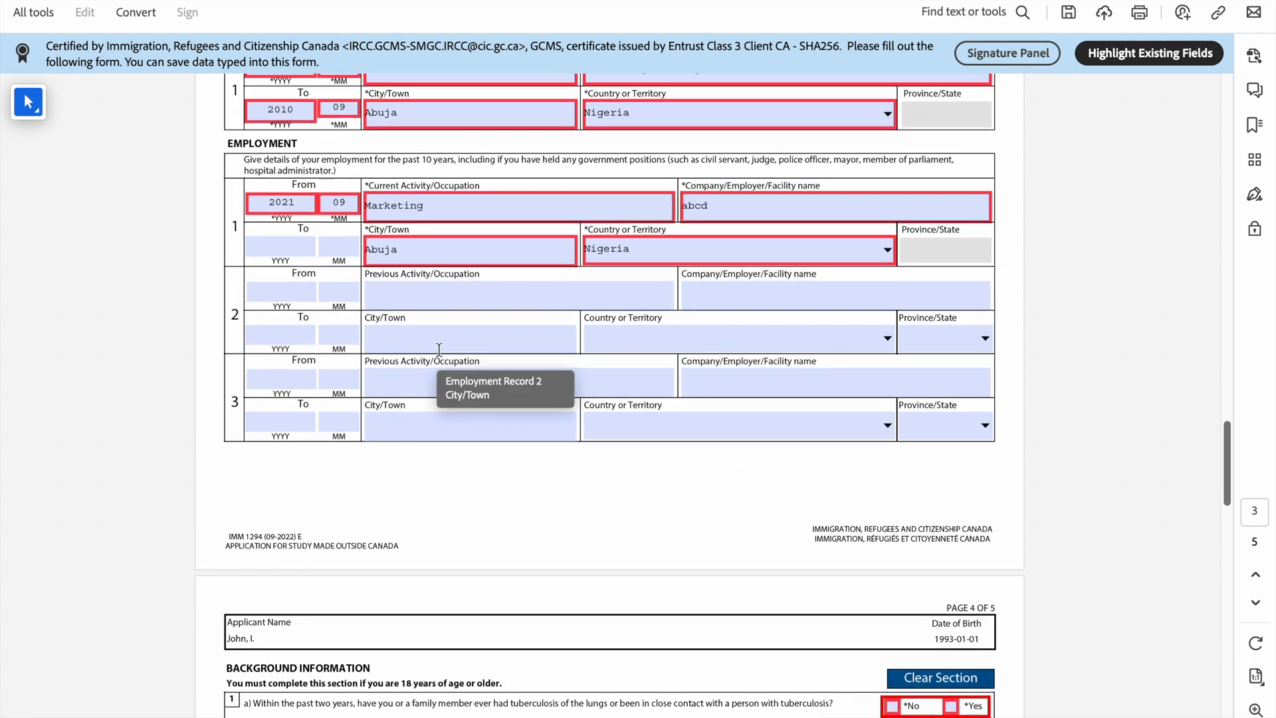
{"action": "scroll", "coordinate": [439, 350], "scroll_direction": "down", "scroll_amount": 1}
{"action": "scroll", "coordinate": [438, 349], "scroll_direction": "down", "scroll_amount": 6}
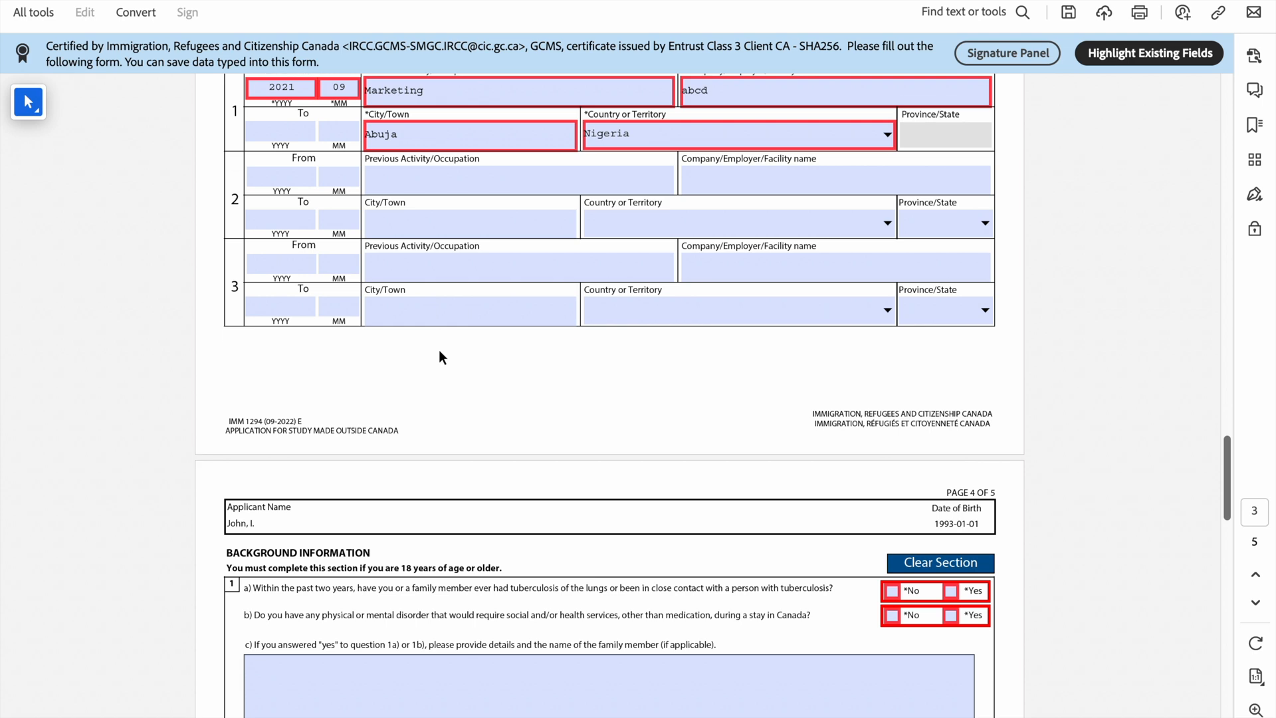
{"action": "scroll", "coordinate": [438, 349], "scroll_direction": "down", "scroll_amount": 2}
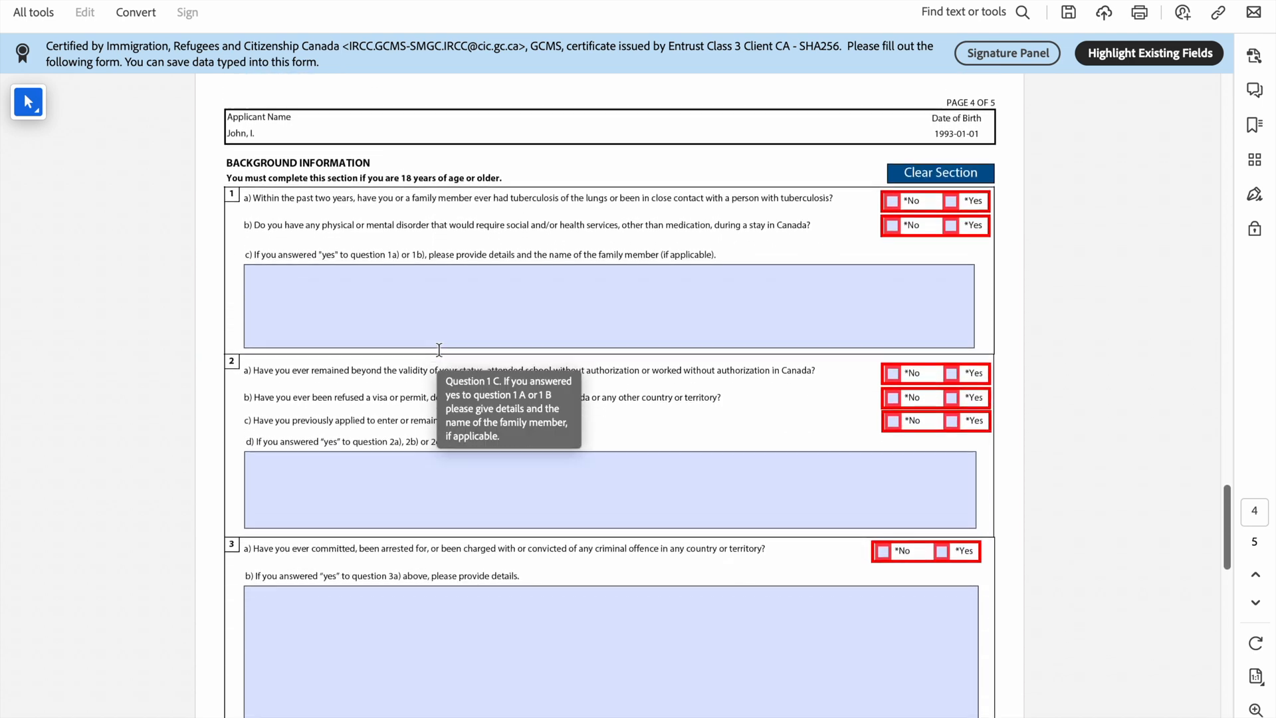
{"action": "scroll", "coordinate": [931, 317], "scroll_direction": "up", "scroll_amount": 3}
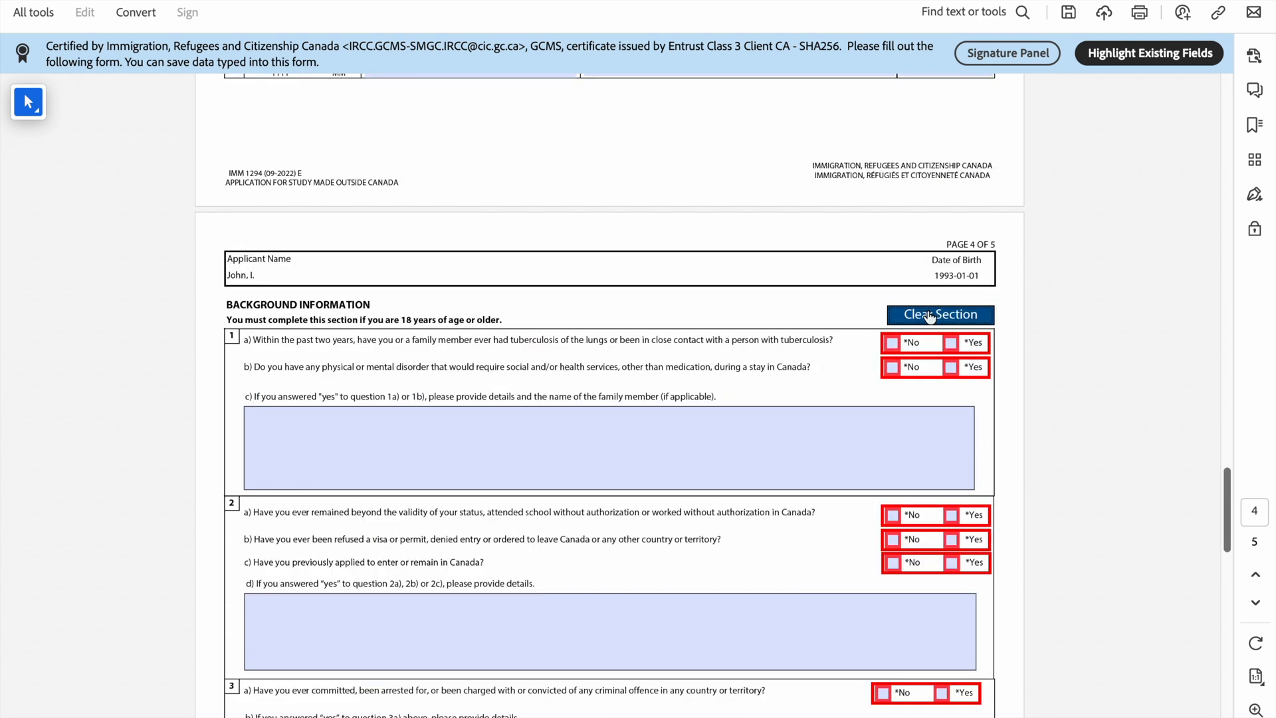
{"action": "scroll", "coordinate": [931, 317], "scroll_direction": "down", "scroll_amount": 1}
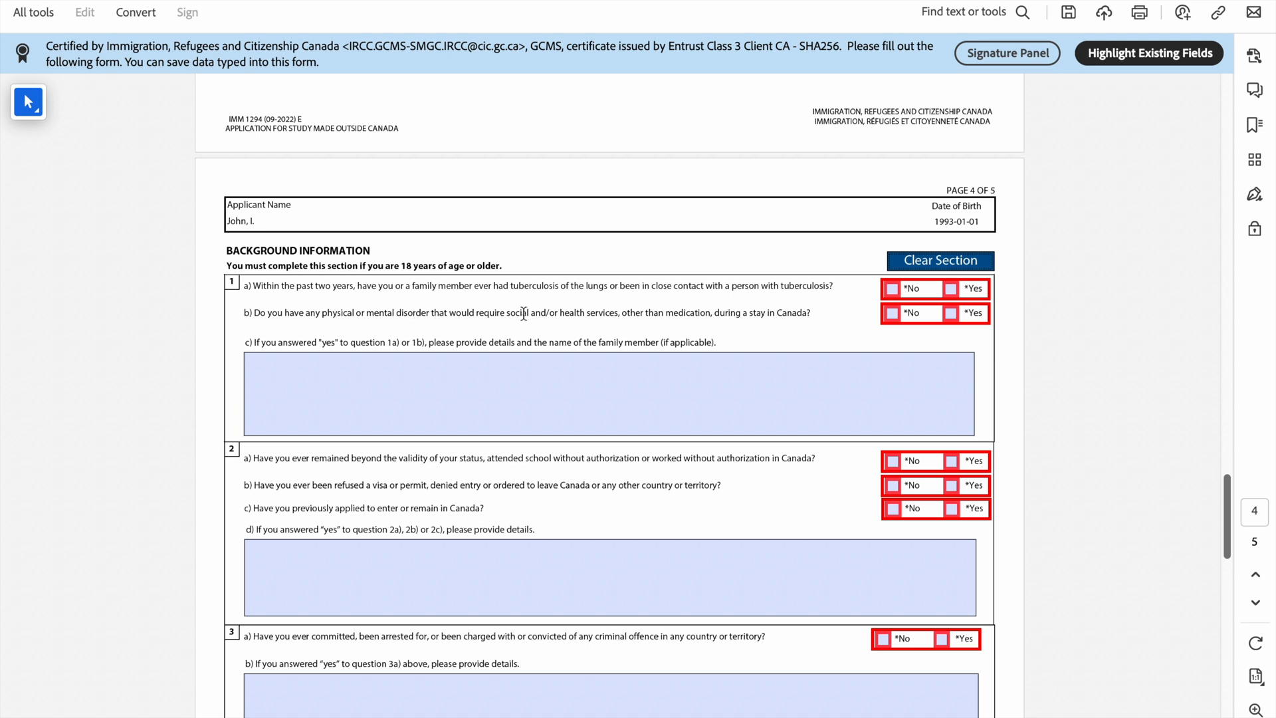
Step: Answer No to background questions 1a, 2a, 2b and 2c
{"action": "left_click", "coordinate": [892, 291]}
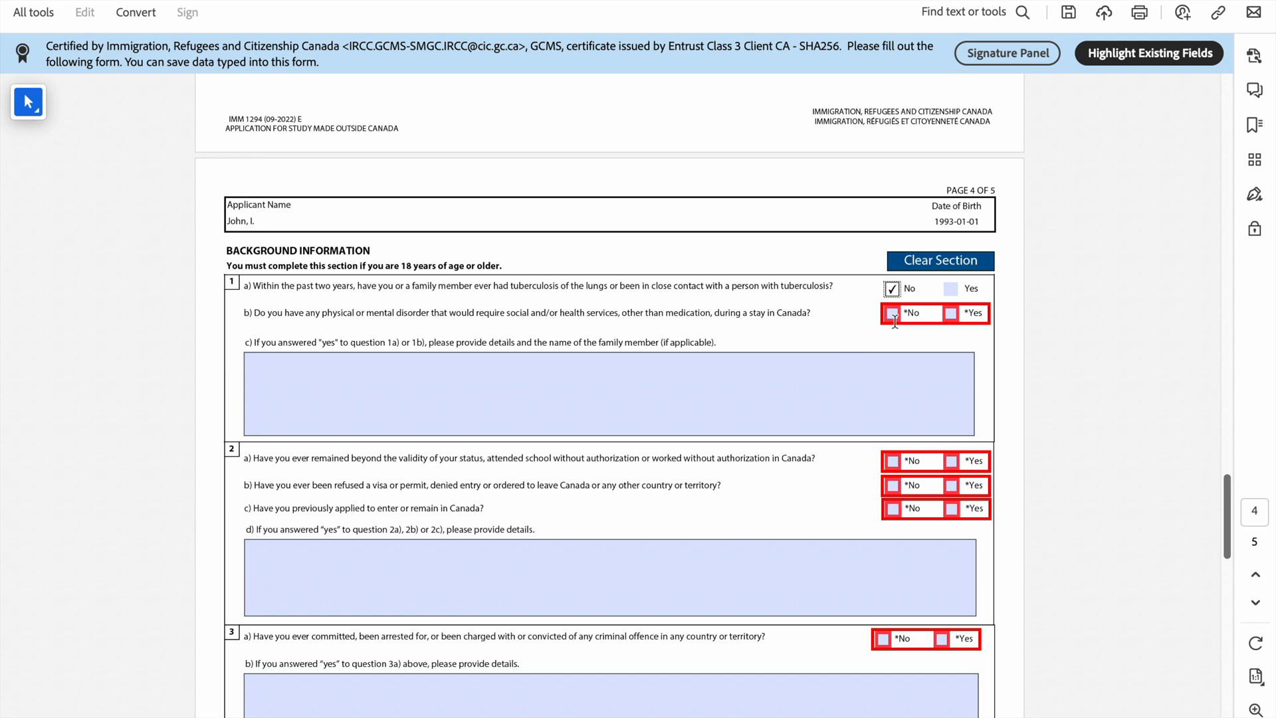
{"action": "scroll", "coordinate": [299, 205], "scroll_direction": "down", "scroll_amount": 5}
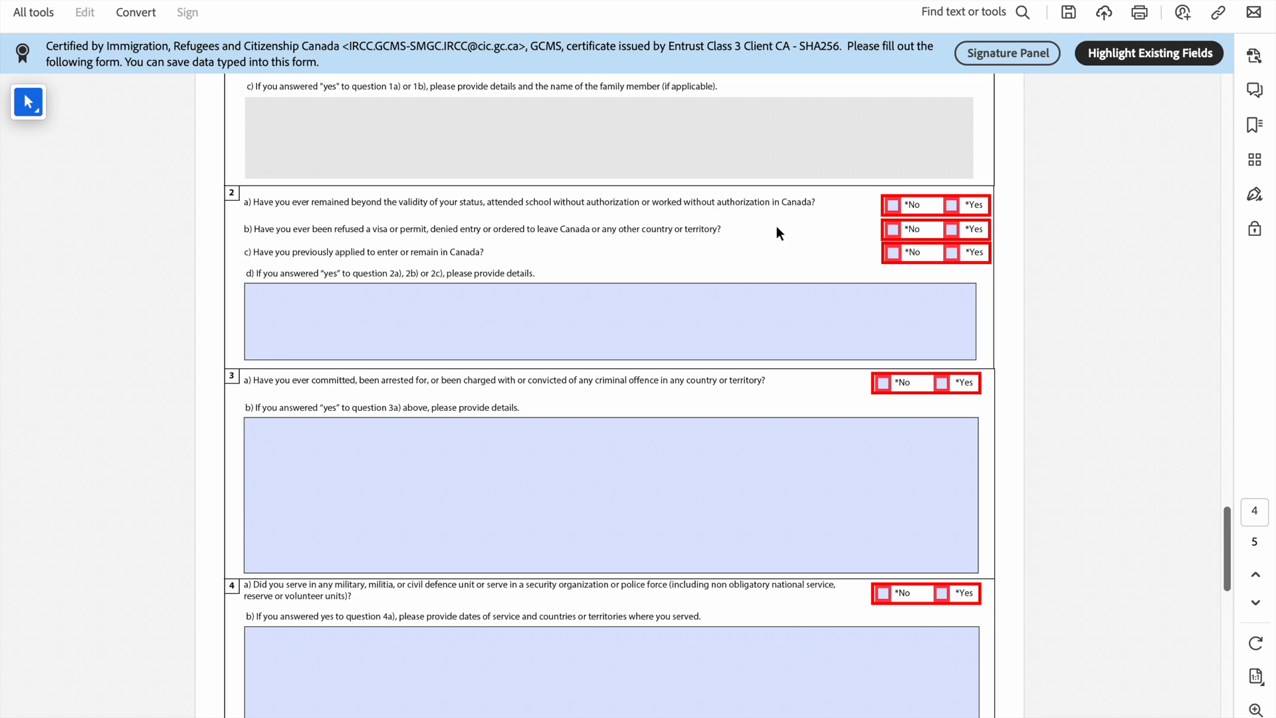
{"action": "left_click", "coordinate": [892, 205]}
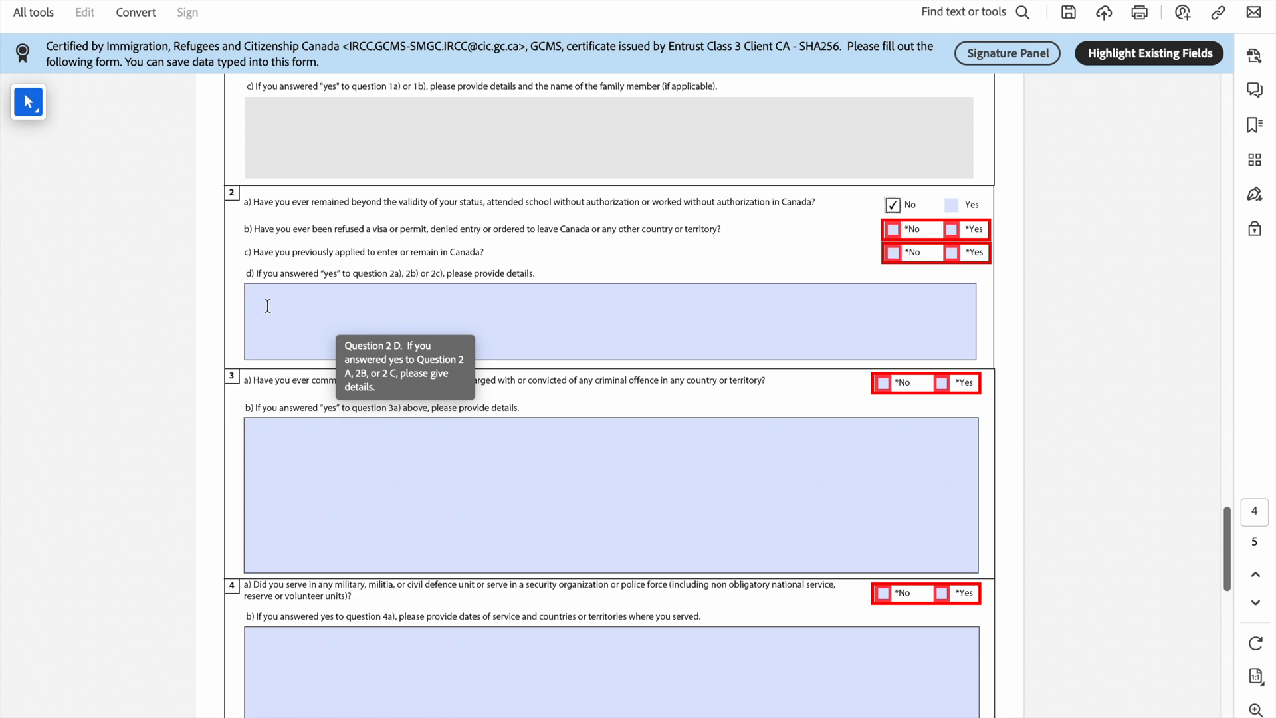
{"action": "left_click", "coordinate": [957, 231]}
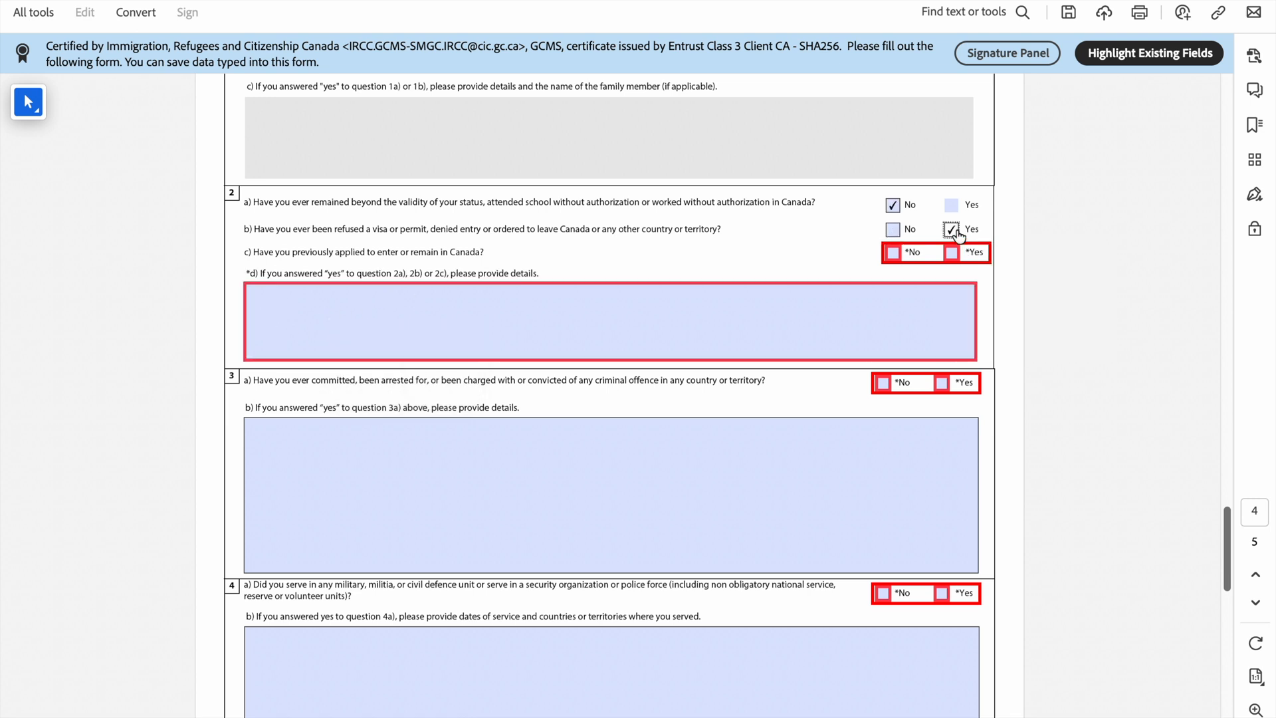
{"action": "left_click", "coordinate": [455, 332]}
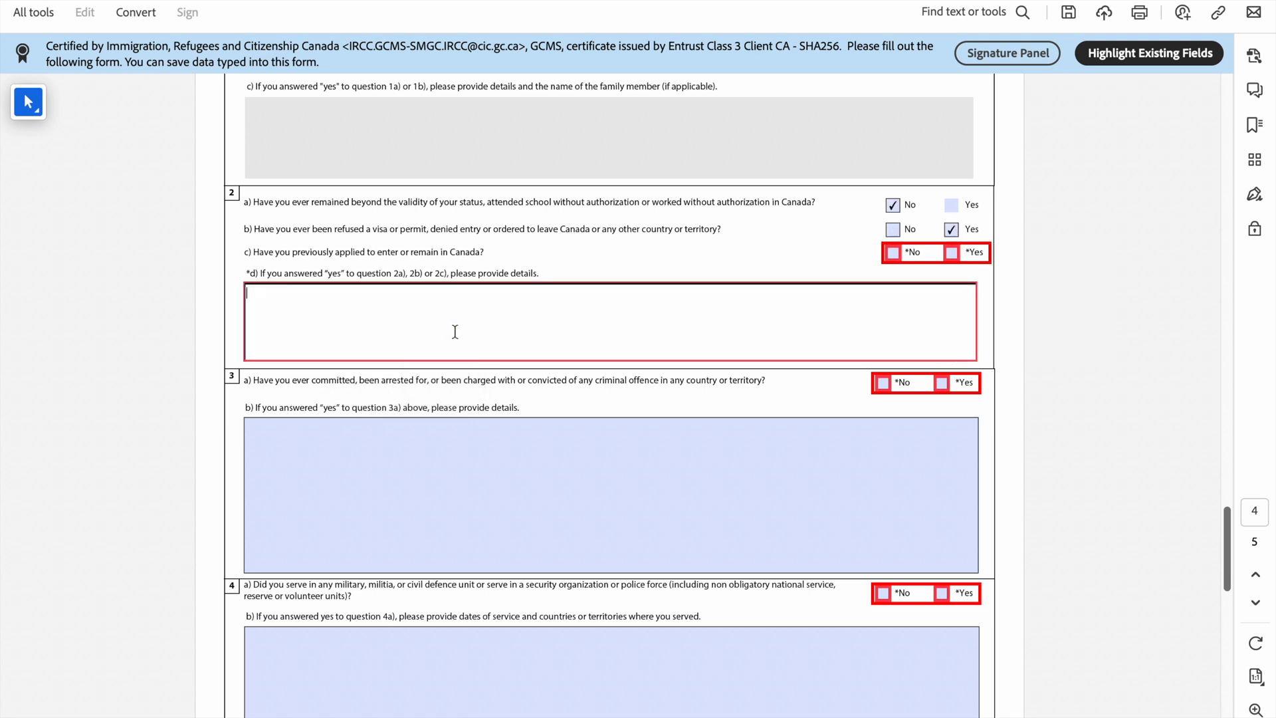
{"action": "left_click", "coordinate": [893, 230]}
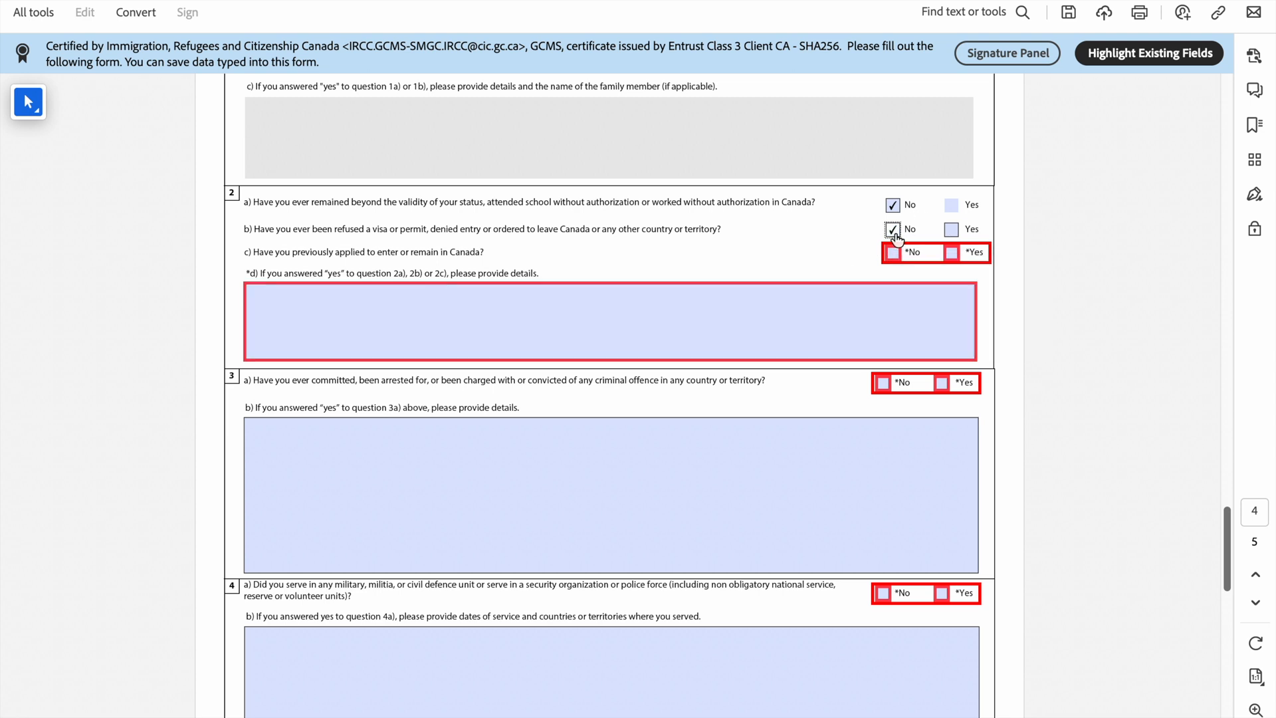
{"action": "scroll", "coordinate": [893, 234], "scroll_direction": "down", "scroll_amount": 1}
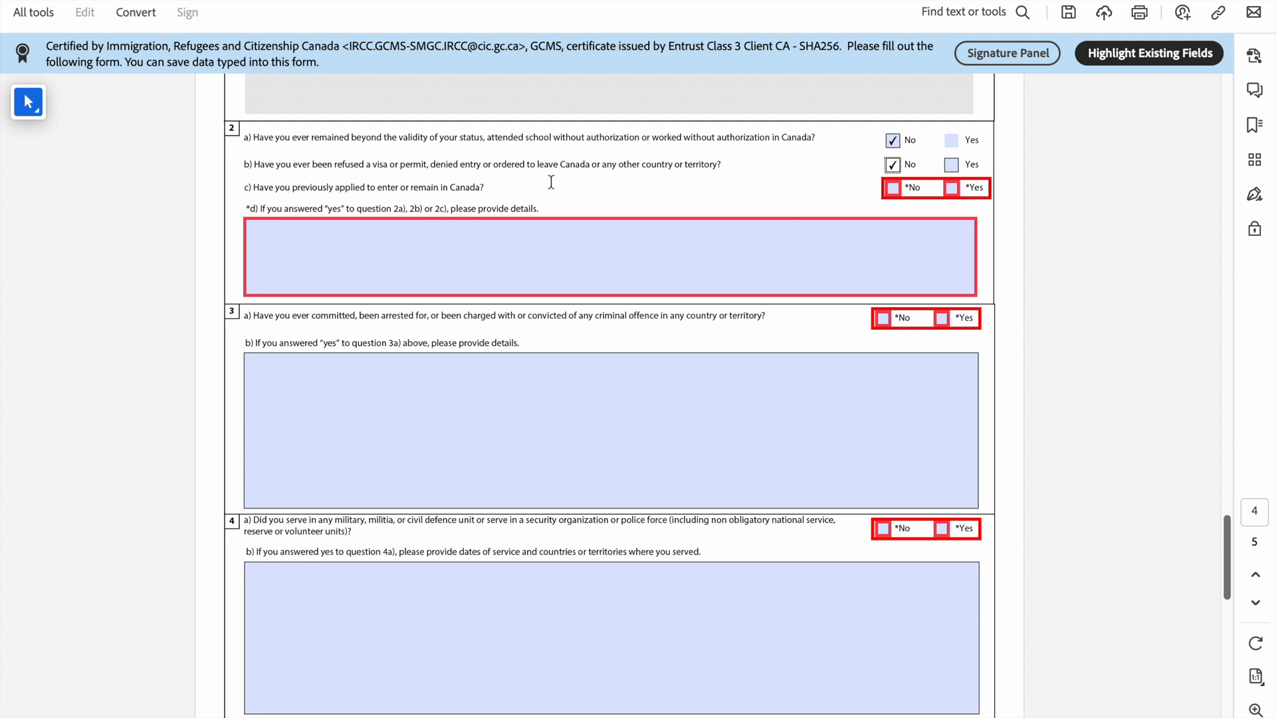
{"action": "left_click", "coordinate": [890, 192]}
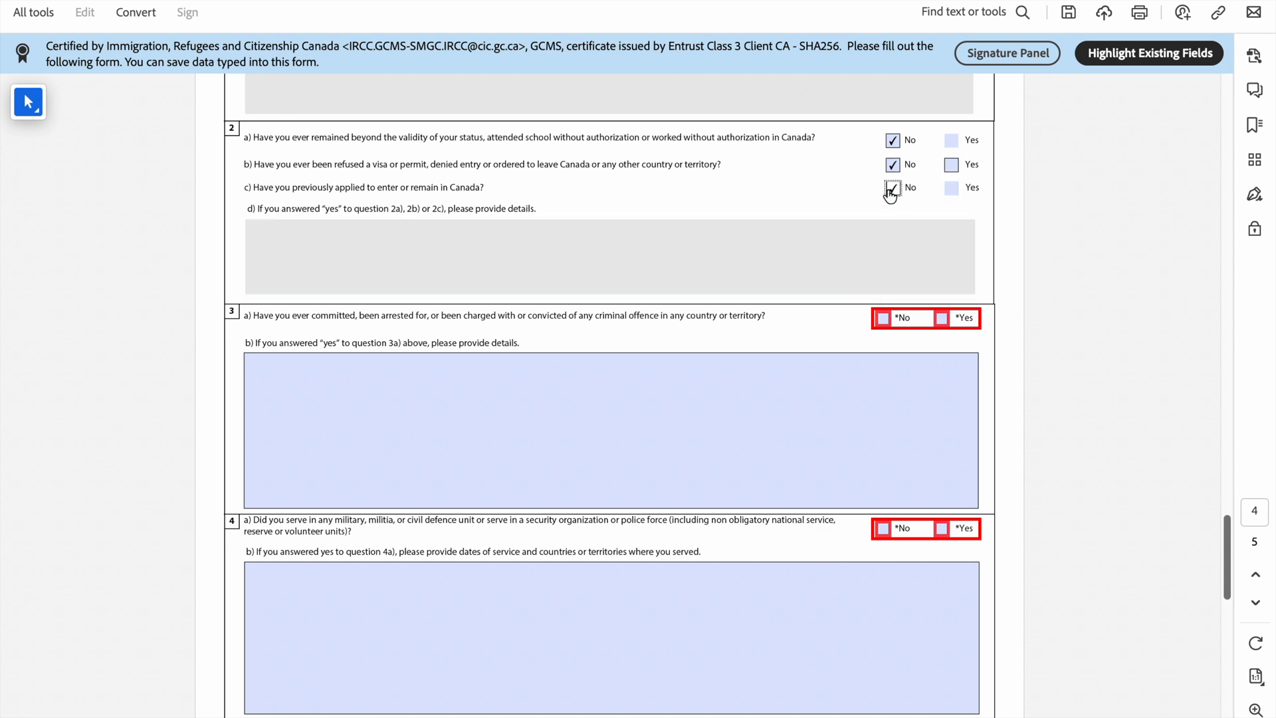
Step: Answer No to background questions 3a and 4a
{"action": "scroll", "coordinate": [886, 190], "scroll_direction": "down", "scroll_amount": 3}
{"action": "scroll", "coordinate": [665, 179], "scroll_direction": "up", "scroll_amount": 2}
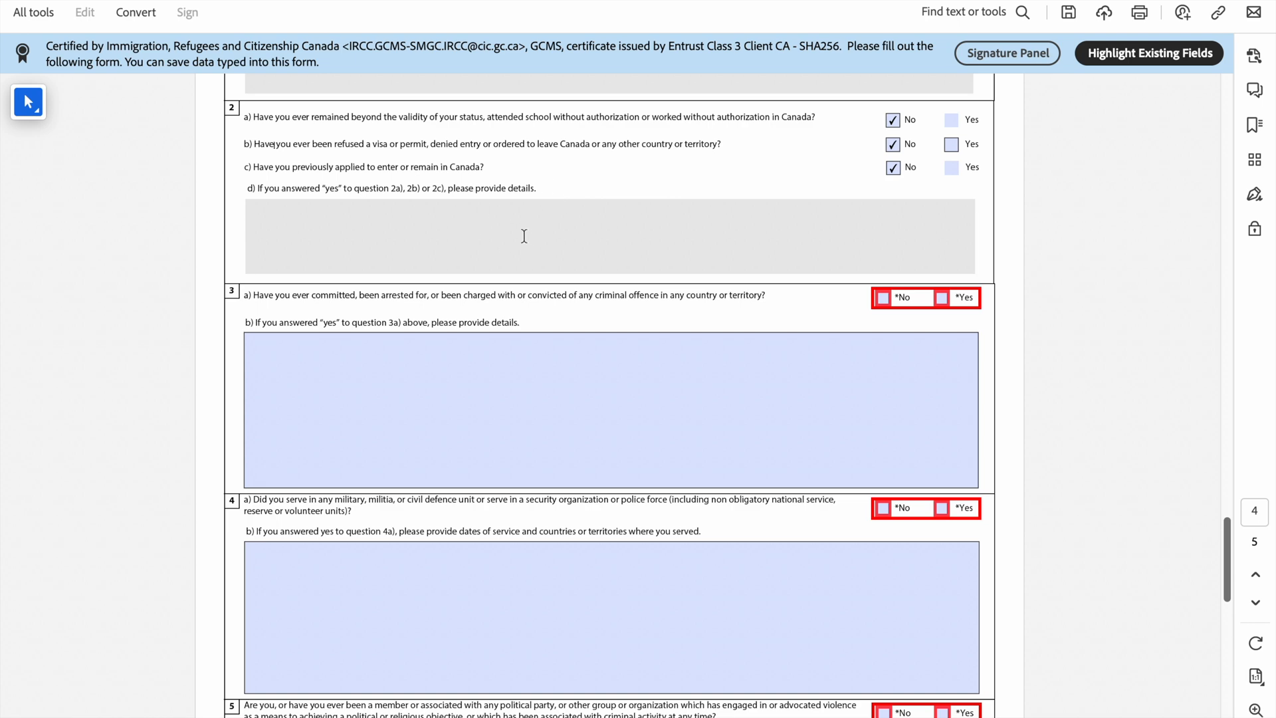
{"action": "scroll", "coordinate": [456, 258], "scroll_direction": "down", "scroll_amount": 3}
{"action": "scroll", "coordinate": [674, 134], "scroll_direction": "up", "scroll_amount": 2}
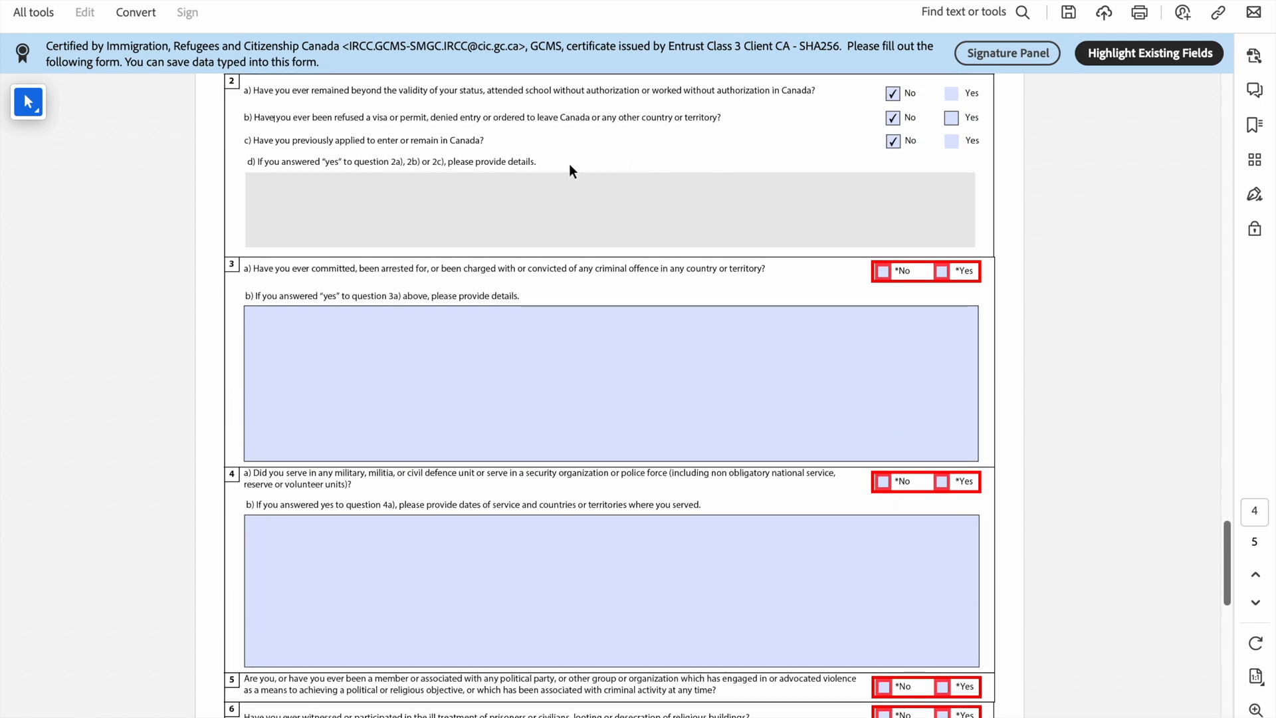
{"action": "scroll", "coordinate": [672, 229], "scroll_direction": "down", "scroll_amount": 1}
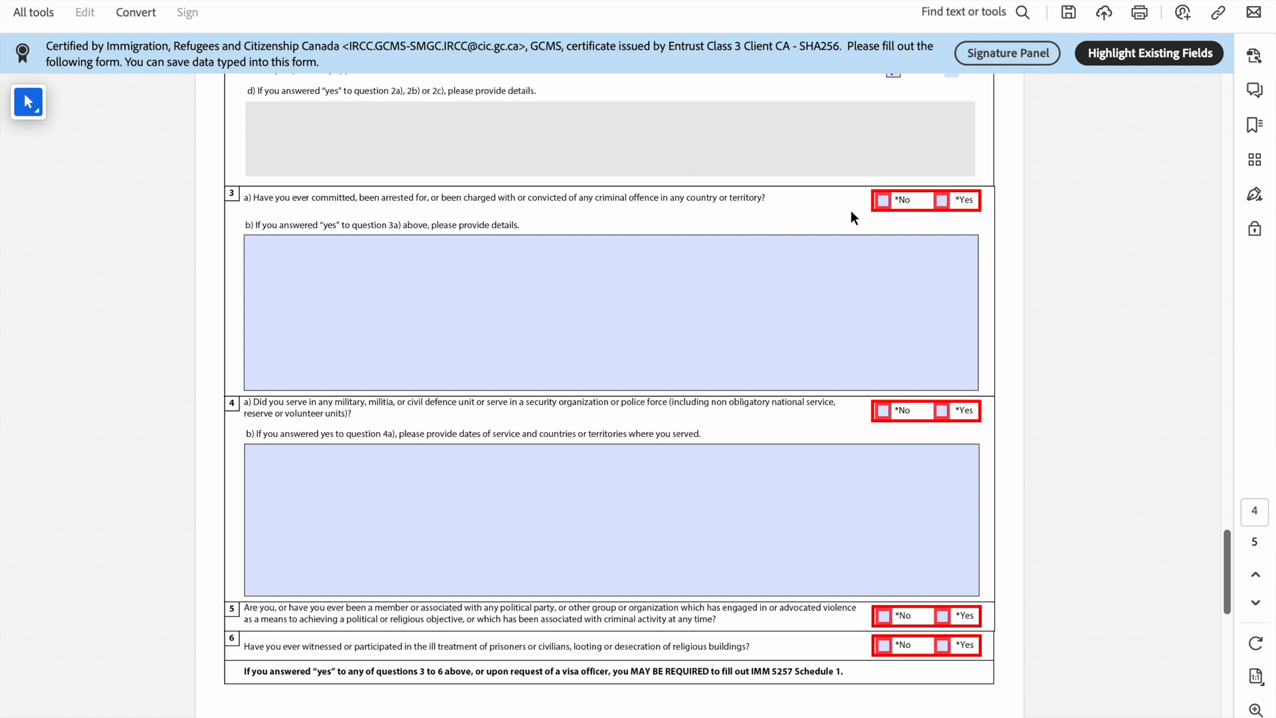
{"action": "left_click", "coordinate": [883, 201]}
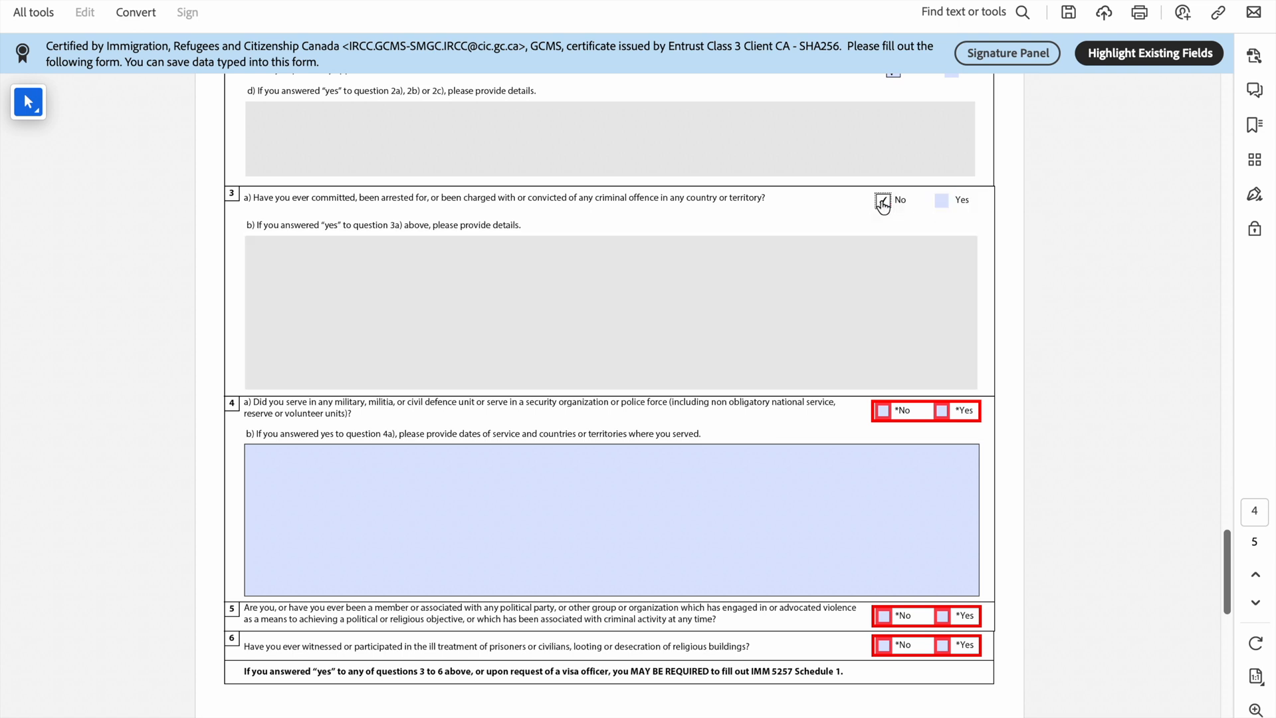
{"action": "scroll", "coordinate": [881, 200], "scroll_direction": "down", "scroll_amount": 3}
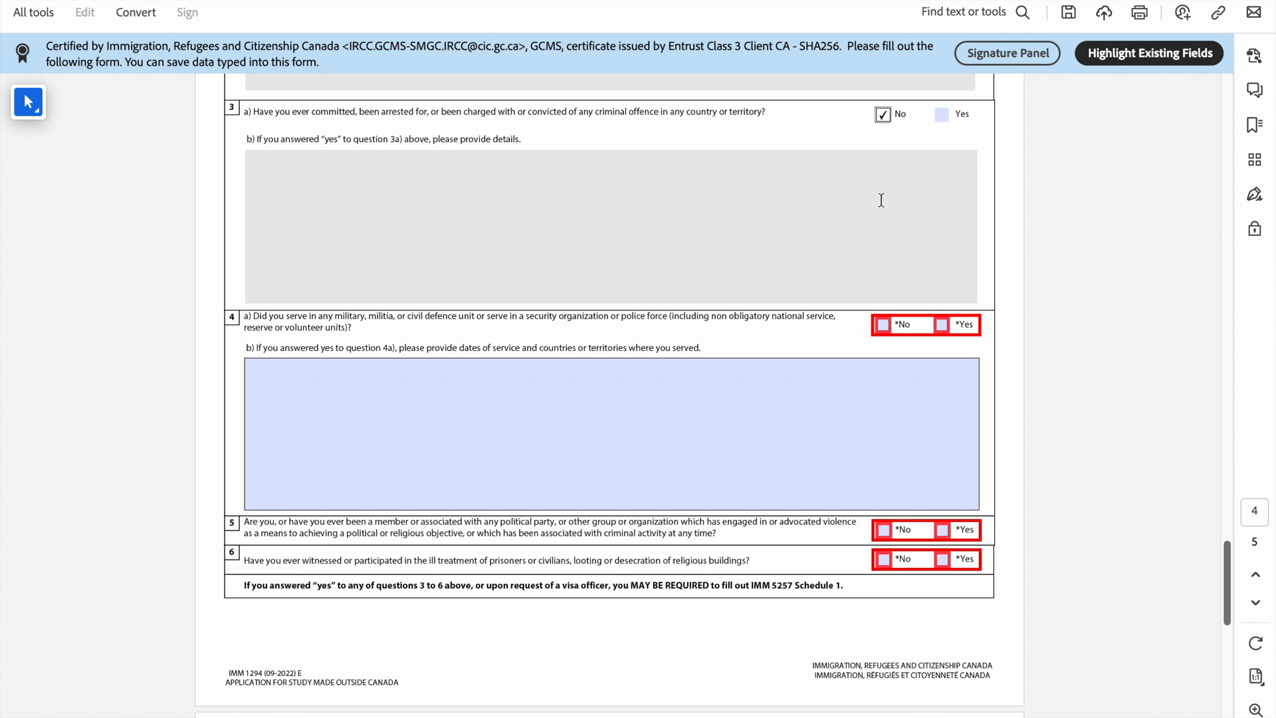
{"action": "scroll", "coordinate": [881, 200], "scroll_direction": "down", "scroll_amount": 3}
{"action": "scroll", "coordinate": [882, 200], "scroll_direction": "up", "scroll_amount": 2}
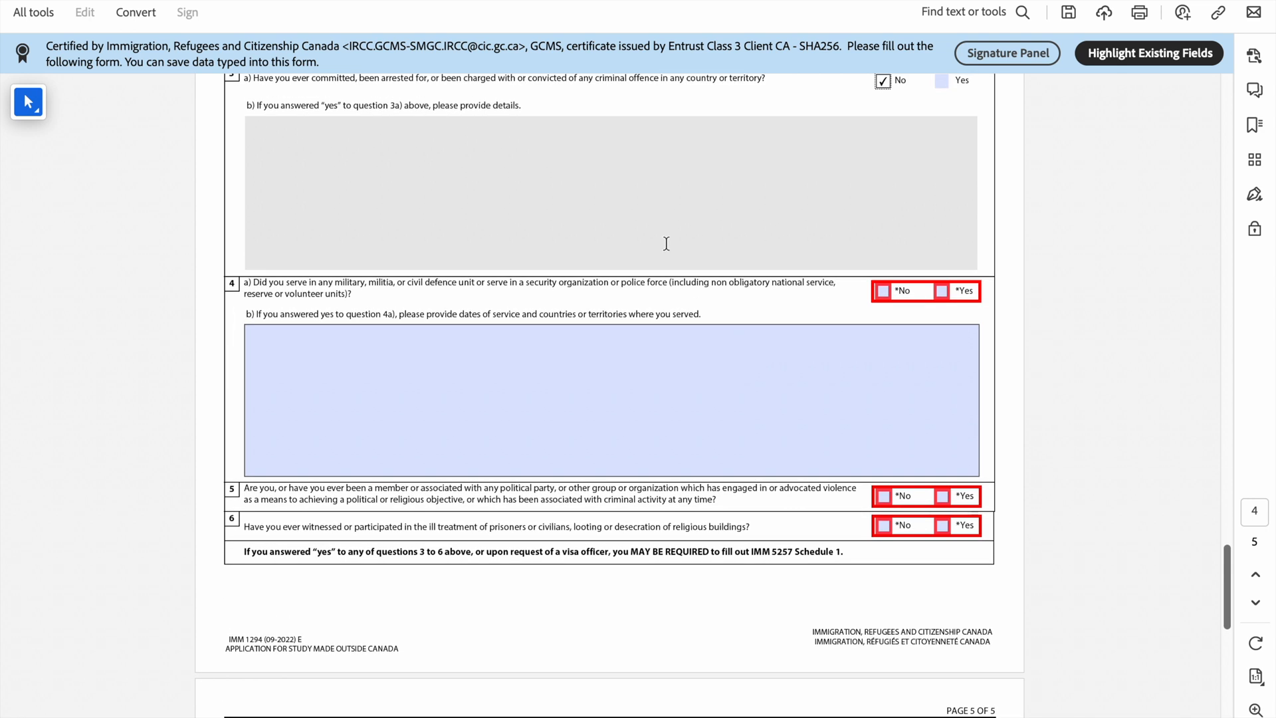
{"action": "scroll", "coordinate": [424, 325], "scroll_direction": "up", "scroll_amount": 2}
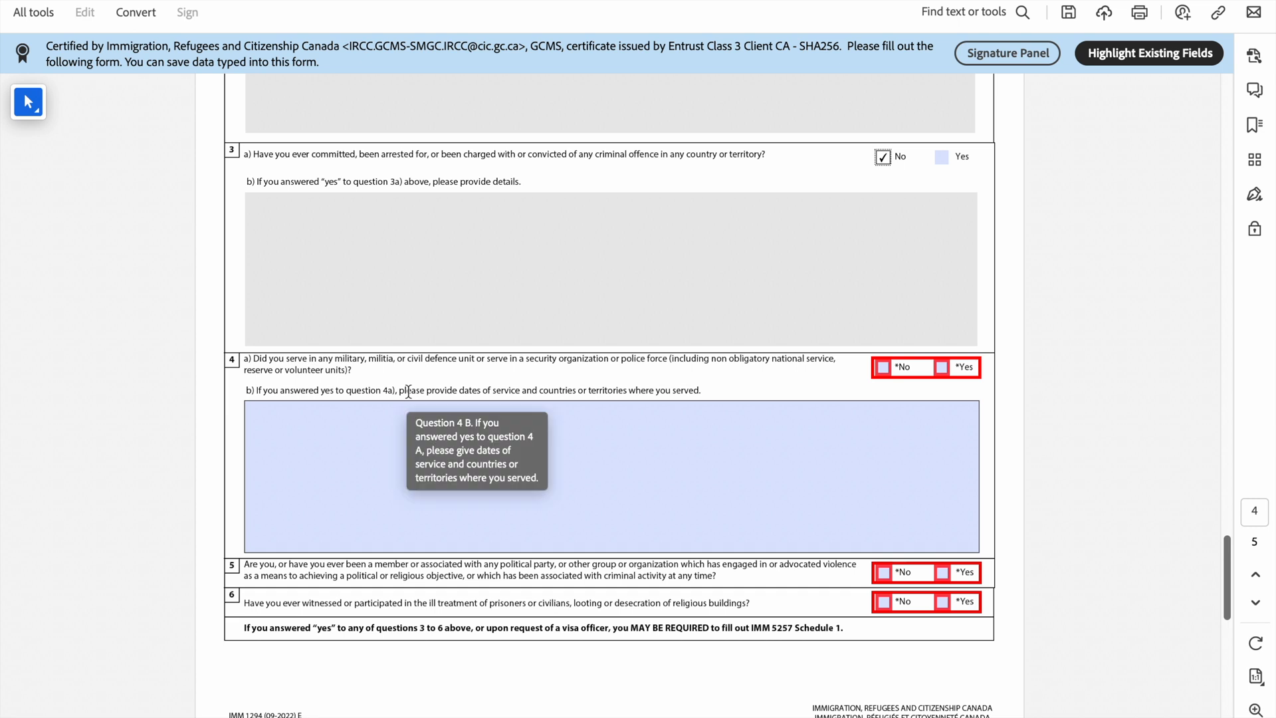
{"action": "scroll", "coordinate": [408, 391], "scroll_direction": "down", "scroll_amount": 3}
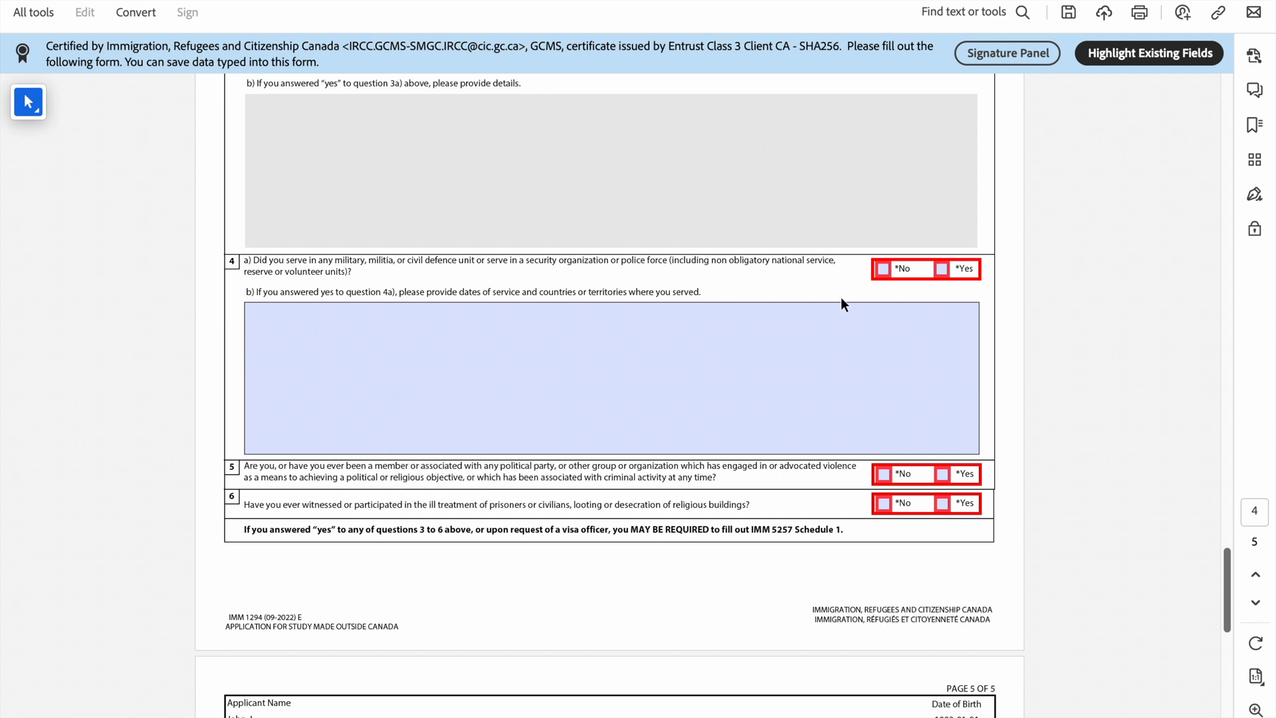
{"action": "left_click", "coordinate": [883, 268]}
Step: Answer No to questions 5 and 6 and scroll to the Signature section
{"action": "scroll", "coordinate": [464, 303], "scroll_direction": "down", "scroll_amount": 5}
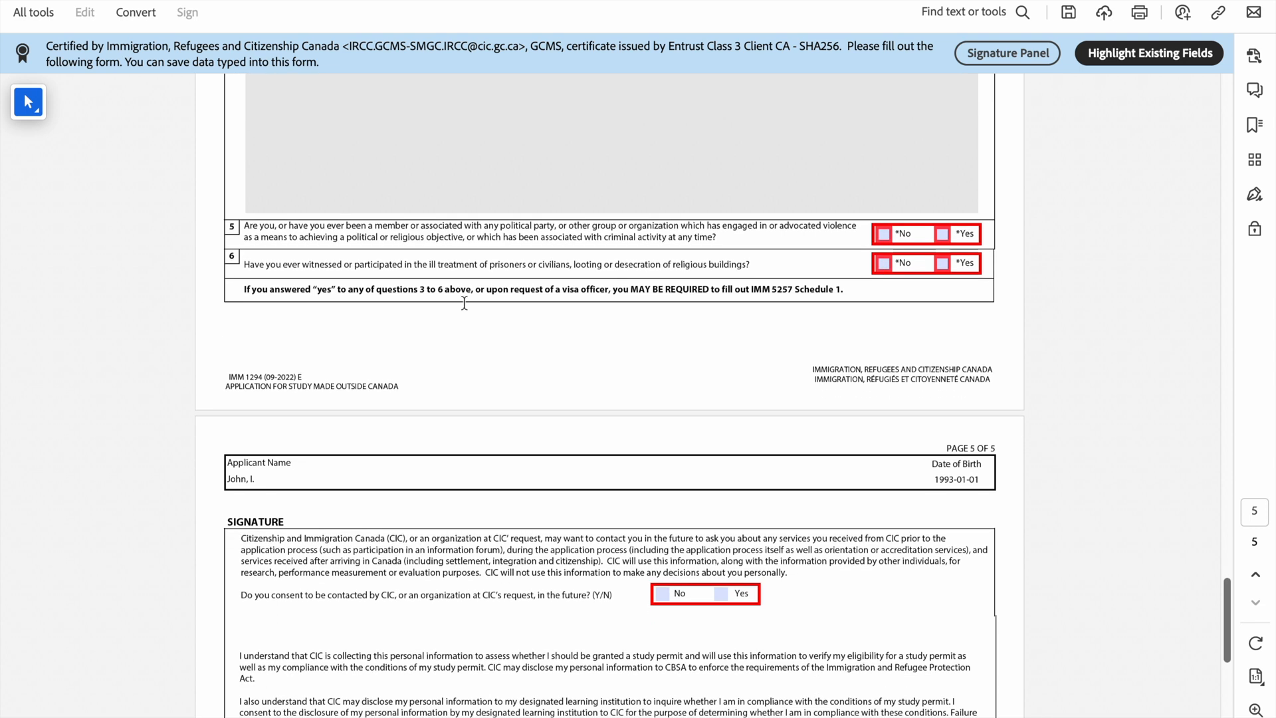
{"action": "left_click", "coordinate": [884, 233]}
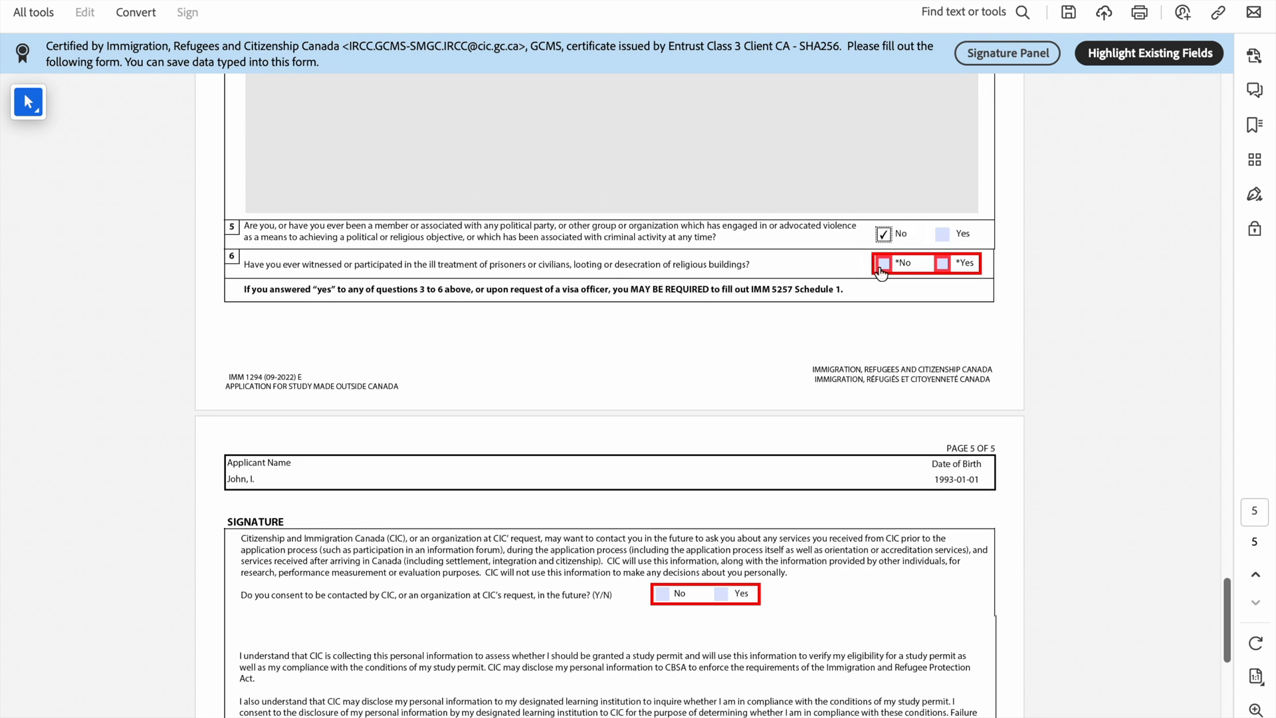
{"action": "left_click", "coordinate": [882, 264]}
{"action": "scroll", "coordinate": [881, 267], "scroll_direction": "down", "scroll_amount": 2}
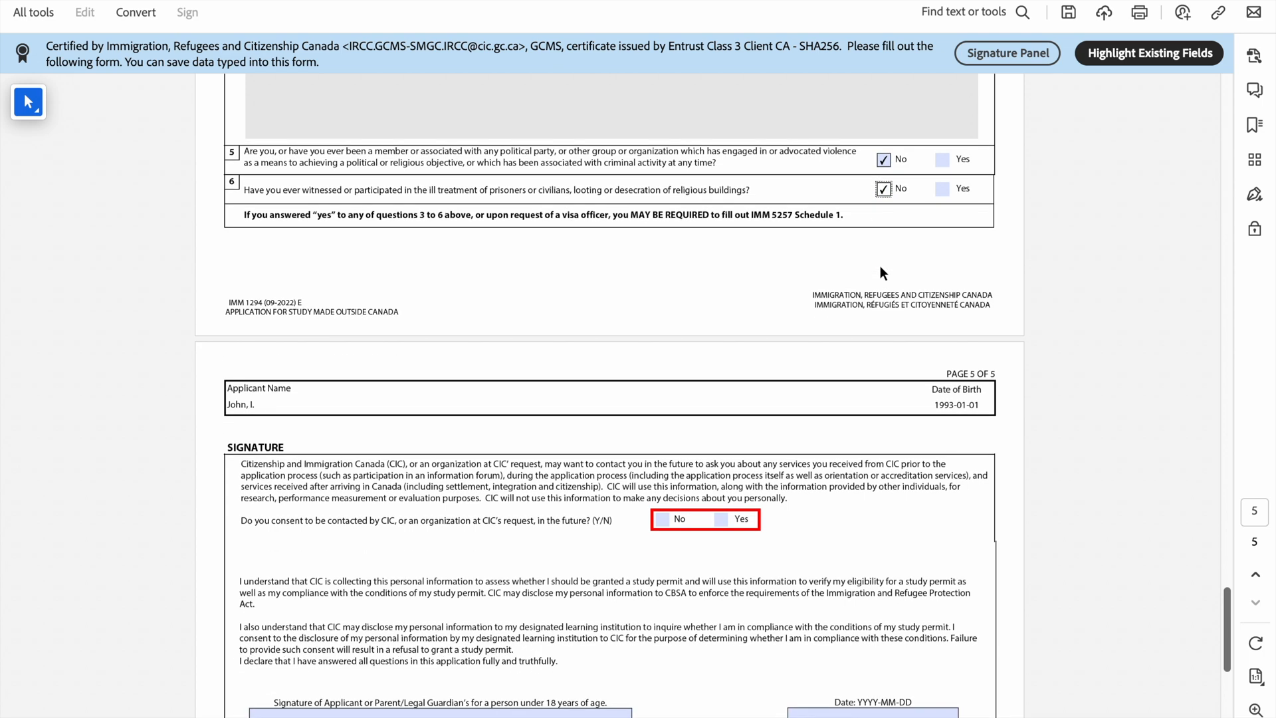
{"action": "scroll", "coordinate": [879, 266], "scroll_direction": "down", "scroll_amount": 6}
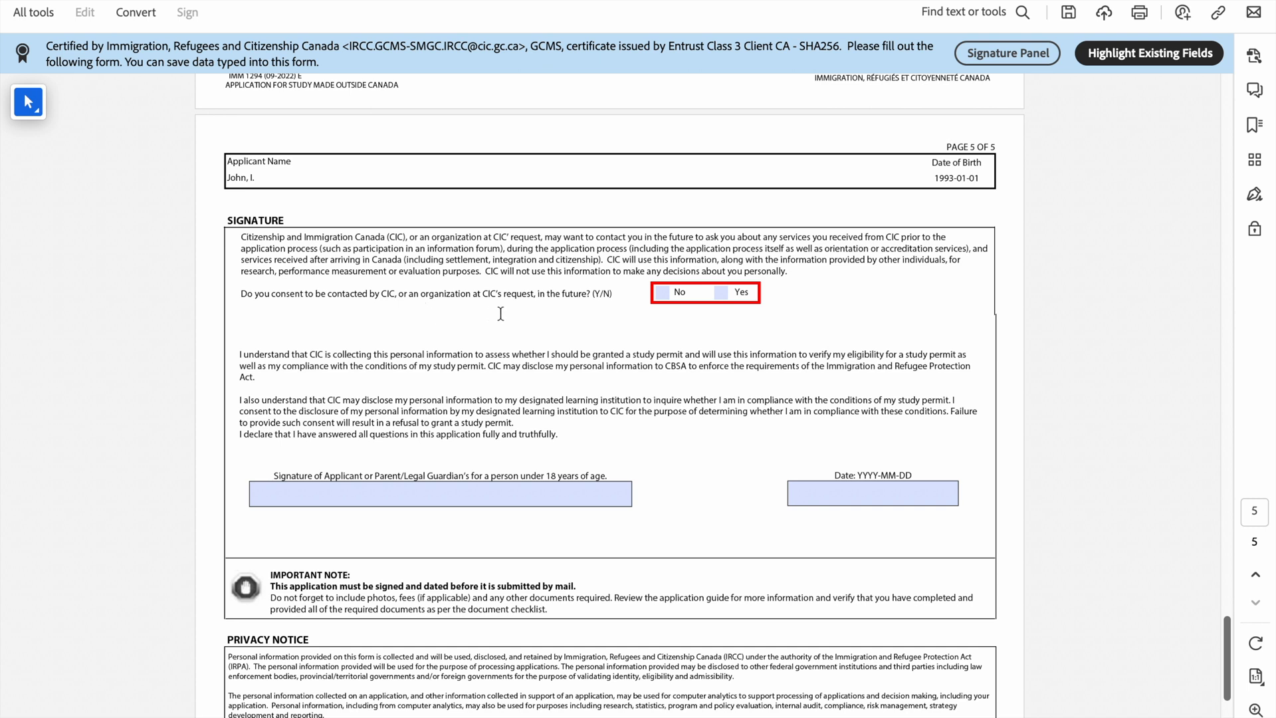
Step: Consent Yes to future CIC contact and type the applicant's full name as signature
{"action": "mouse_move", "coordinate": [490, 294]}
{"action": "left_click", "coordinate": [732, 292]}
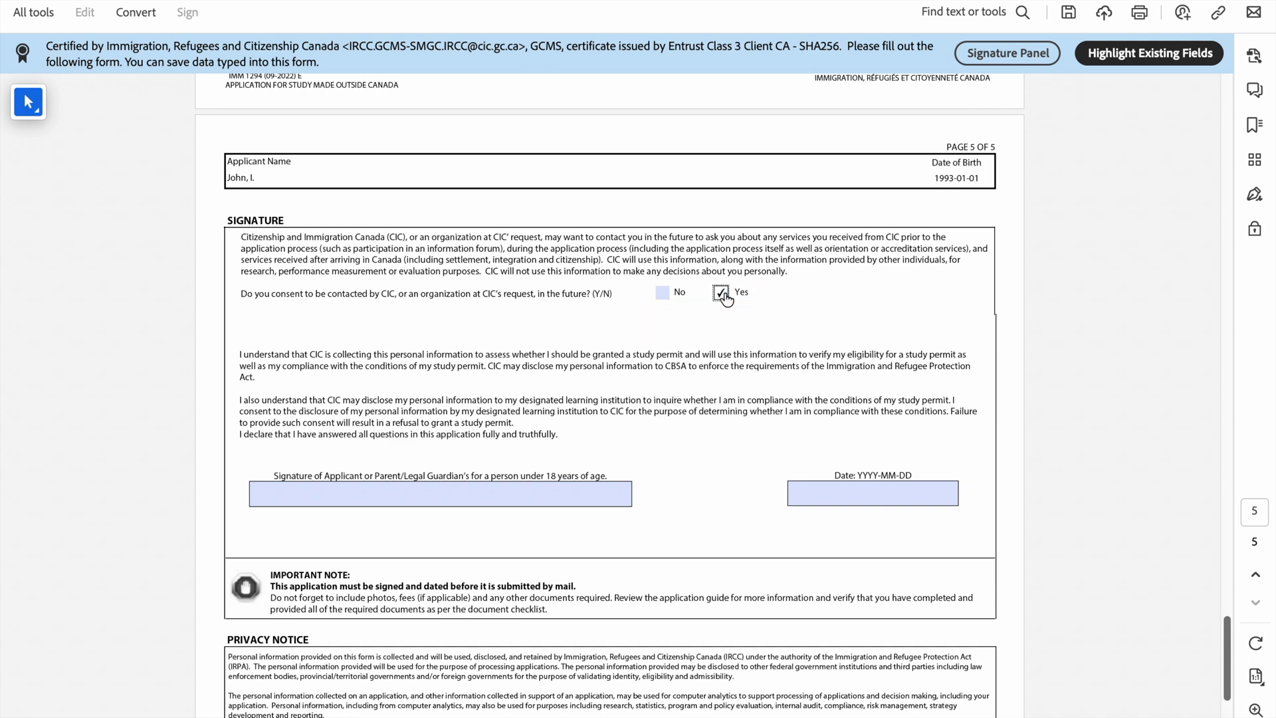
{"action": "scroll", "coordinate": [728, 292], "scroll_direction": "down", "scroll_amount": 2}
{"action": "scroll", "coordinate": [802, 258], "scroll_direction": "up", "scroll_amount": 1}
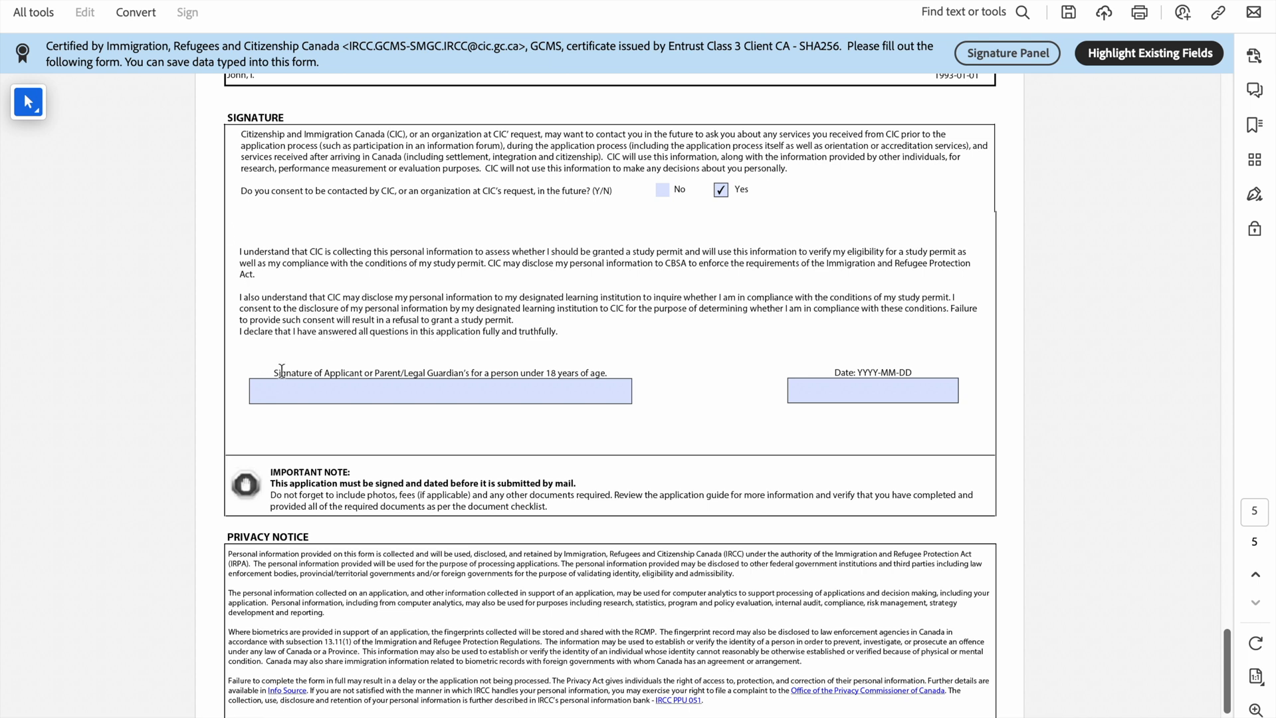
{"action": "left_click", "coordinate": [309, 393]}
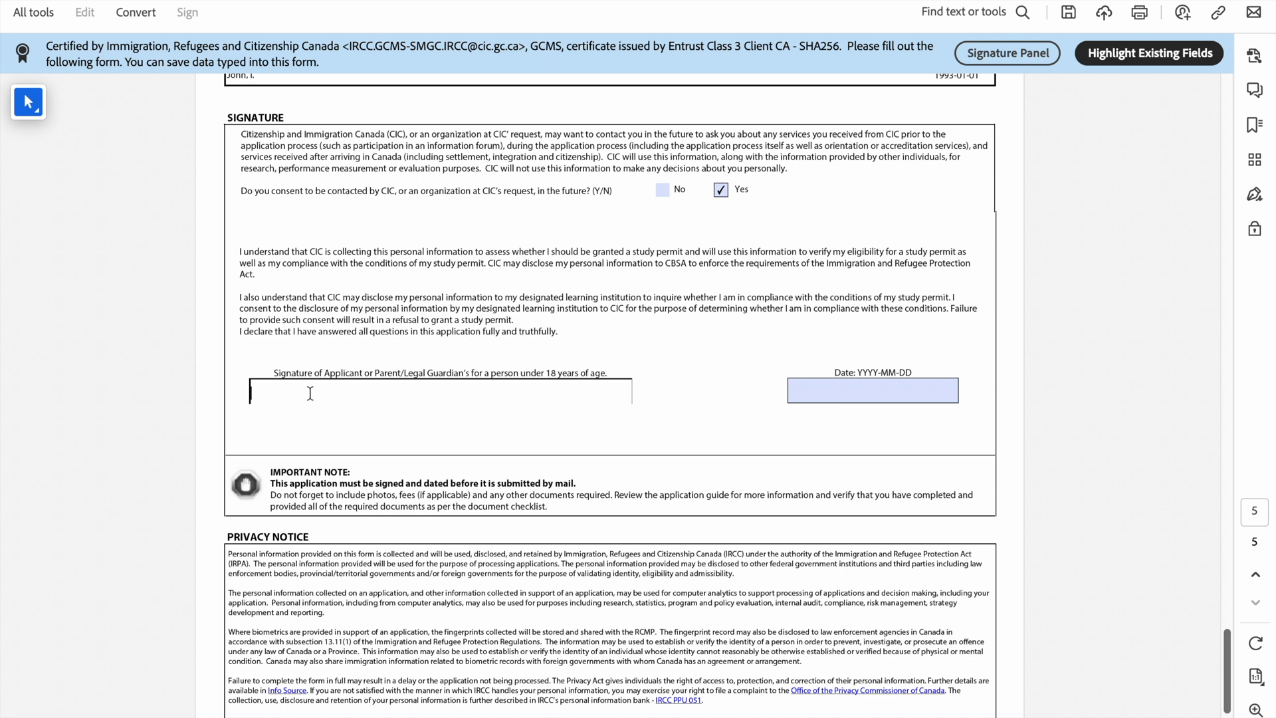
{"action": "left_click", "coordinate": [735, 348]}
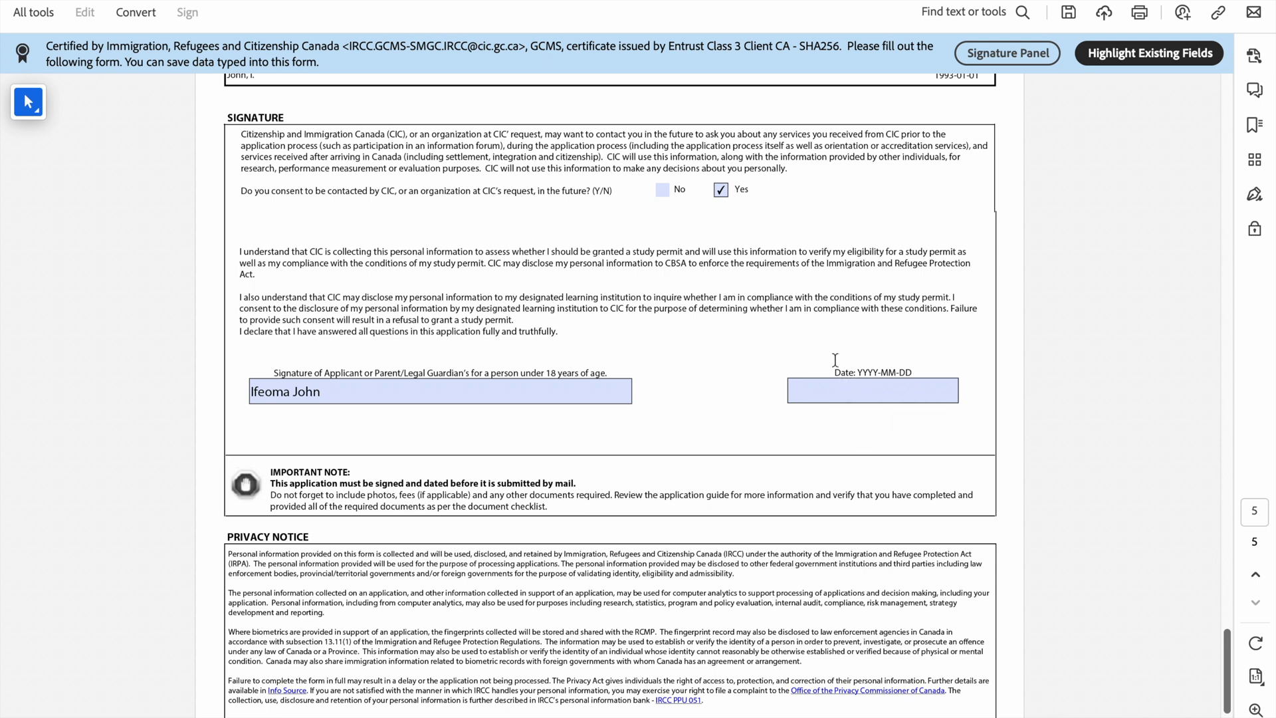
Step: Date the signature 15 July 2023 and validate the form
{"action": "left_click", "coordinate": [924, 394]}
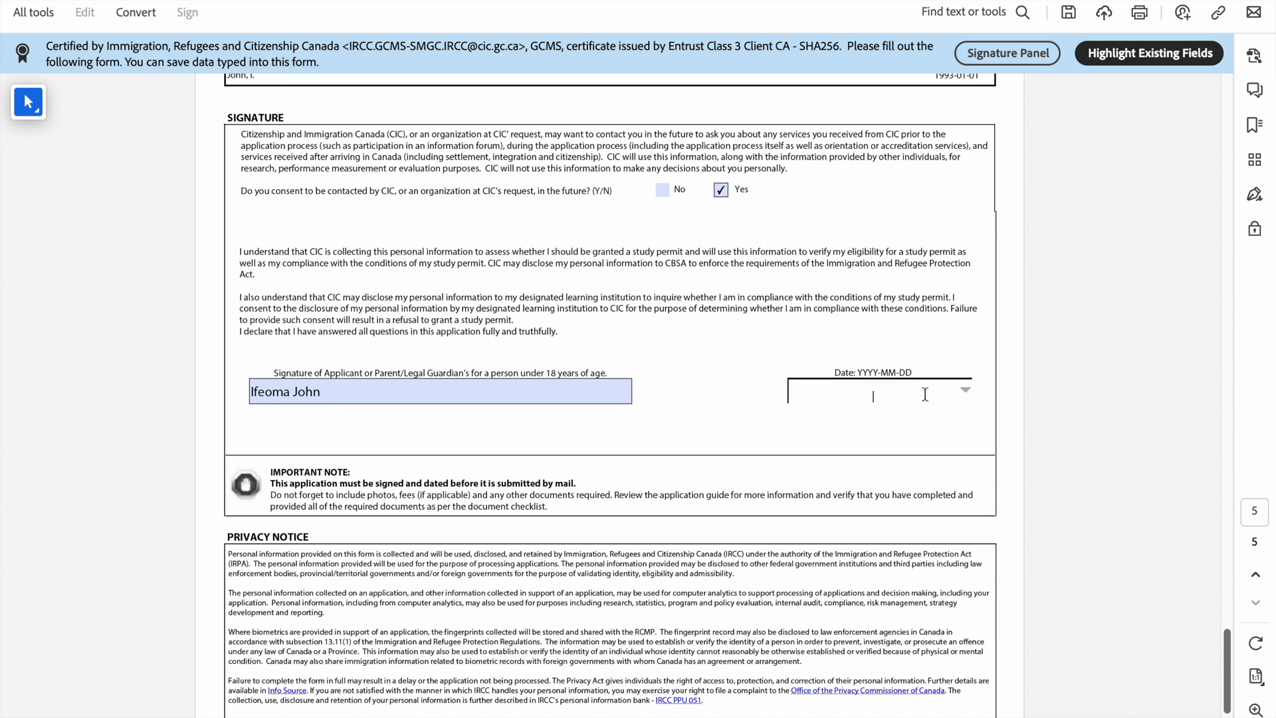
{"action": "left_click", "coordinate": [965, 391]}
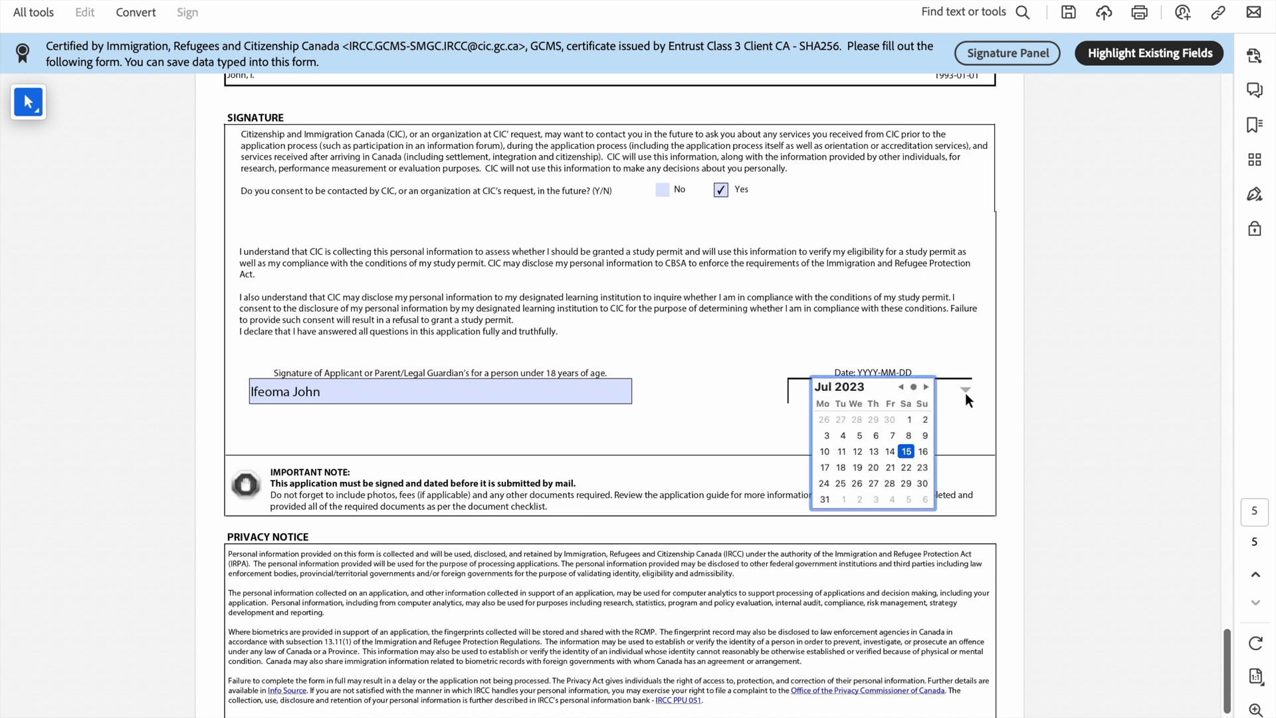
{"action": "left_click", "coordinate": [907, 451]}
{"action": "scroll", "coordinate": [844, 368], "scroll_direction": "down", "scroll_amount": 3}
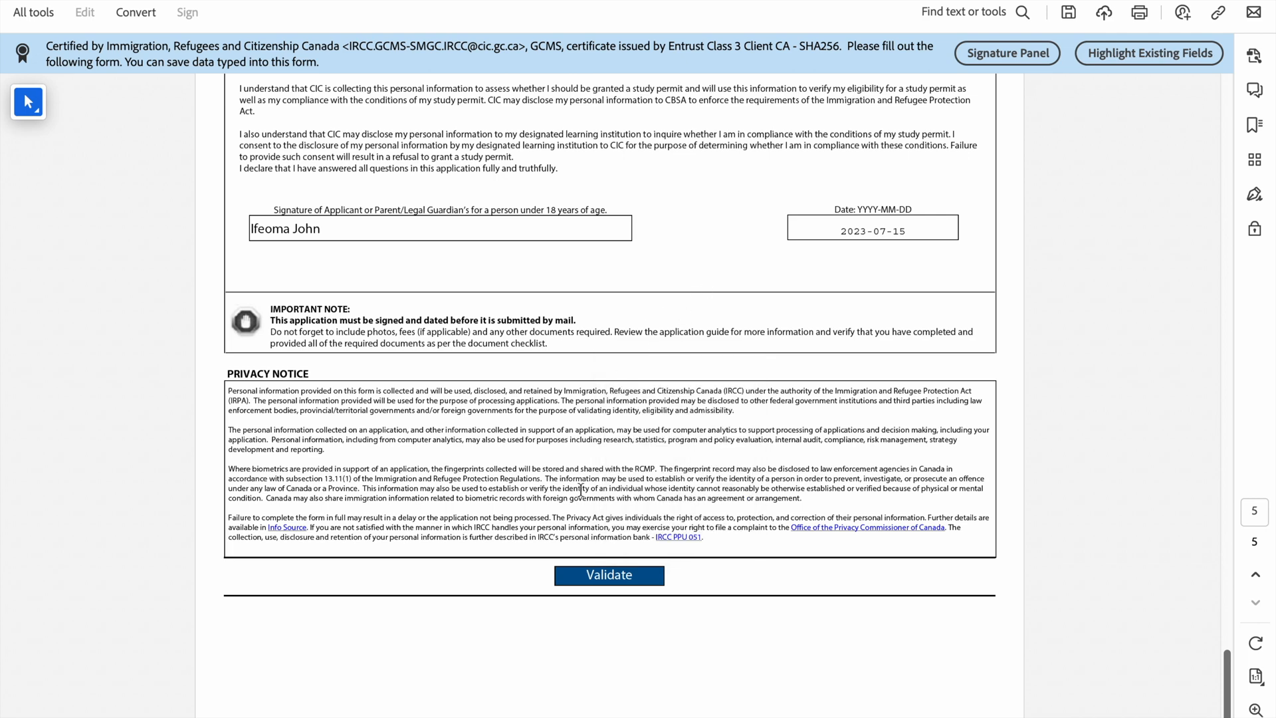
{"action": "left_click", "coordinate": [588, 579]}
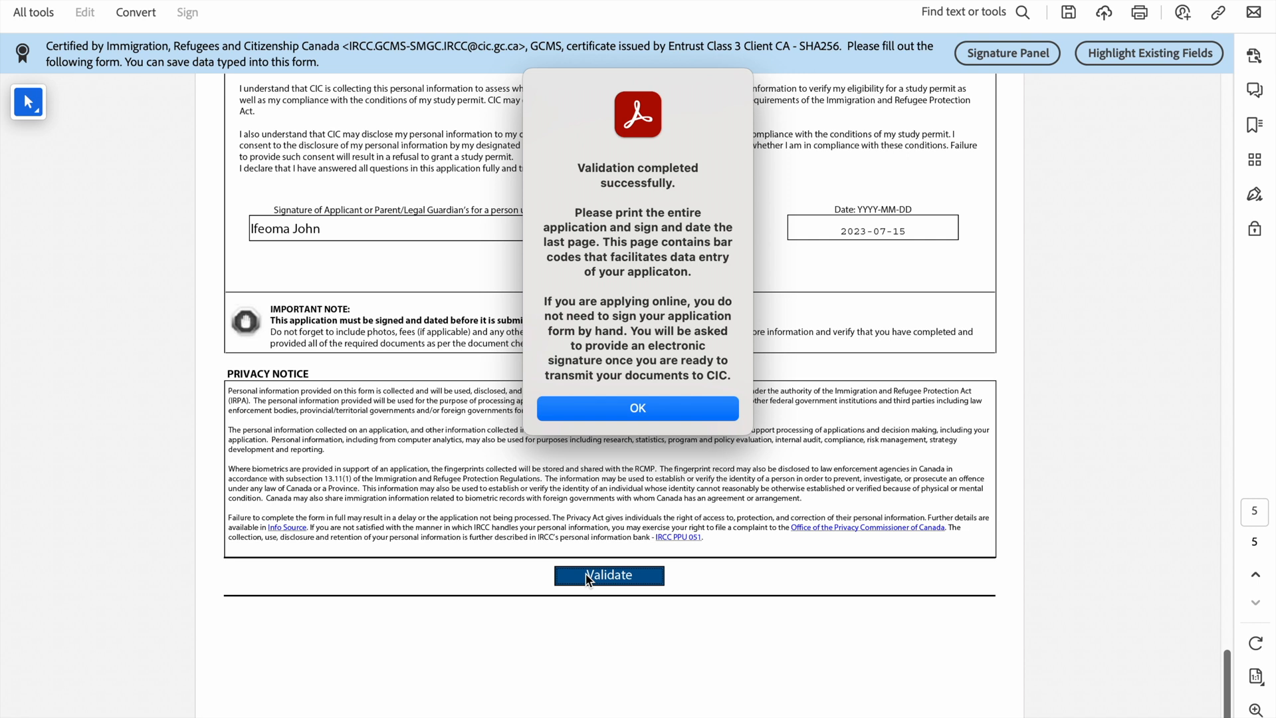
Step: Dismiss the validation success message and review page 6's generated barcodes
{"action": "left_click", "coordinate": [643, 410]}
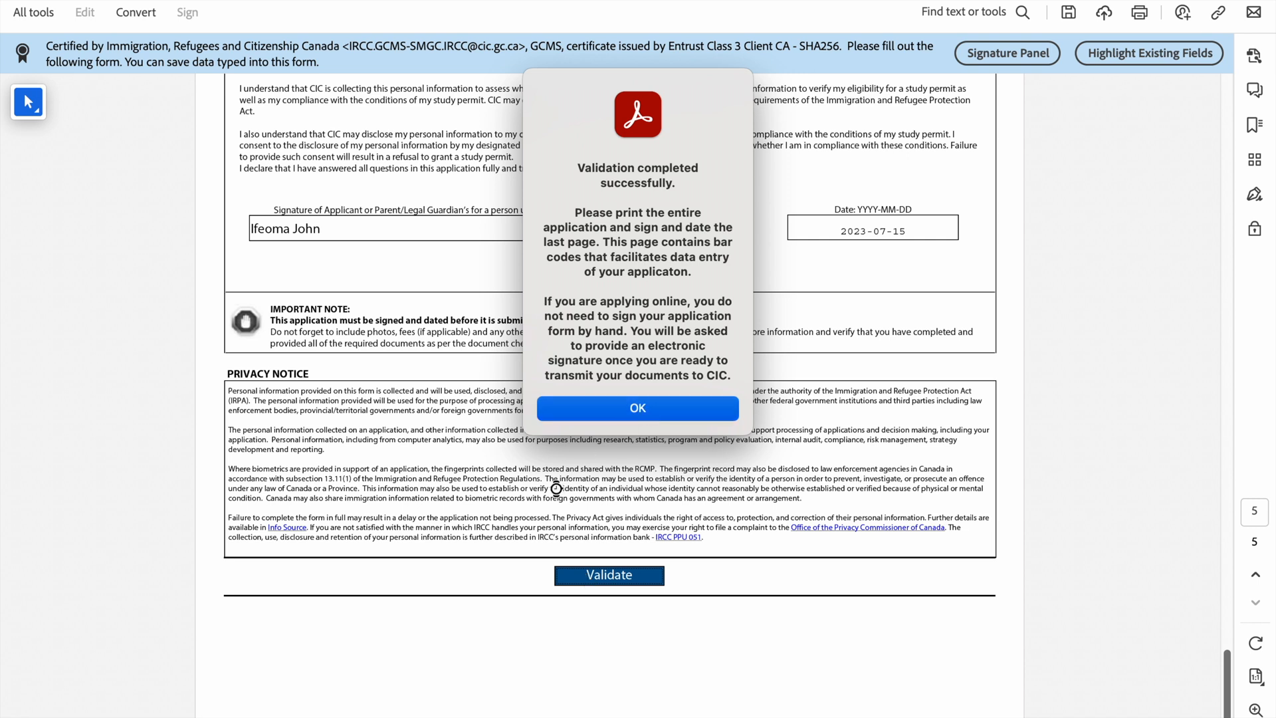
{"action": "scroll", "coordinate": [563, 487], "scroll_direction": "down", "scroll_amount": 3}
{"action": "scroll", "coordinate": [562, 487], "scroll_direction": "down", "scroll_amount": 8}
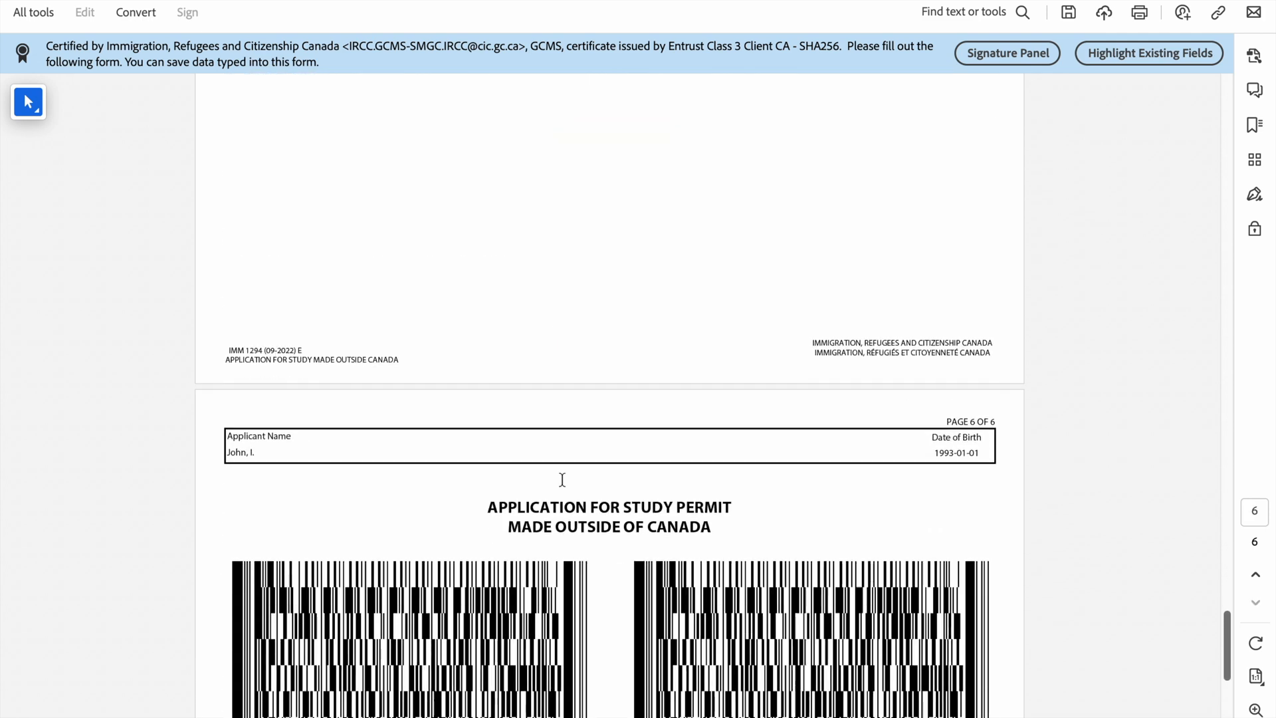
{"action": "scroll", "coordinate": [564, 487], "scroll_direction": "down", "scroll_amount": 2}
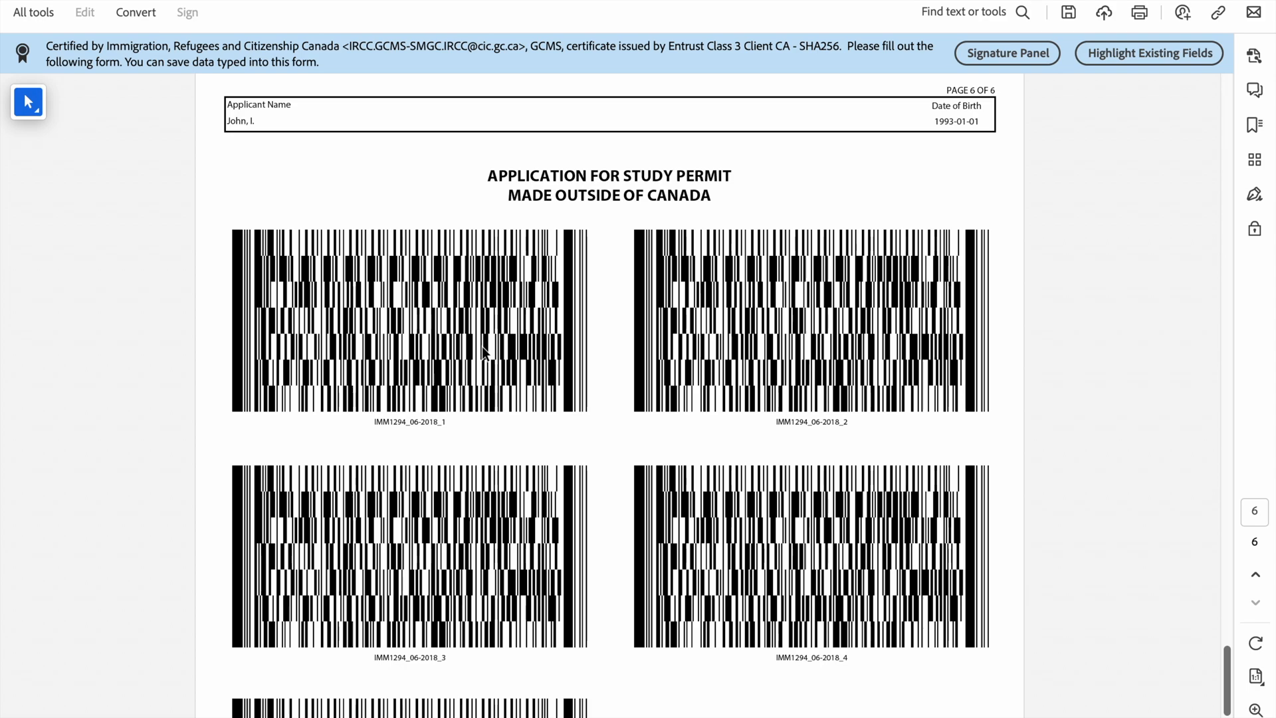
{"action": "scroll", "coordinate": [481, 352], "scroll_direction": "down", "scroll_amount": 3}
{"action": "scroll", "coordinate": [483, 351], "scroll_direction": "up", "scroll_amount": 14}
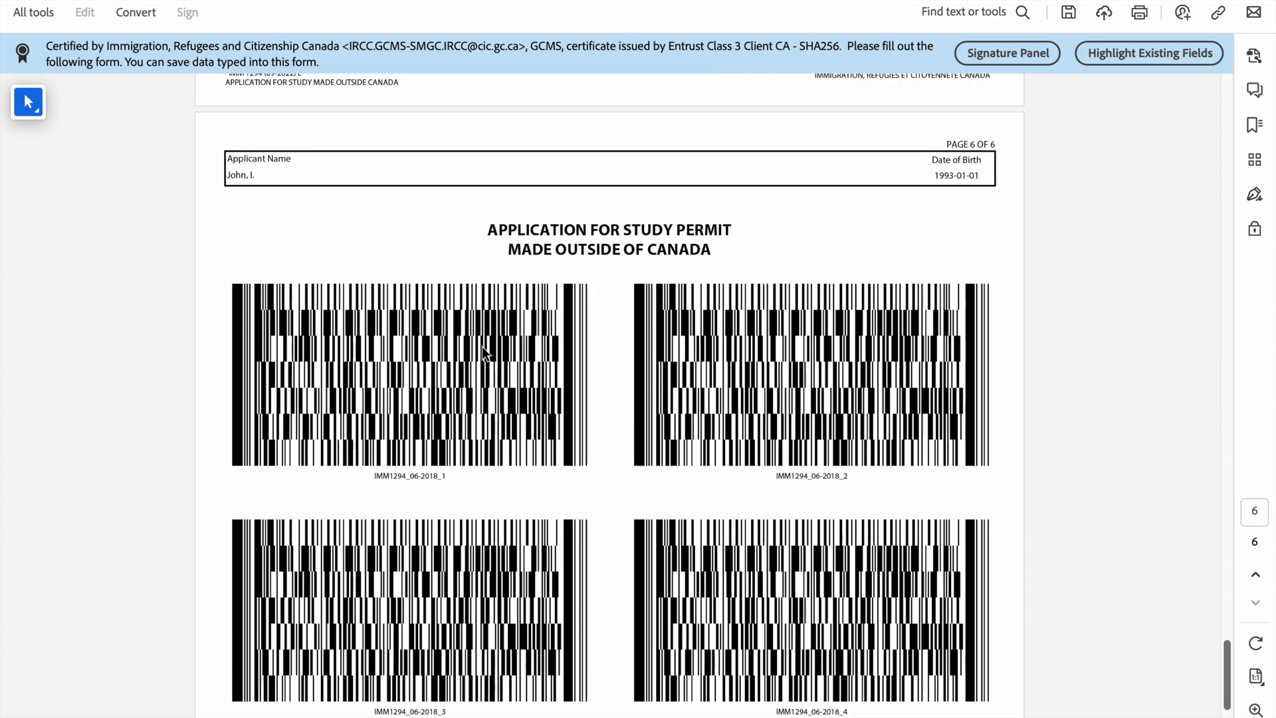
{"action": "scroll", "coordinate": [482, 346], "scroll_direction": "up", "scroll_amount": 18}
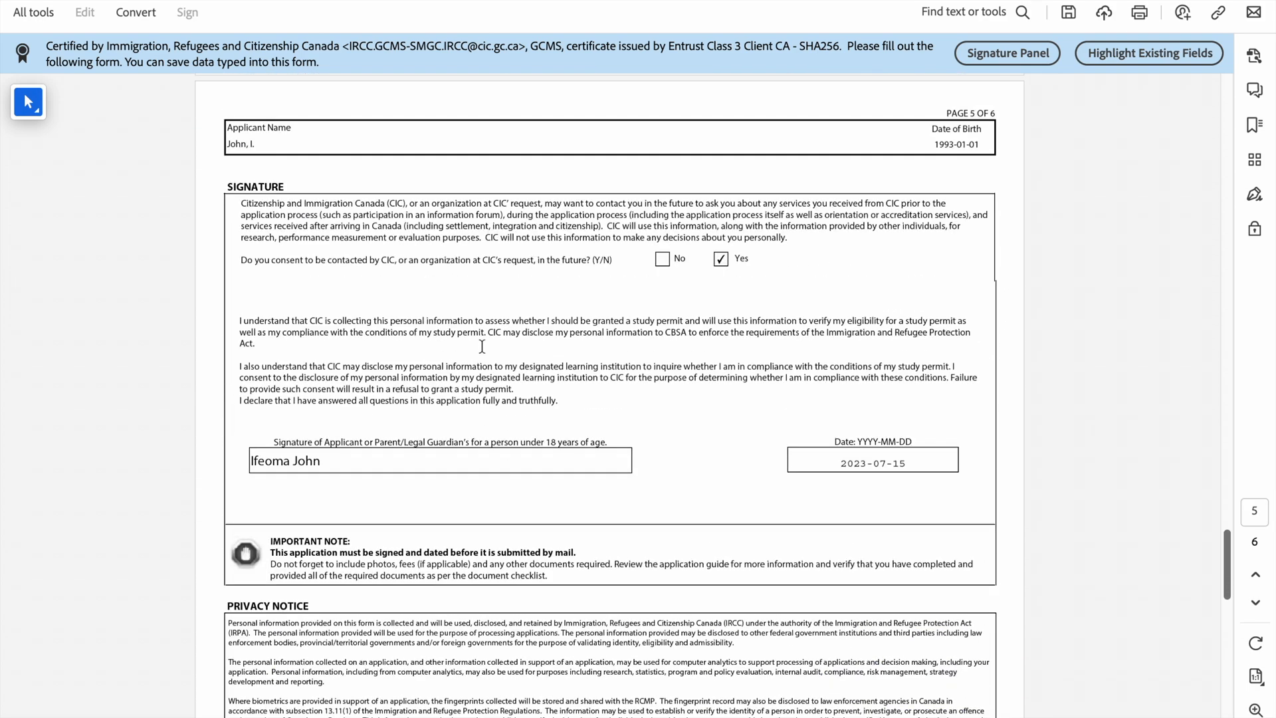
{"action": "scroll", "coordinate": [482, 347], "scroll_direction": "up", "scroll_amount": 20}
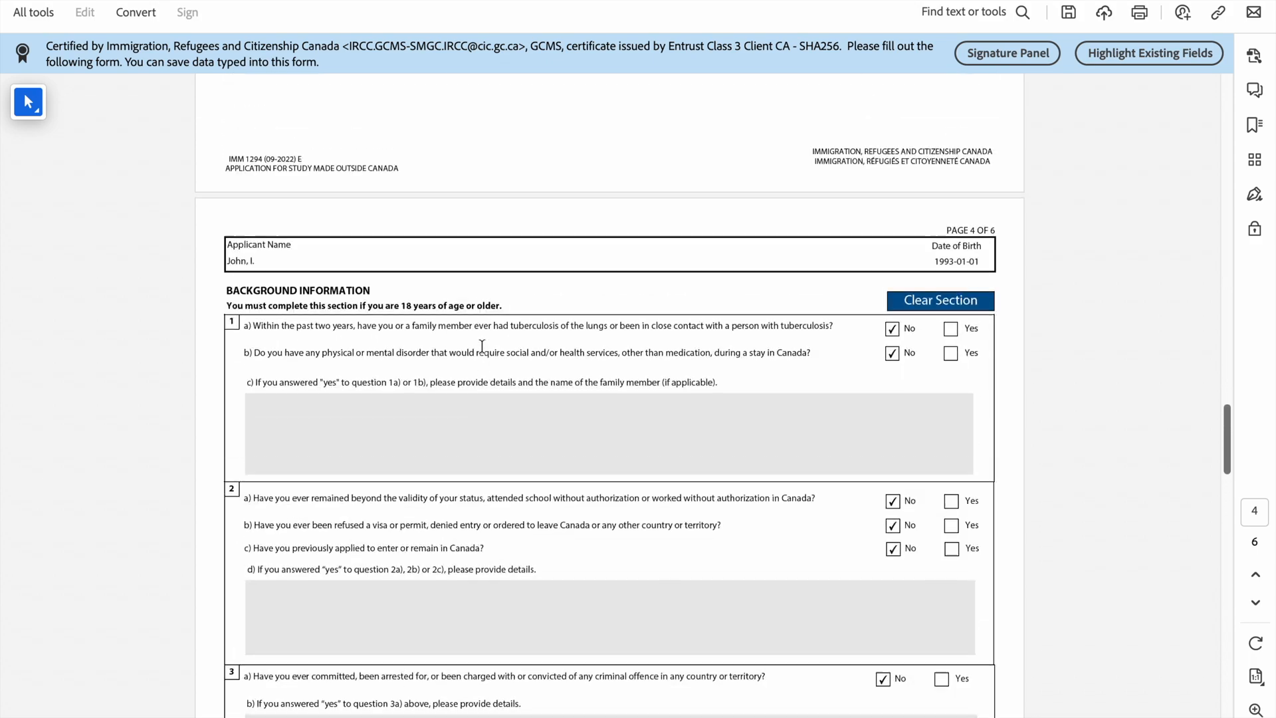
{"action": "scroll", "coordinate": [481, 346], "scroll_direction": "up", "scroll_amount": 20}
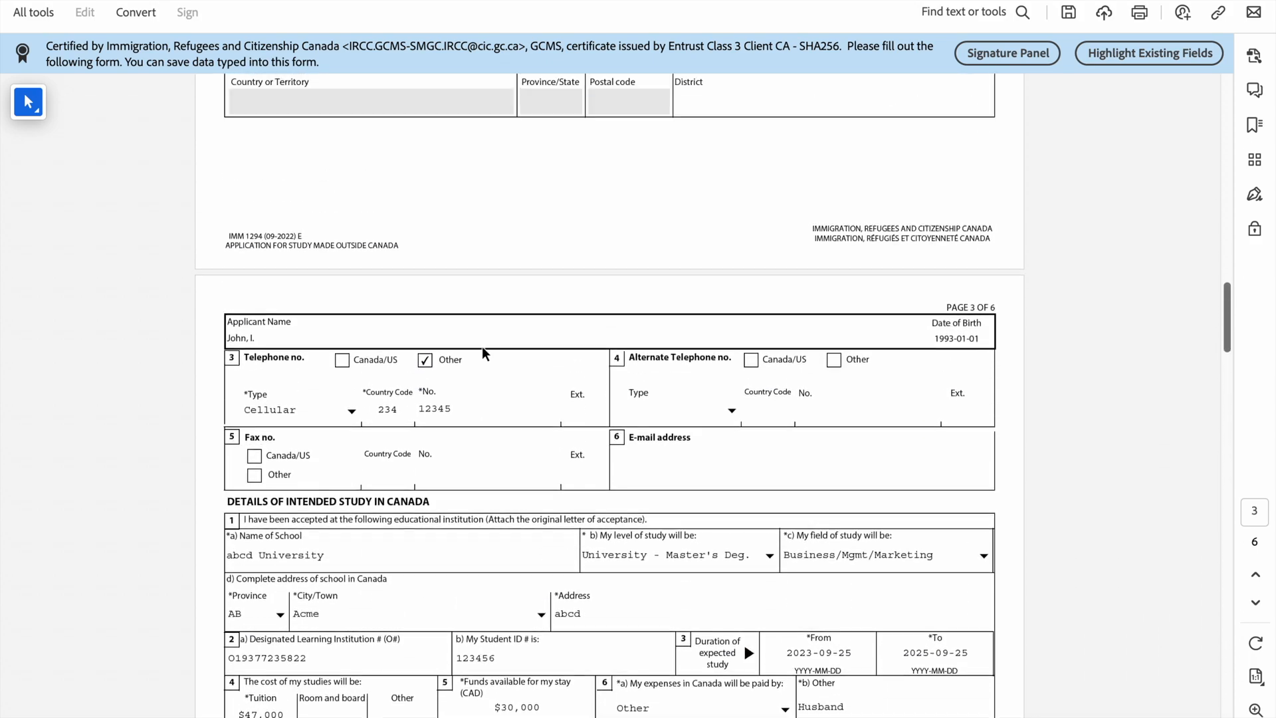
Step: Return to the end of page 5 and validate the form again
{"action": "scroll", "coordinate": [482, 346], "scroll_direction": "down", "scroll_amount": 20}
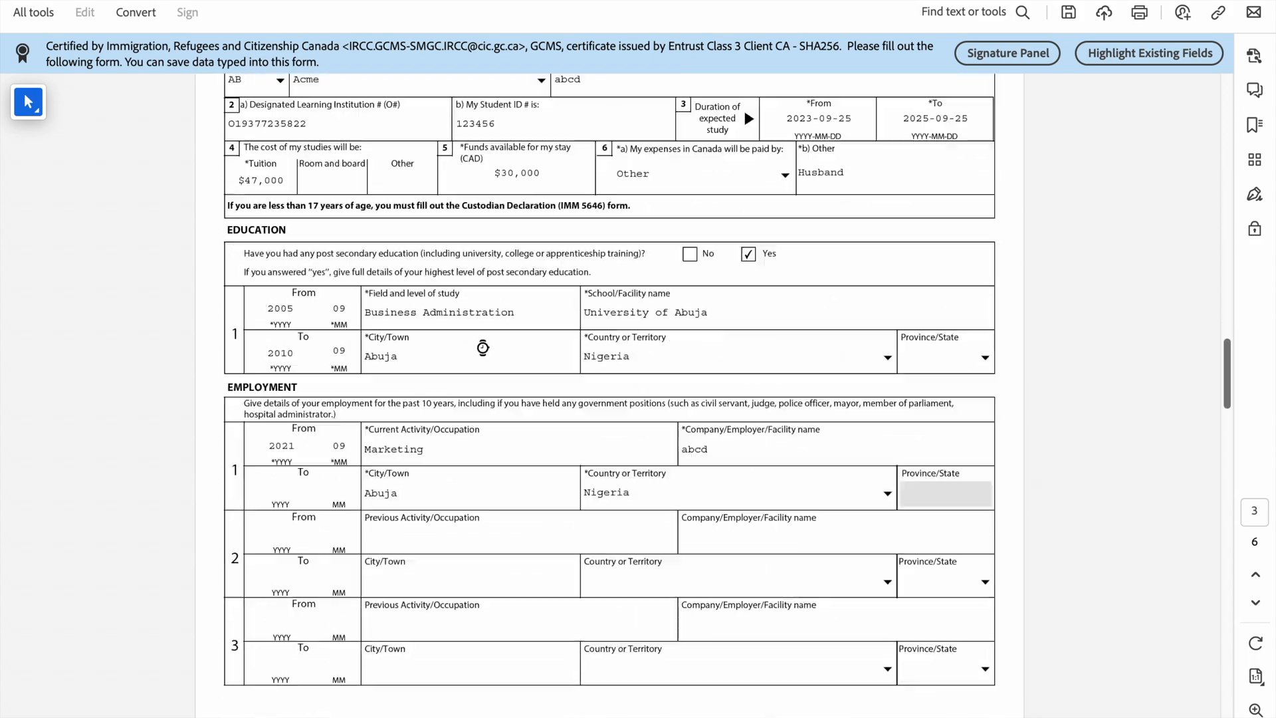
{"action": "scroll", "coordinate": [482, 348], "scroll_direction": "down", "scroll_amount": 10}
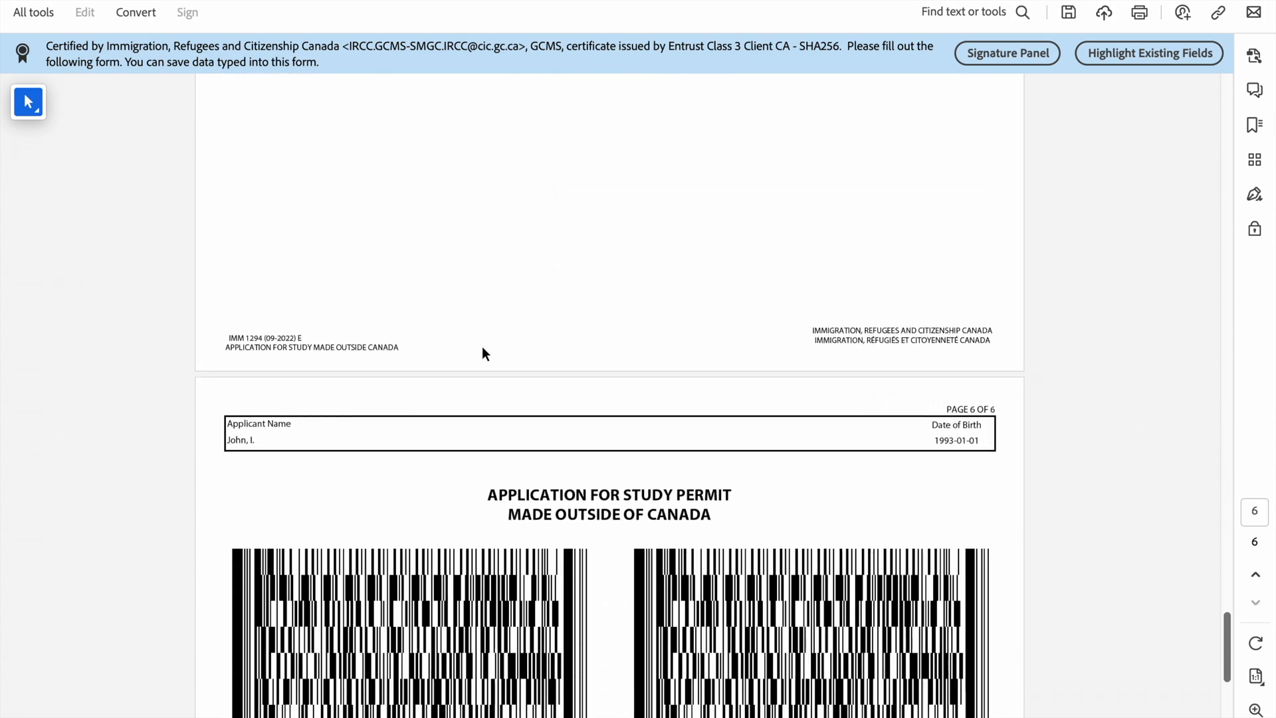
{"action": "scroll", "coordinate": [468, 535], "scroll_direction": "down", "scroll_amount": 3}
{"action": "scroll", "coordinate": [469, 535], "scroll_direction": "up", "scroll_amount": 6}
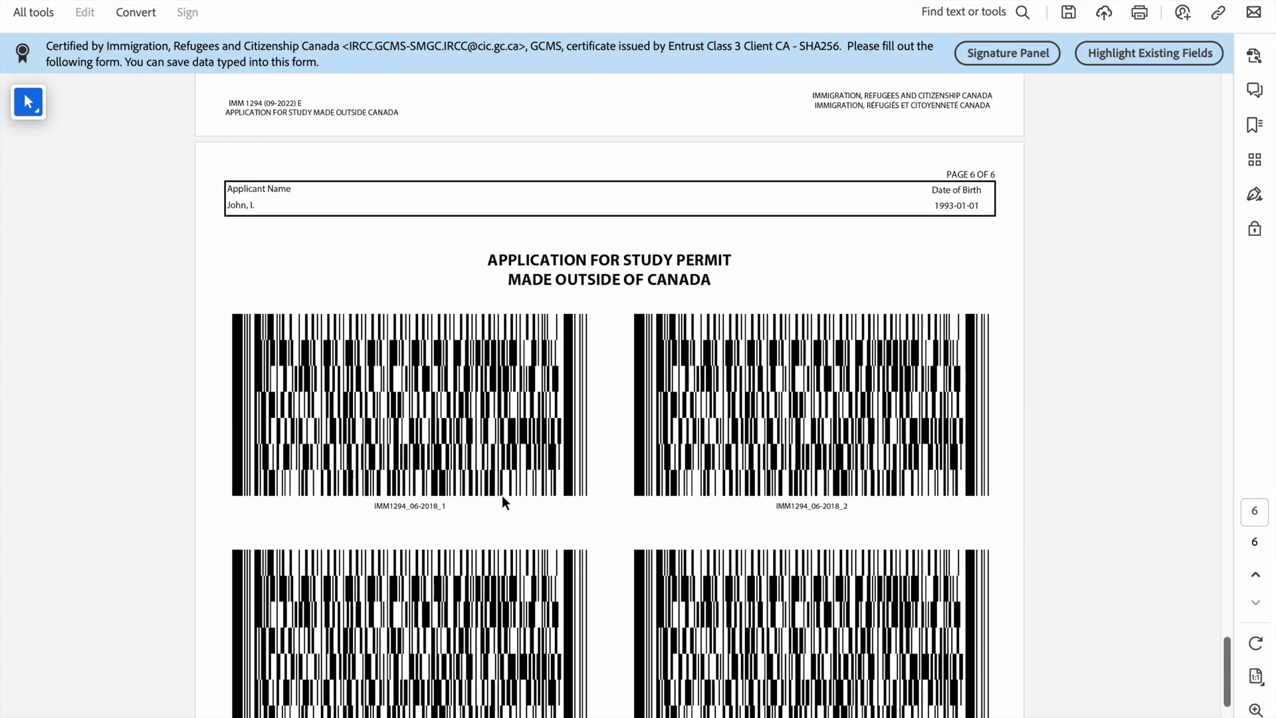
{"action": "scroll", "coordinate": [609, 395], "scroll_direction": "up", "scroll_amount": 6}
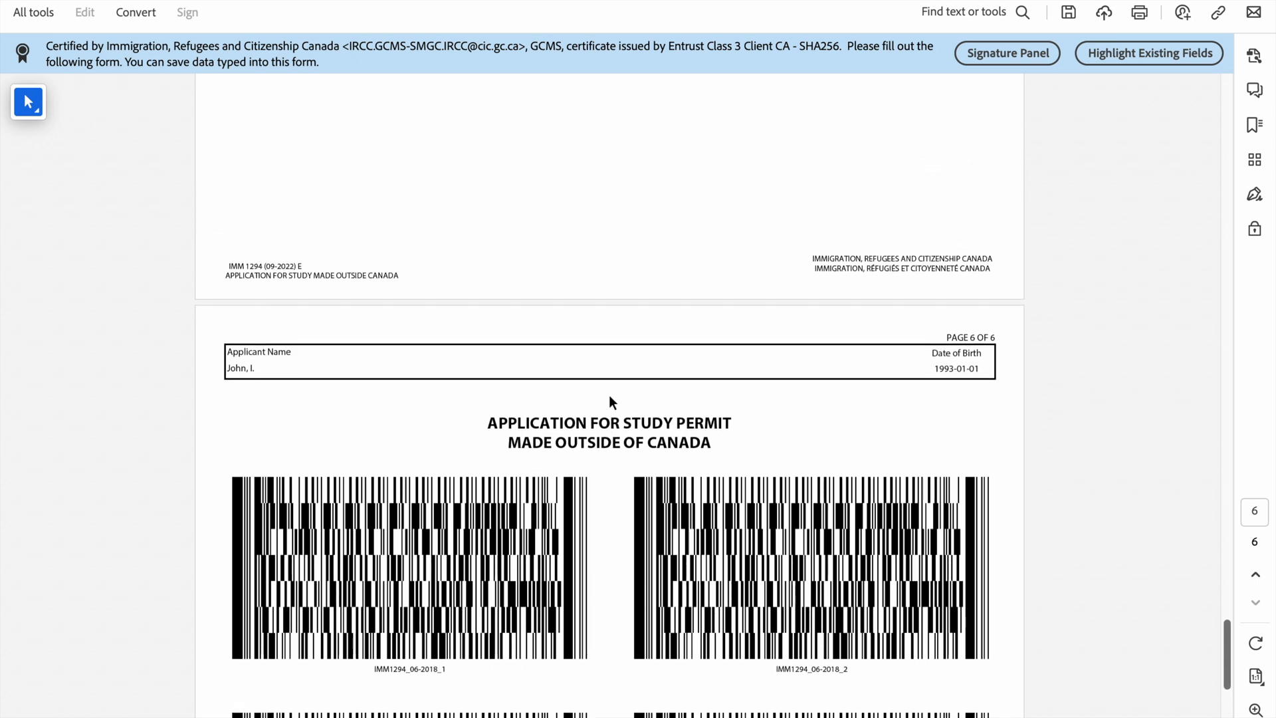
{"action": "left_click", "coordinate": [595, 243]}
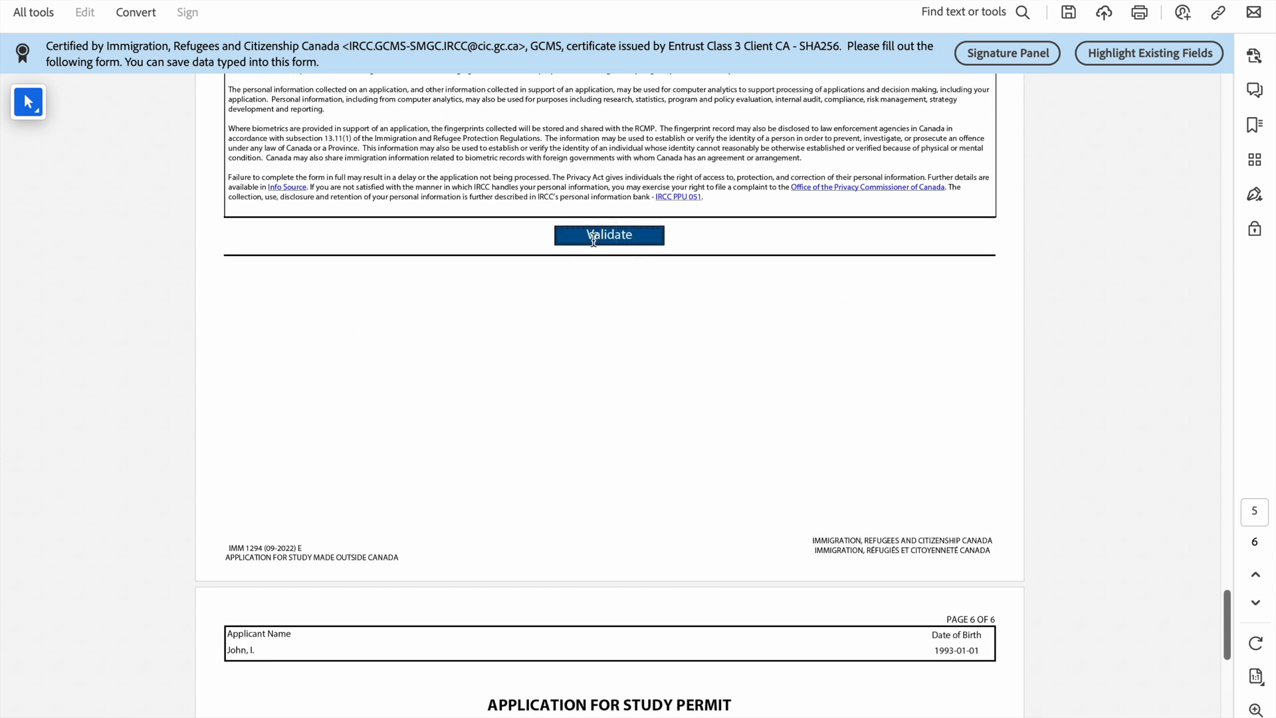
Step: Dismiss the success message and run the form validation once more
{"action": "left_click", "coordinate": [636, 408]}
{"action": "scroll", "coordinate": [573, 306], "scroll_direction": "up", "scroll_amount": 10}
{"action": "scroll", "coordinate": [573, 306], "scroll_direction": "up", "scroll_amount": 10}
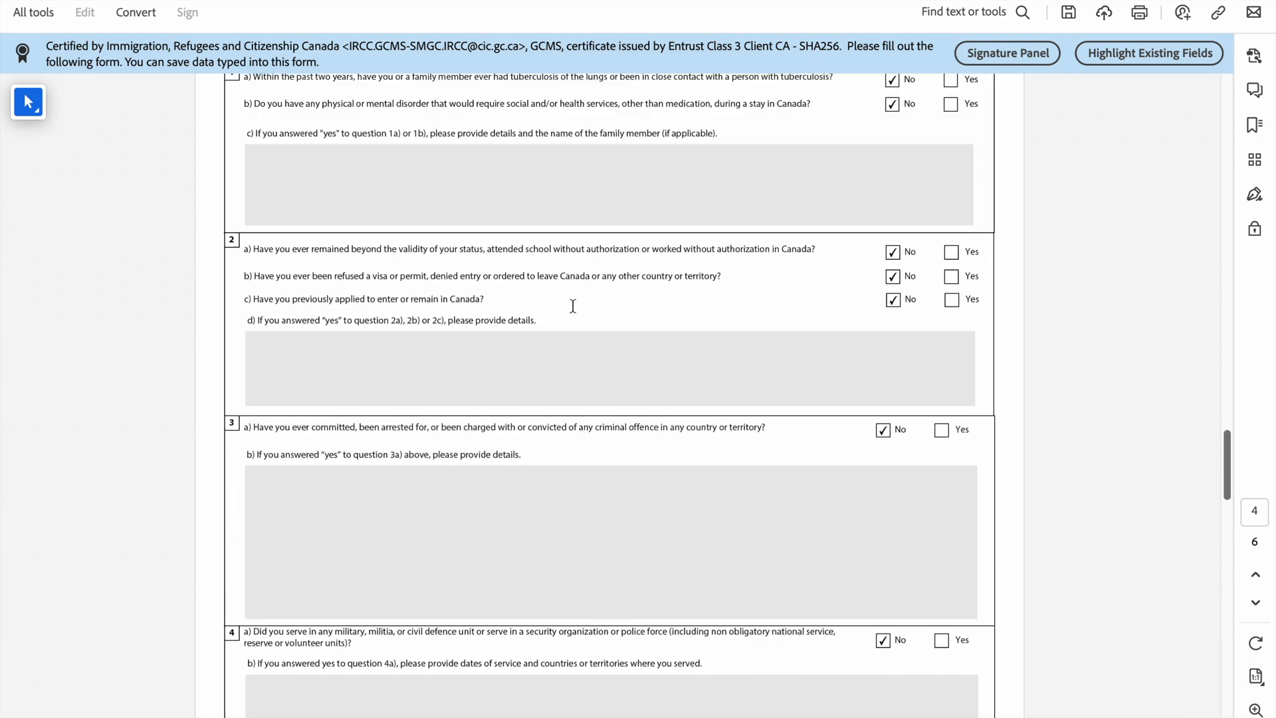
{"action": "scroll", "coordinate": [573, 307], "scroll_direction": "down", "scroll_amount": 15}
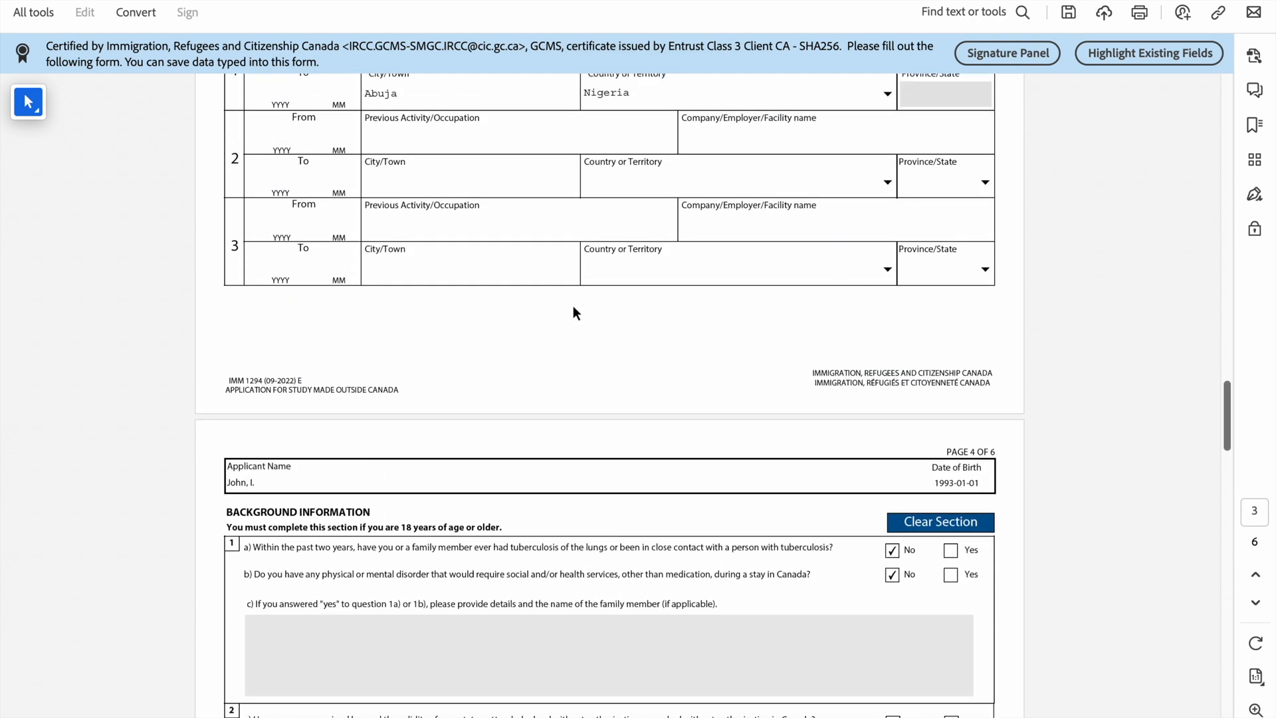
{"action": "scroll", "coordinate": [573, 306], "scroll_direction": "down", "scroll_amount": 13}
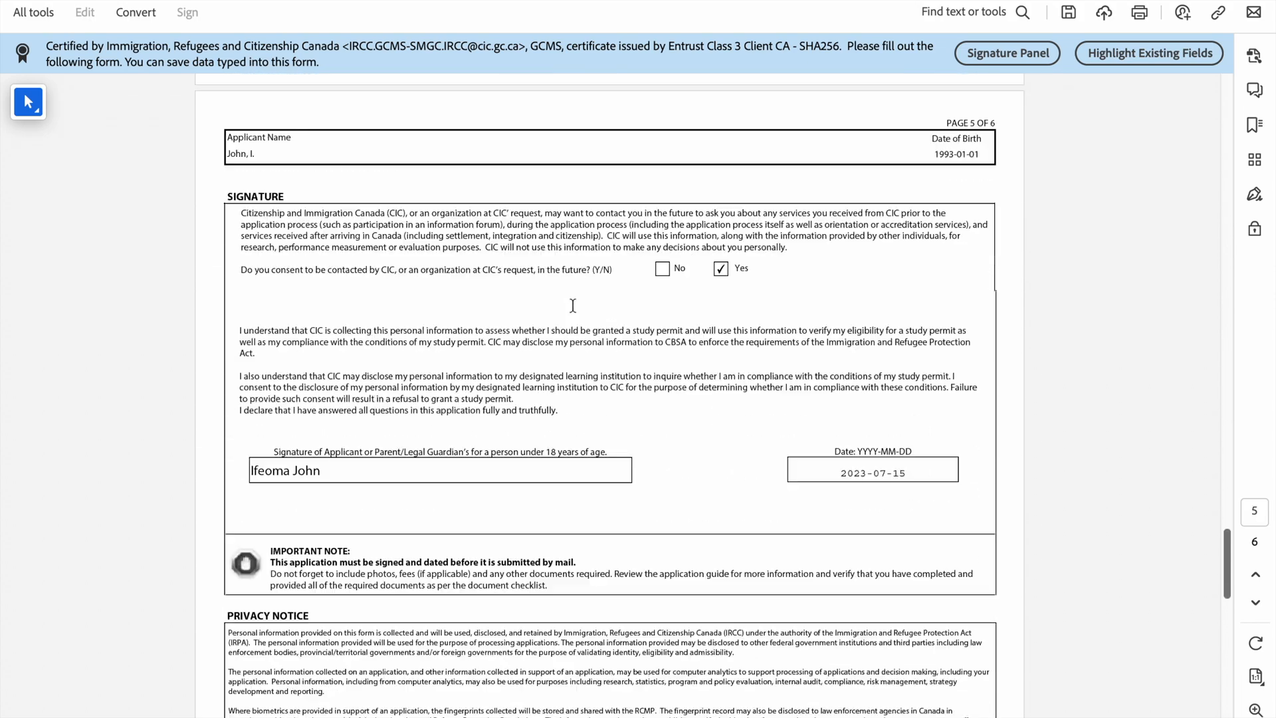
{"action": "left_click", "coordinate": [576, 313]}
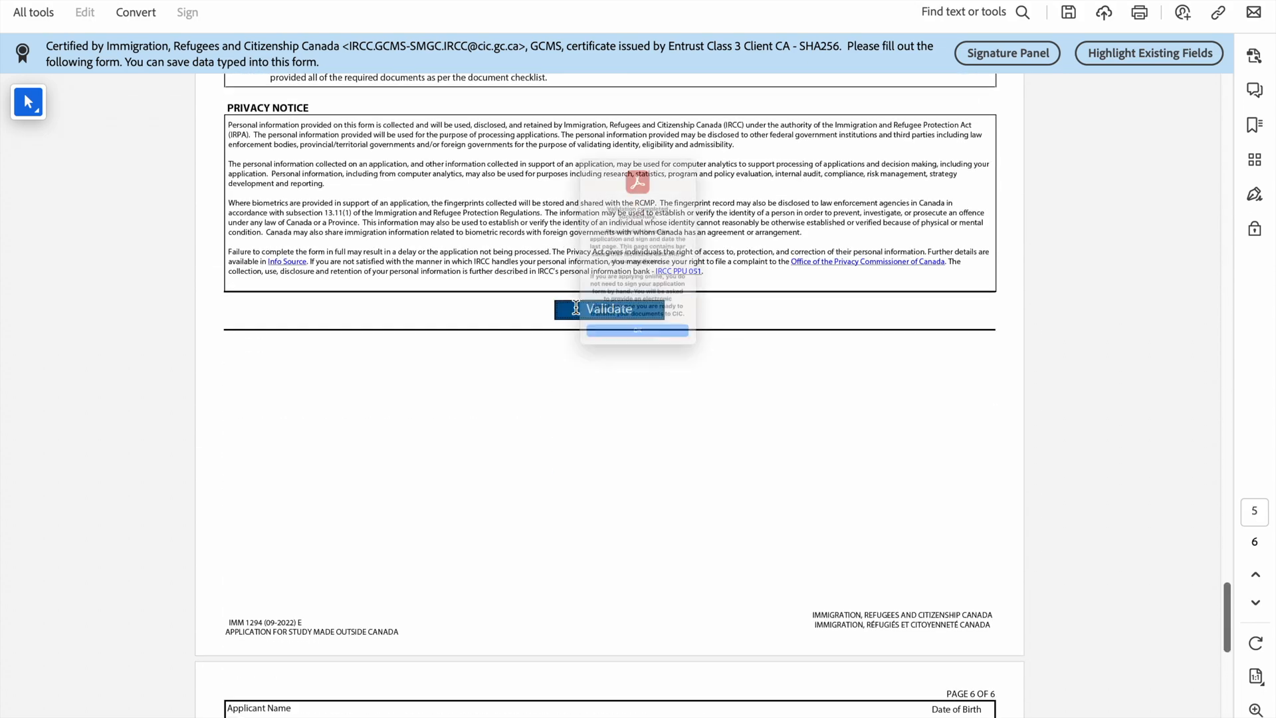
Step: Close the confirmation and return to page 1 showing Validated: Yes
{"action": "left_click", "coordinate": [616, 408]}
{"action": "scroll", "coordinate": [665, 312], "scroll_direction": "up", "scroll_amount": 20}
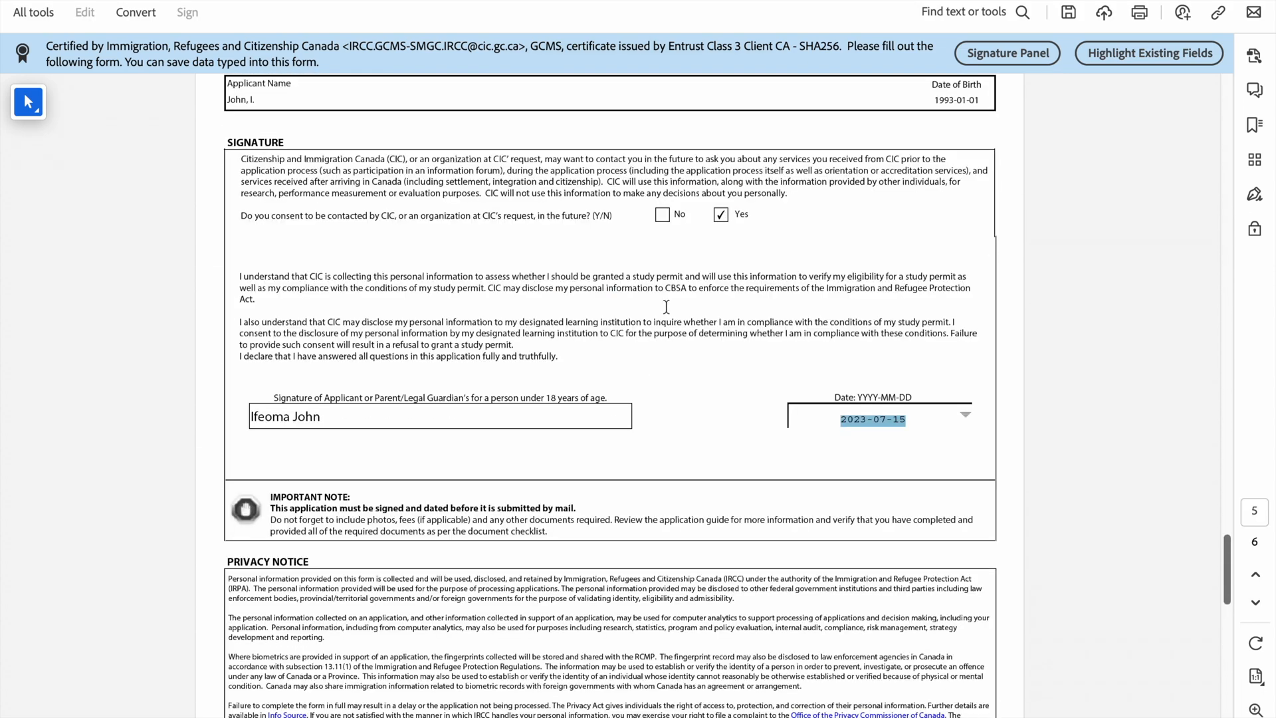
{"action": "scroll", "coordinate": [680, 290], "scroll_direction": "up", "scroll_amount": 20}
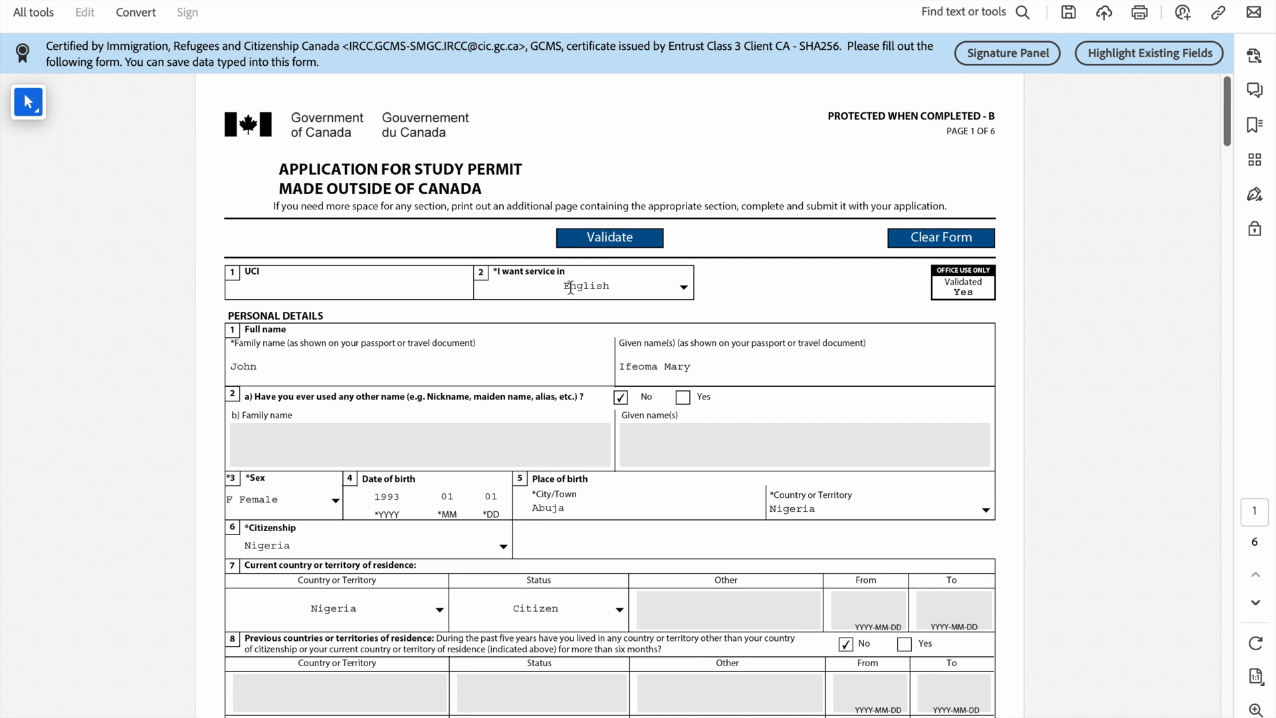
{"action": "scroll", "coordinate": [683, 385], "scroll_direction": "down", "scroll_amount": 2}
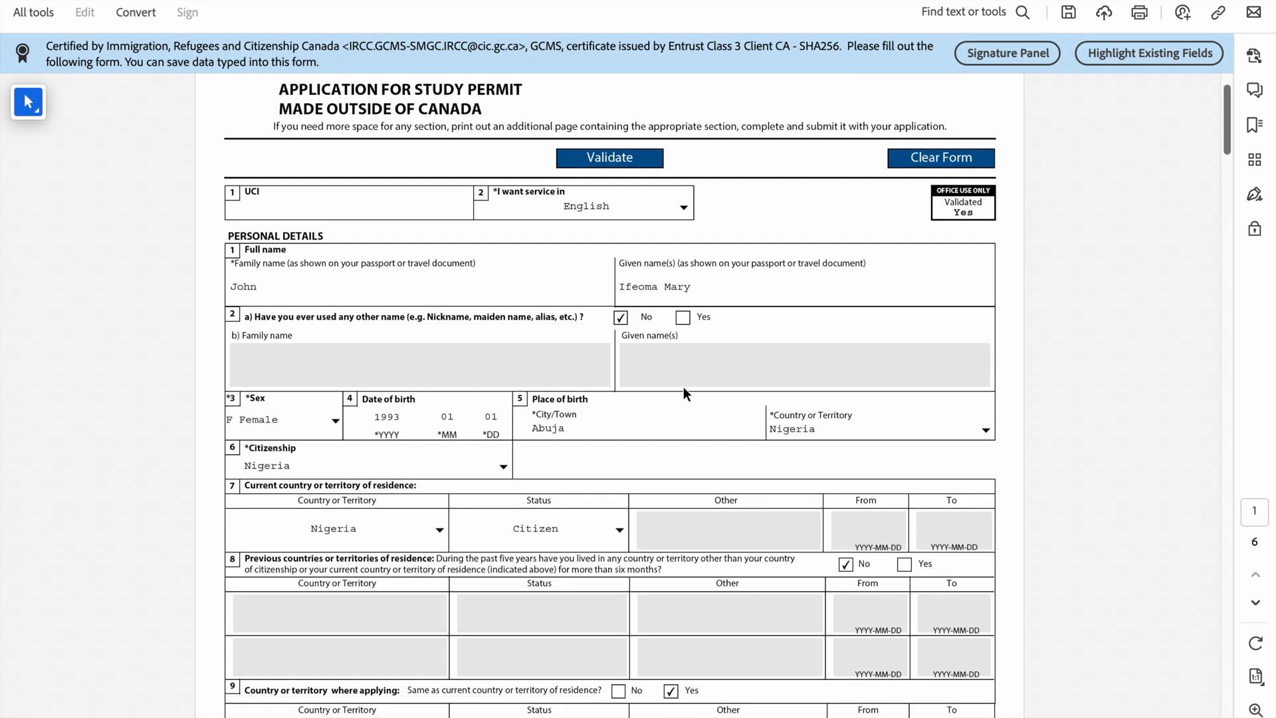
{"action": "scroll", "coordinate": [683, 386], "scroll_direction": "up", "scroll_amount": 1}
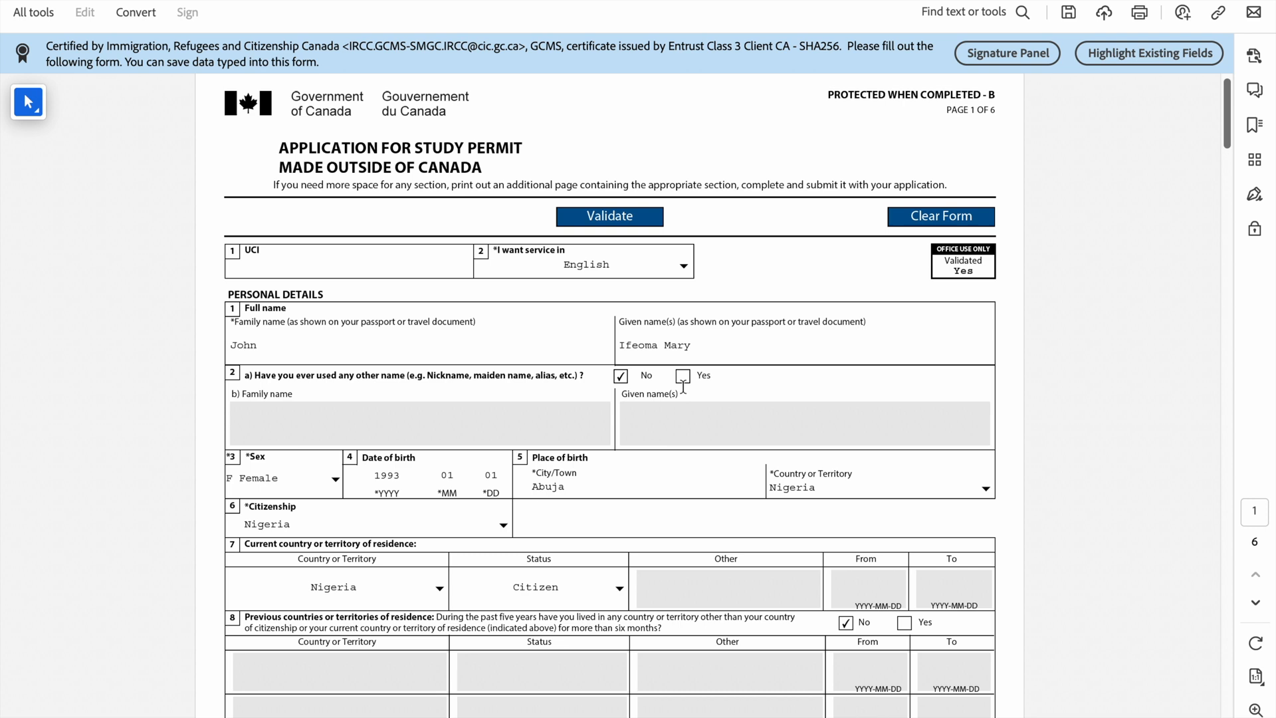